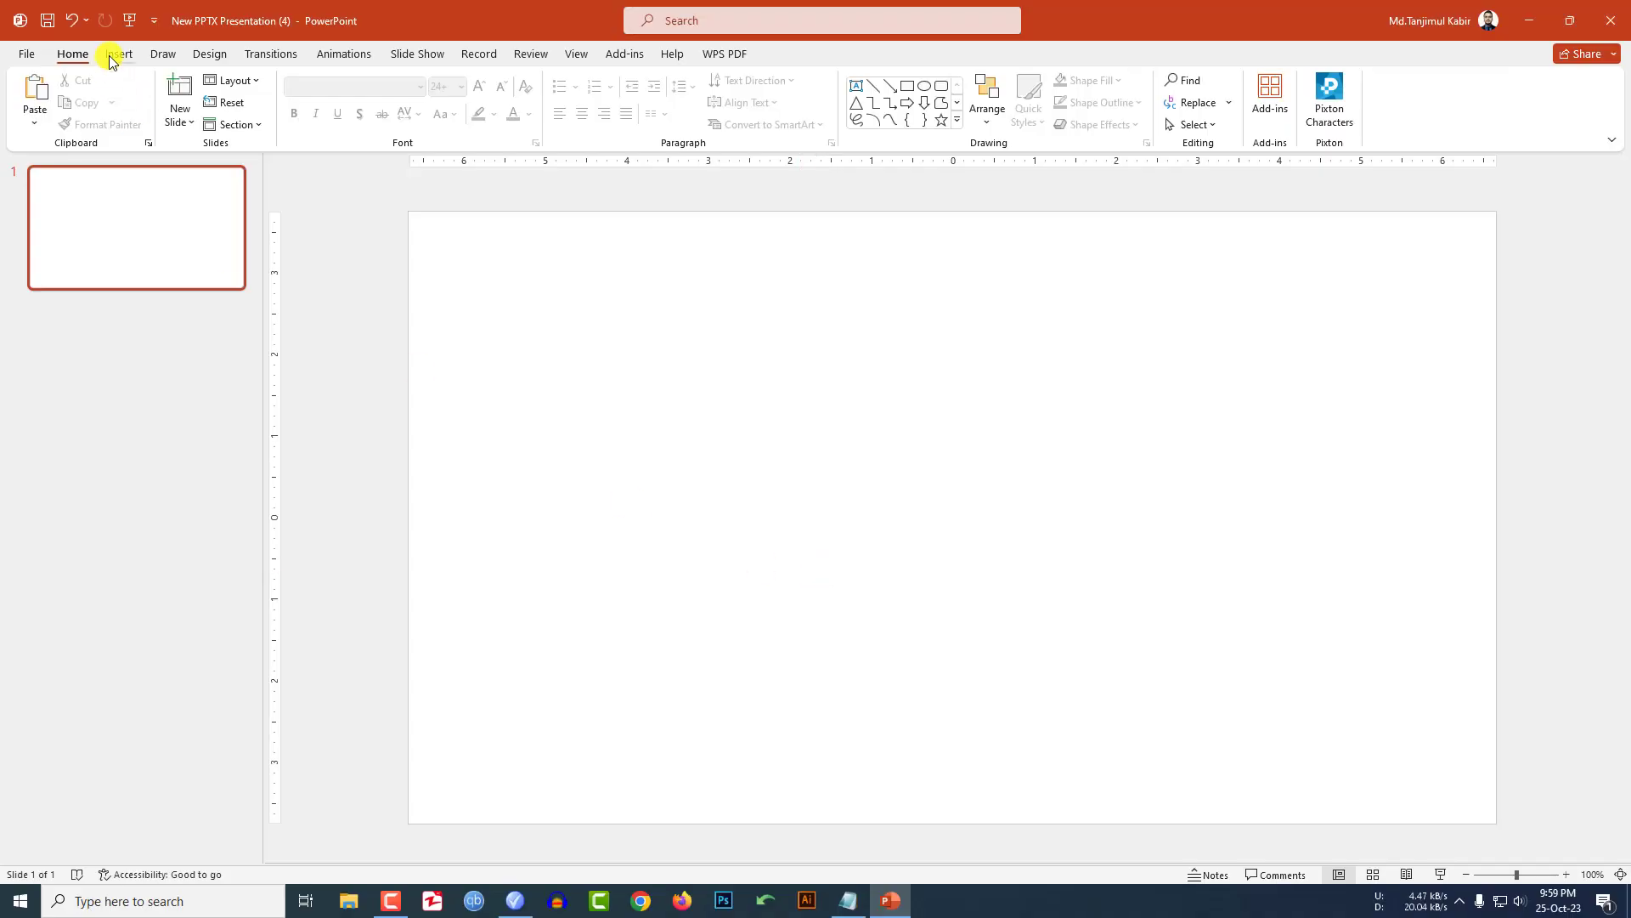
# - Draw a tall blue rectangle near the centre of the slide
pyautogui.click(111, 54)
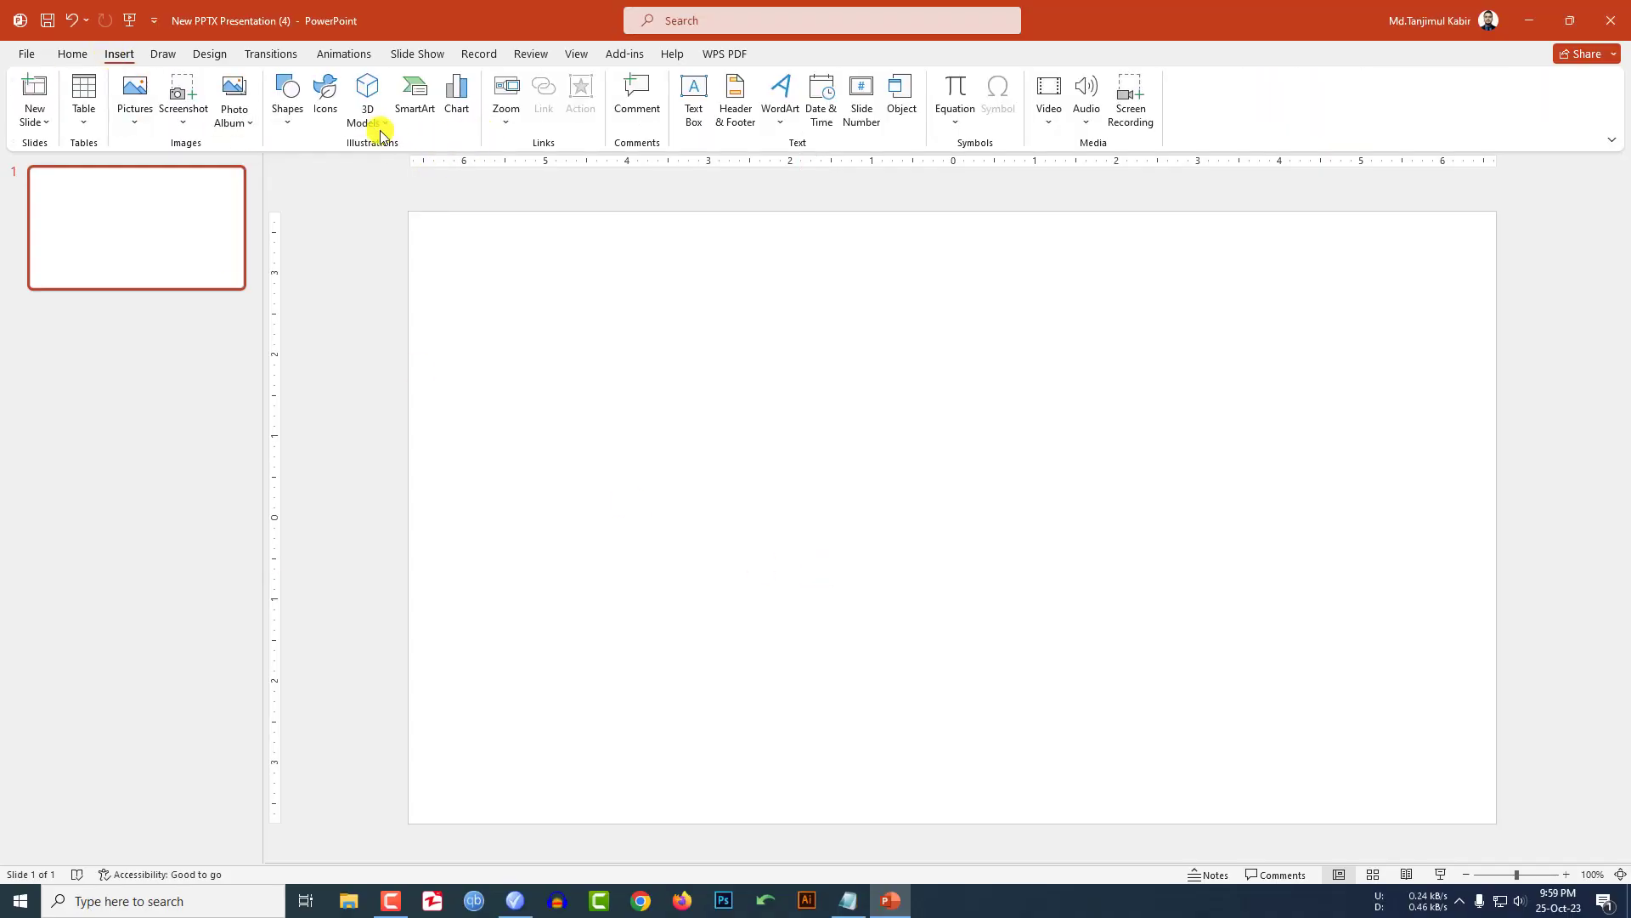
pyautogui.click(289, 110)
pyautogui.click(331, 169)
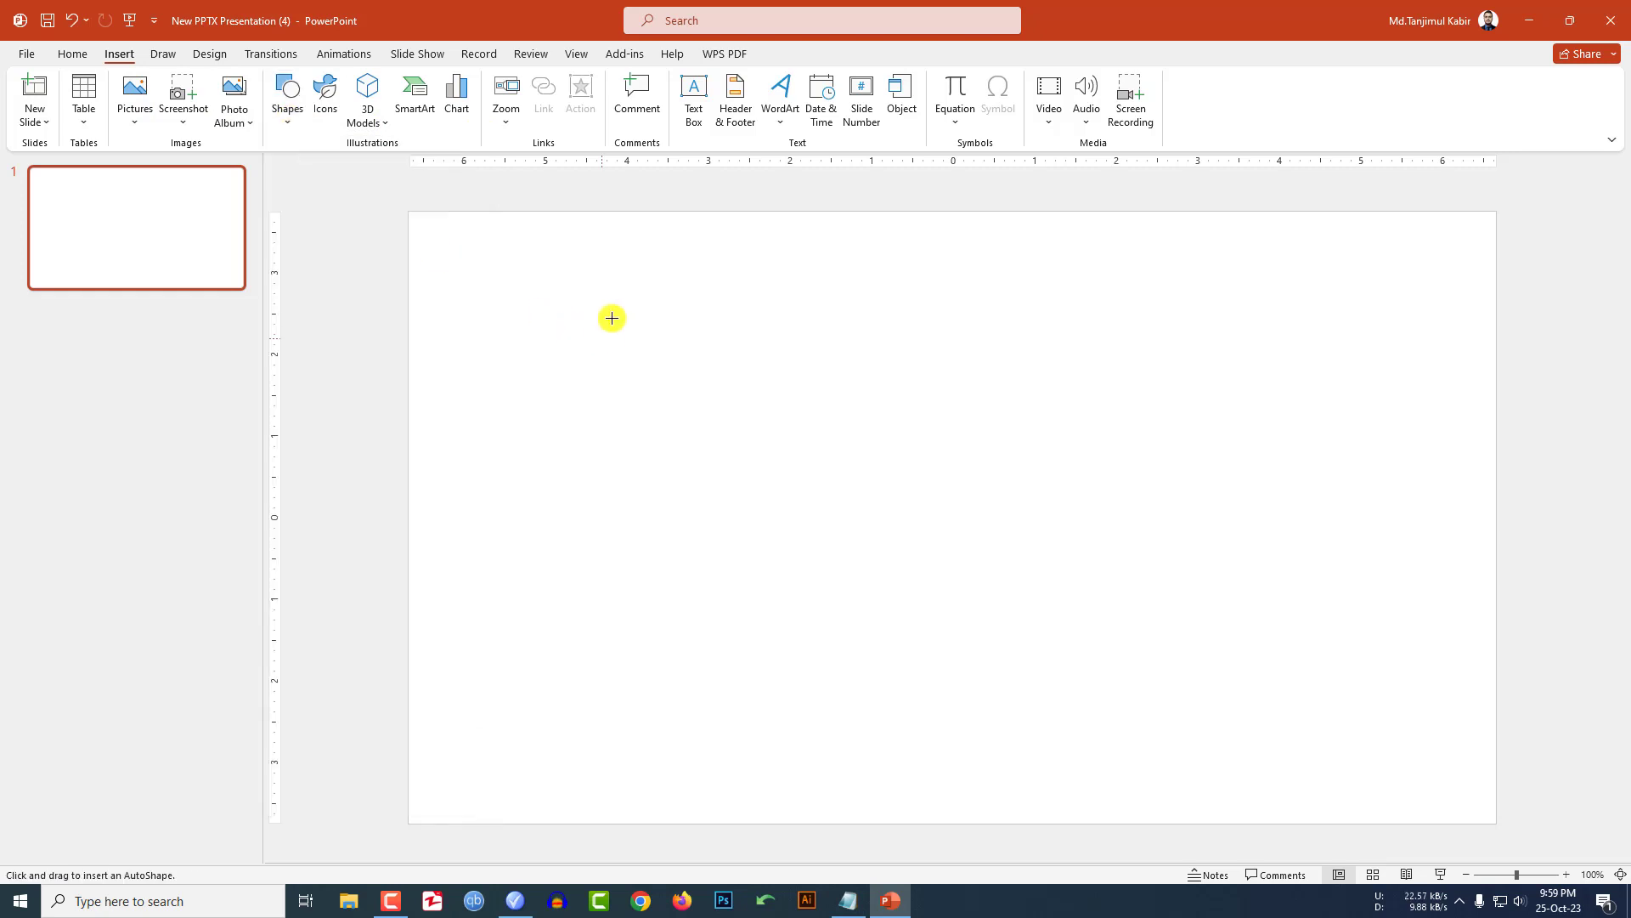
pyautogui.moveTo(688, 243); pyautogui.dragTo(845, 767)
# - Remove the rectangle's outline, move it down, and narrow it to 1.18" wide
pyautogui.click(654, 102)
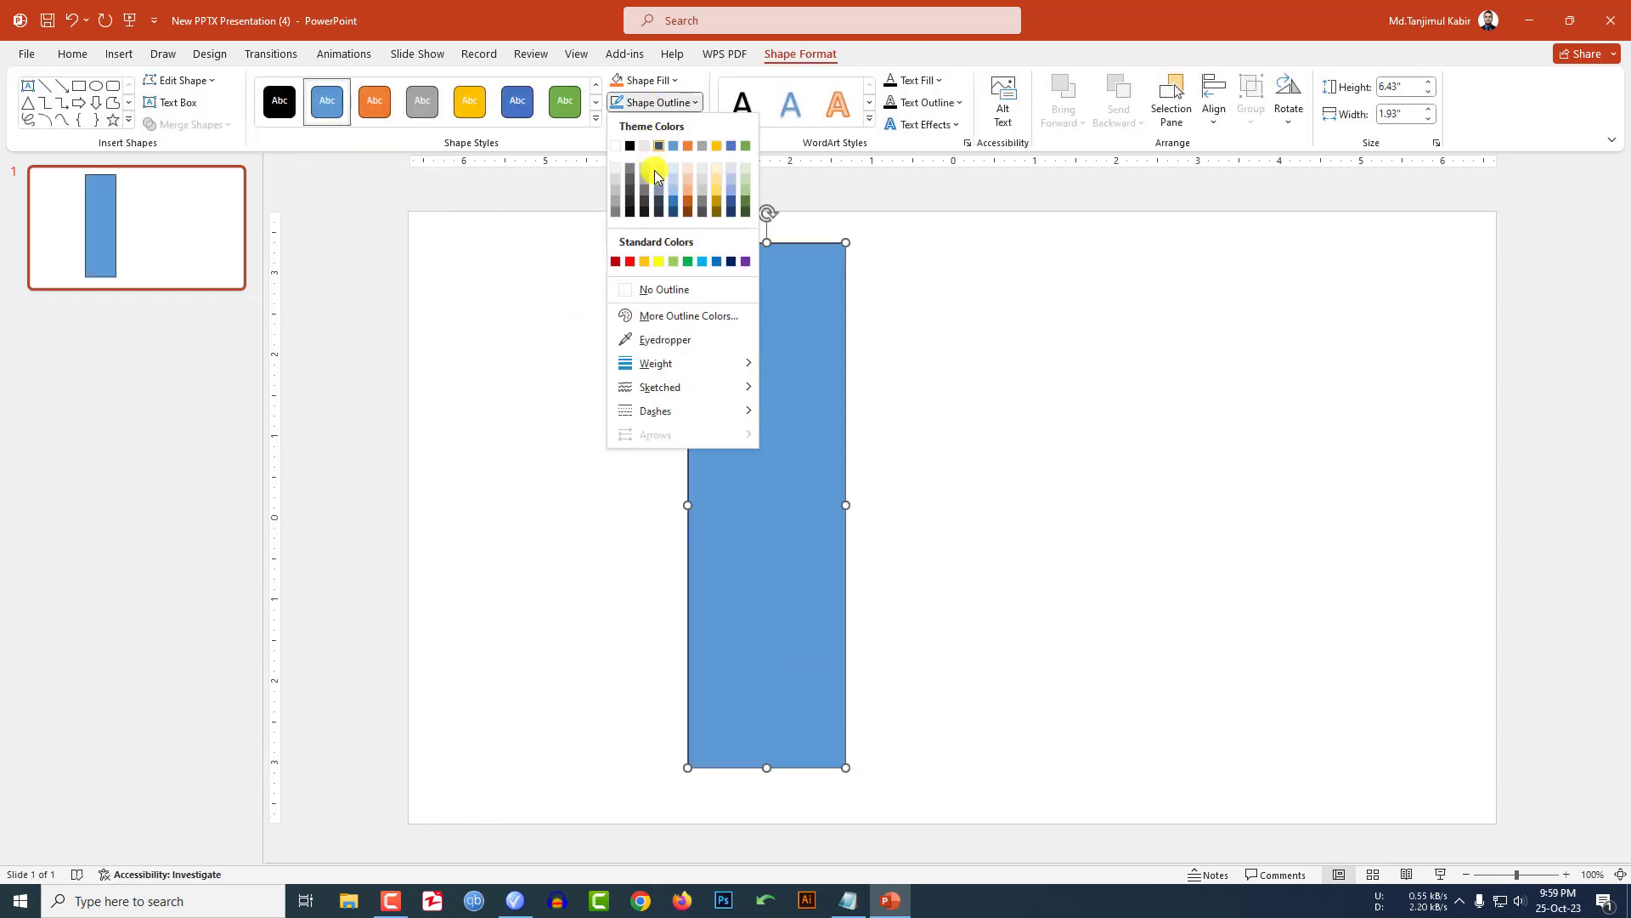
pyautogui.click(649, 287)
pyautogui.moveTo(783, 441); pyautogui.dragTo(787, 457)
pyautogui.moveTo(846, 517); pyautogui.dragTo(785, 518)
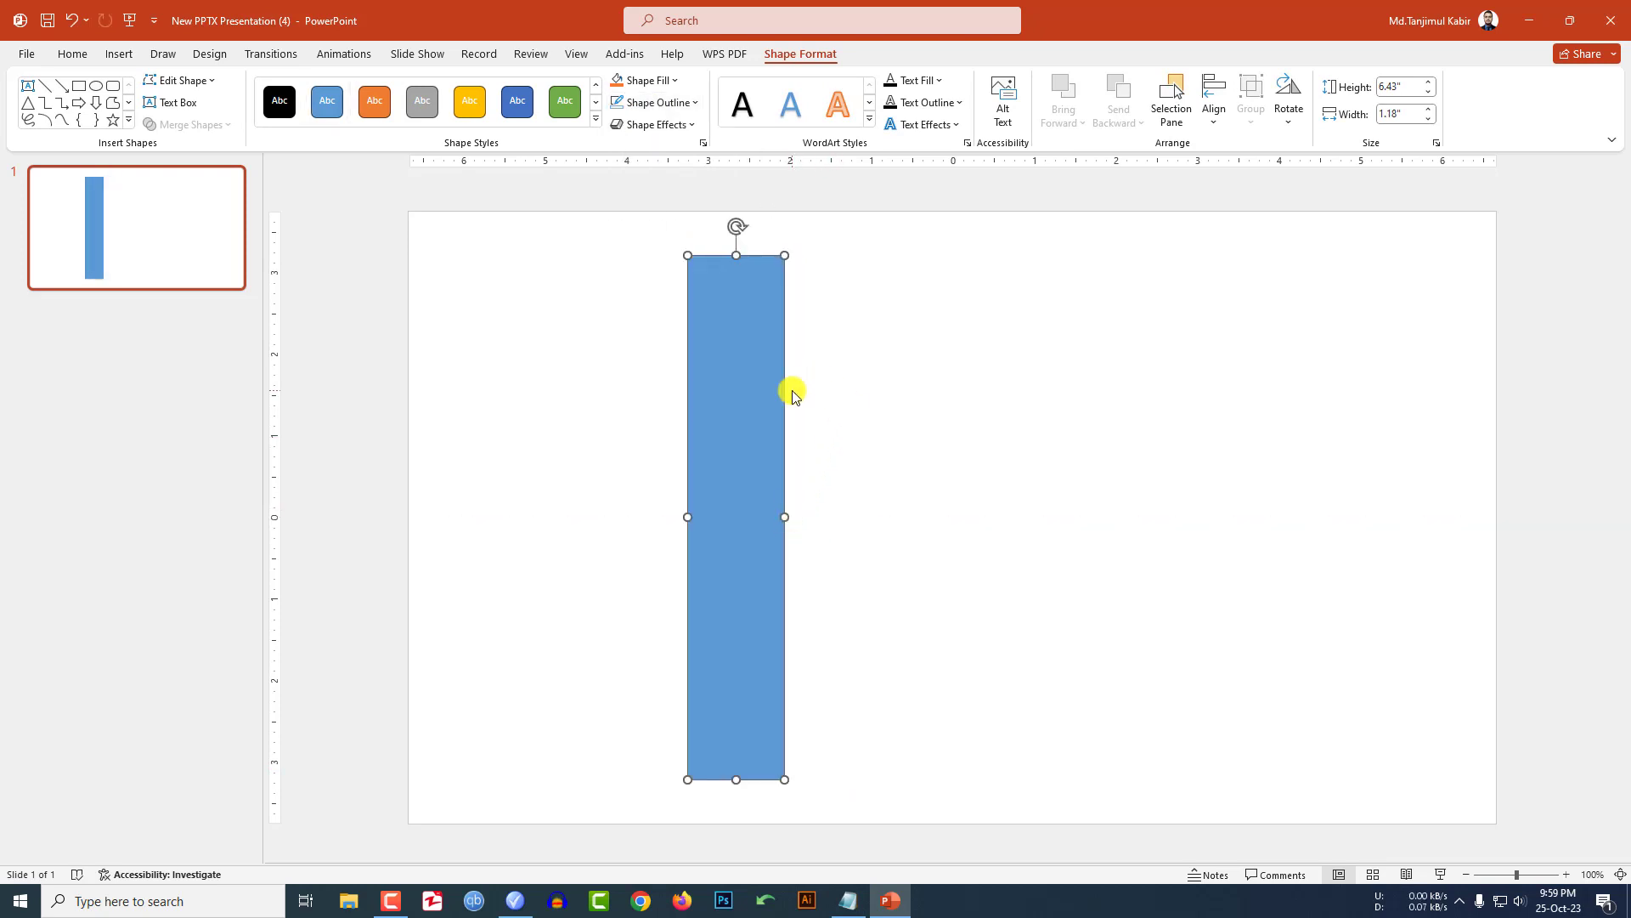
pyautogui.click(678, 124)
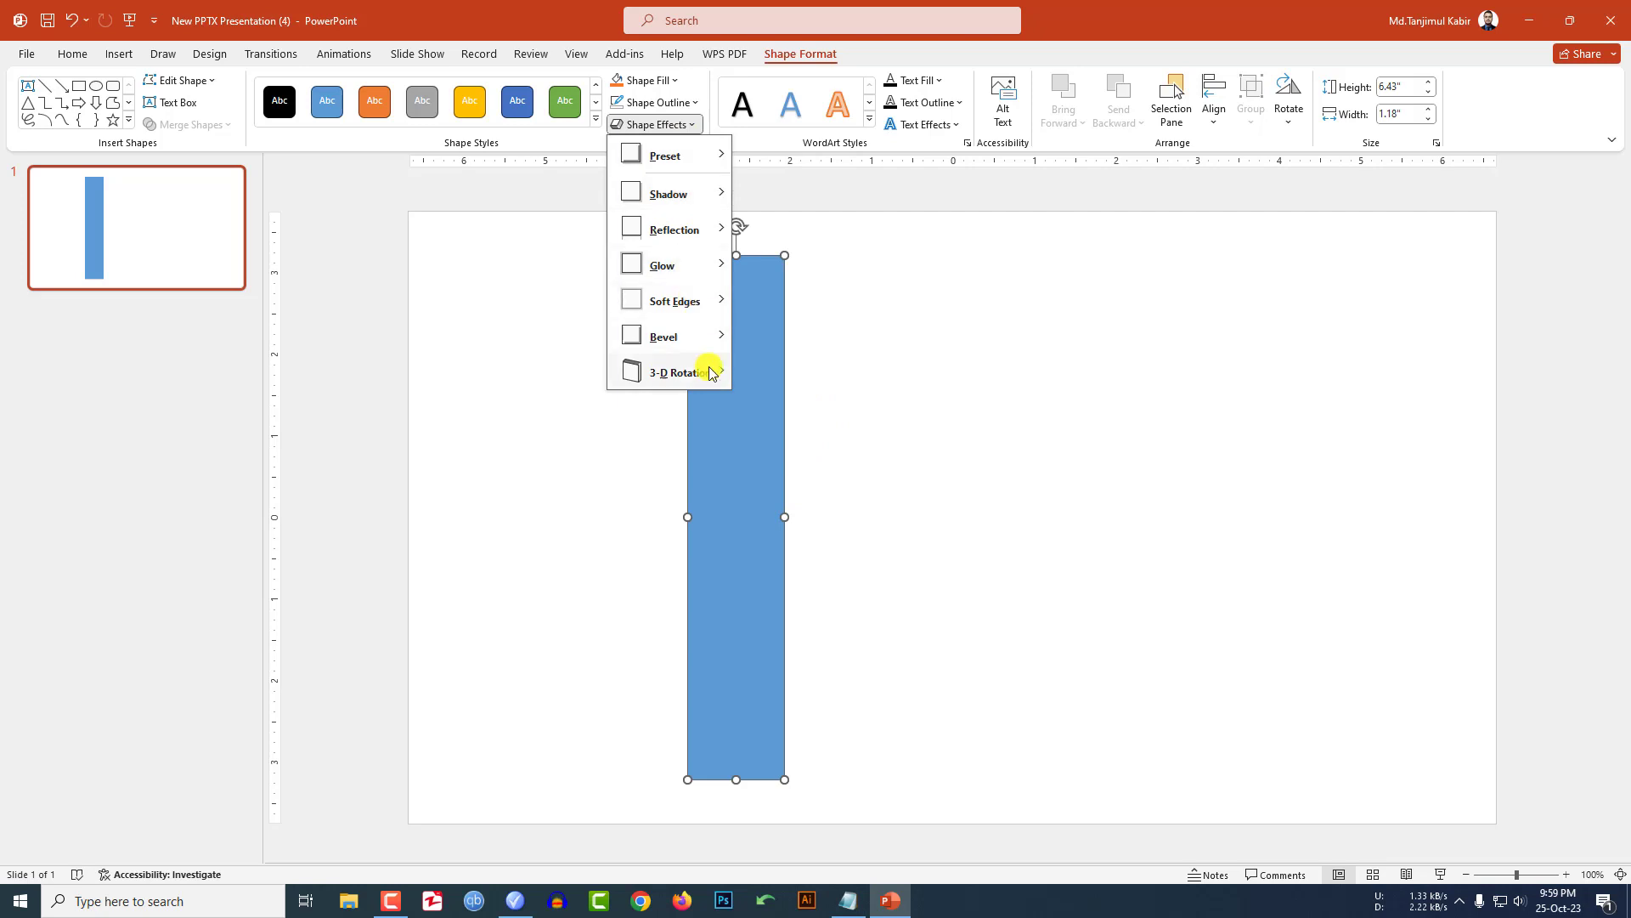
# - Apply a Perspective: Left 3-D rotation and an outer shadow preset to the strip
pyautogui.moveTo(712, 376)
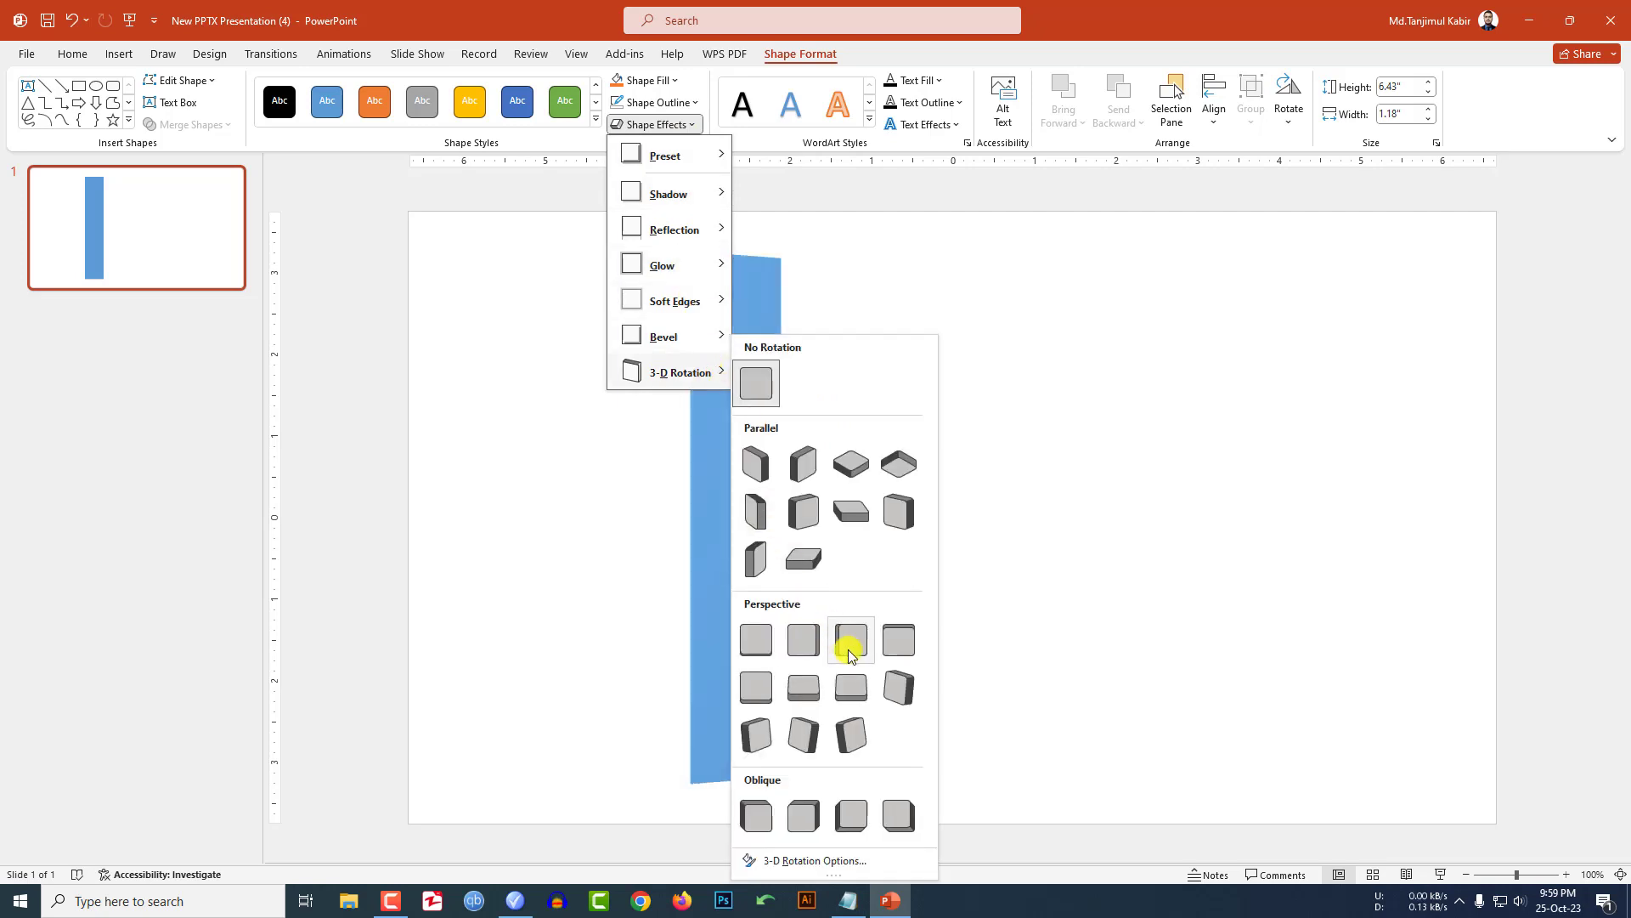
pyautogui.click(810, 649)
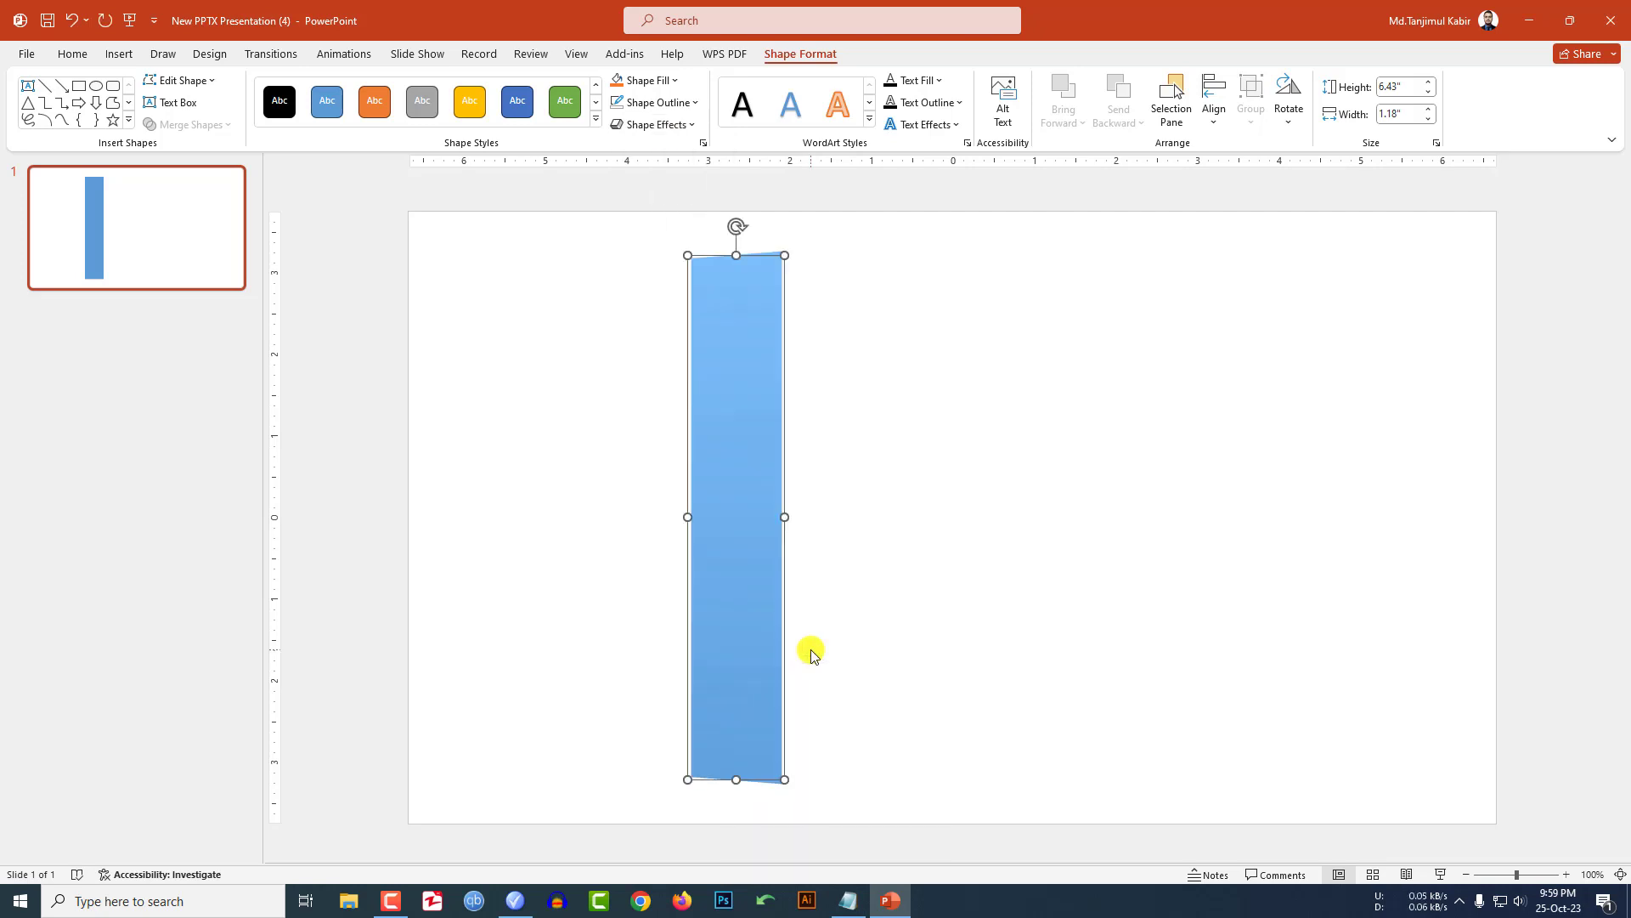
pyautogui.click(677, 124)
pyautogui.moveTo(690, 195)
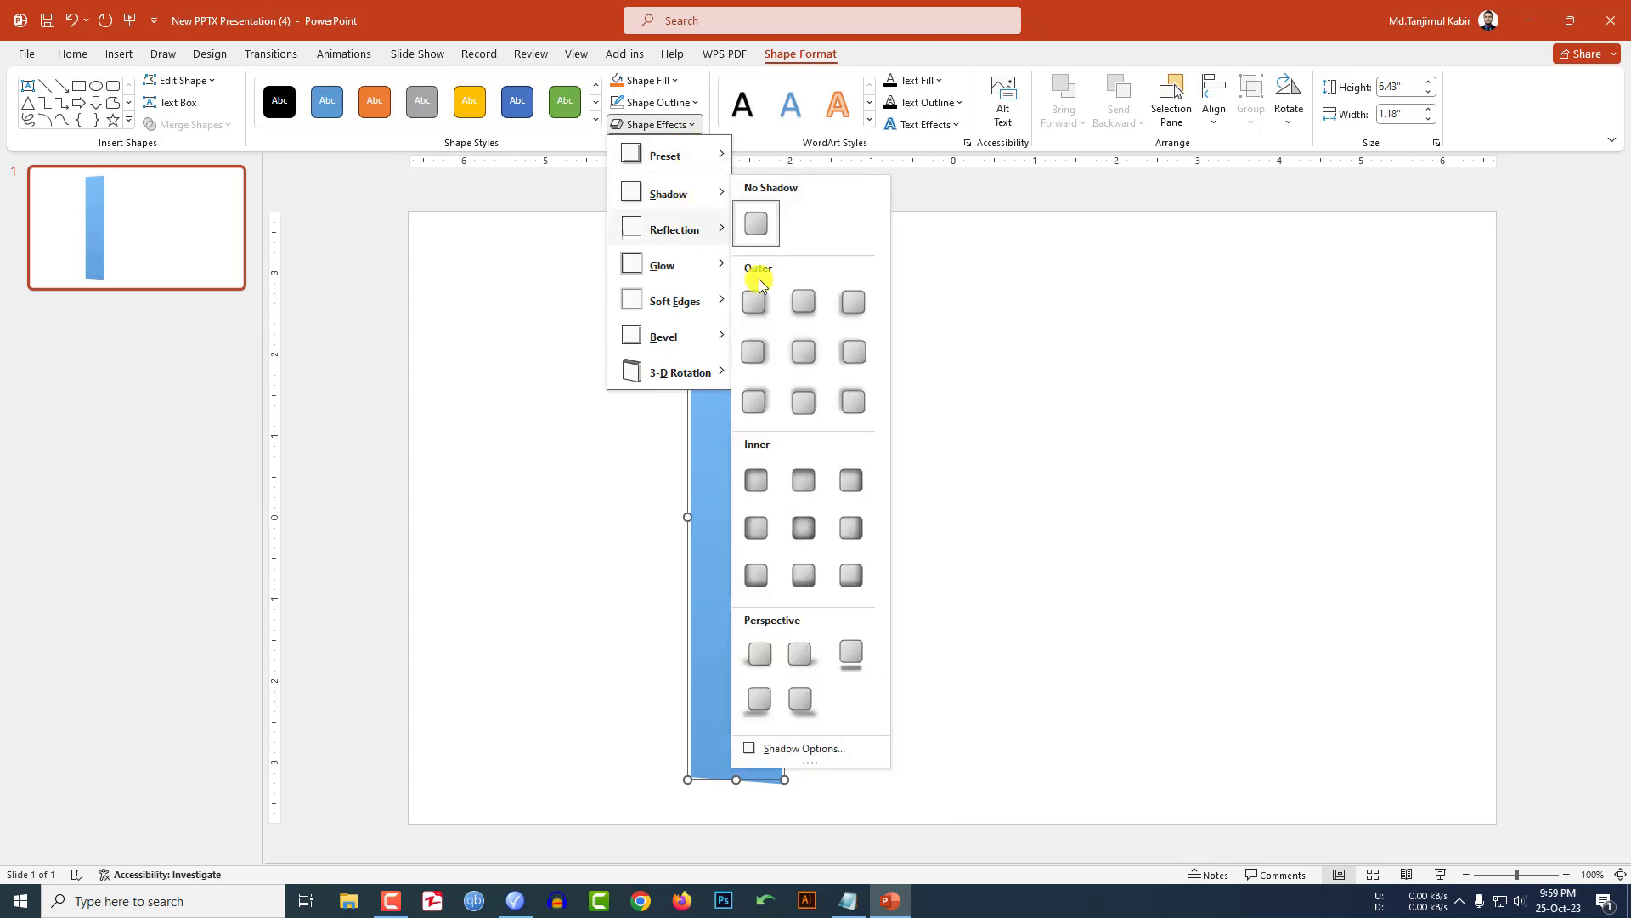
pyautogui.click(803, 353)
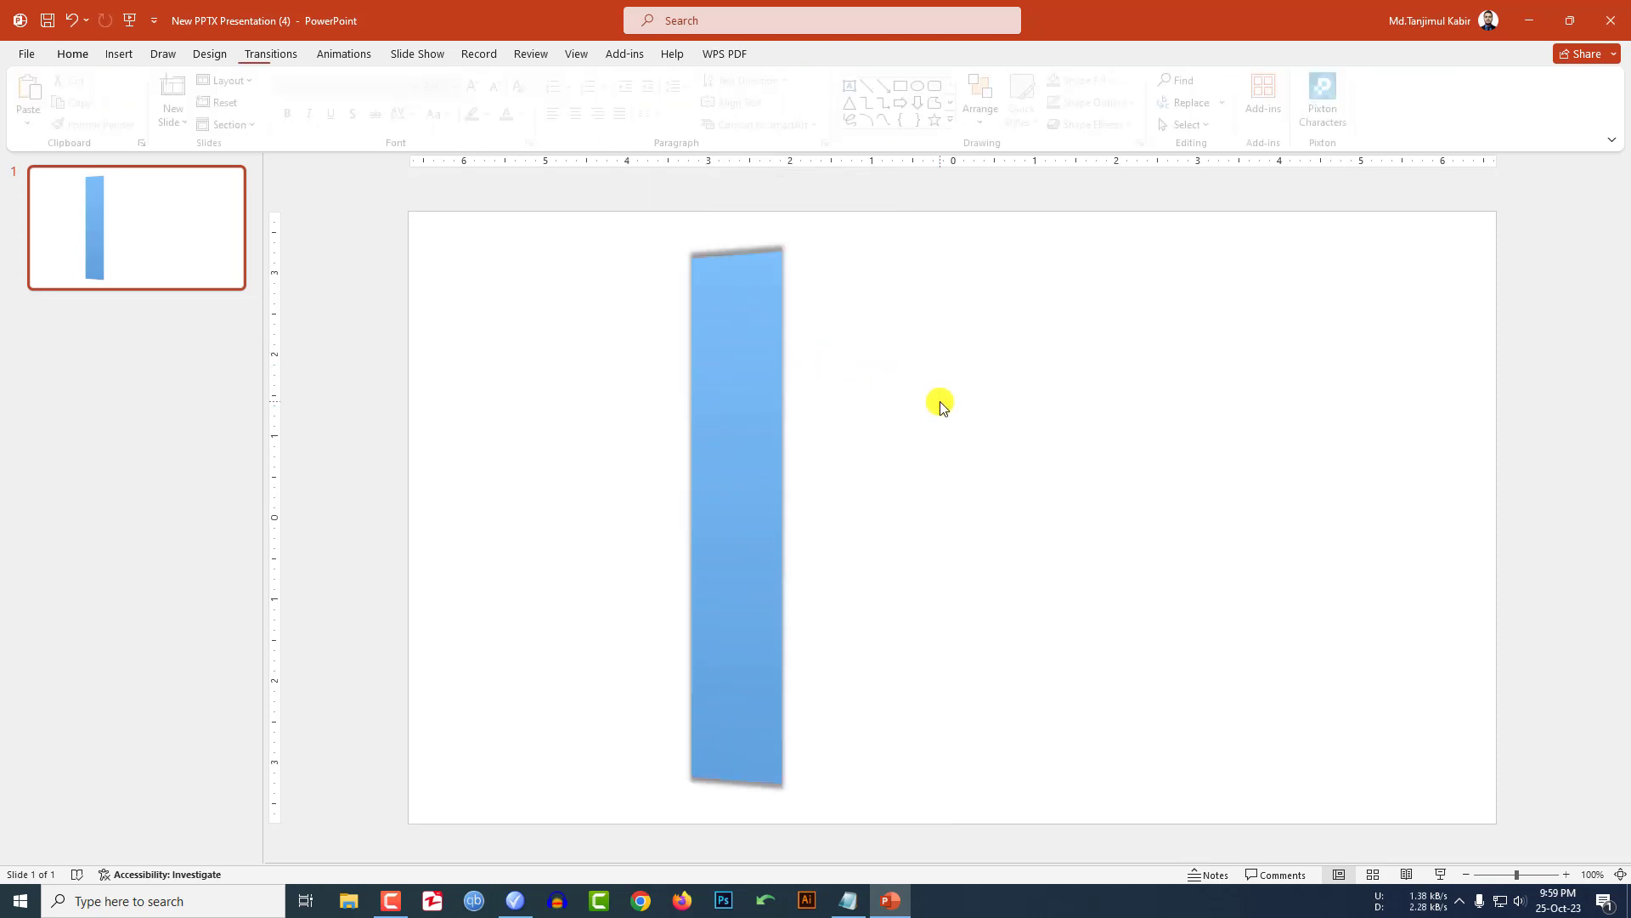
# - Copy the strip into a row of five, with the last two narrowed to 0.46"
pyautogui.moveTo(754, 388); pyautogui.dragTo(848, 400)
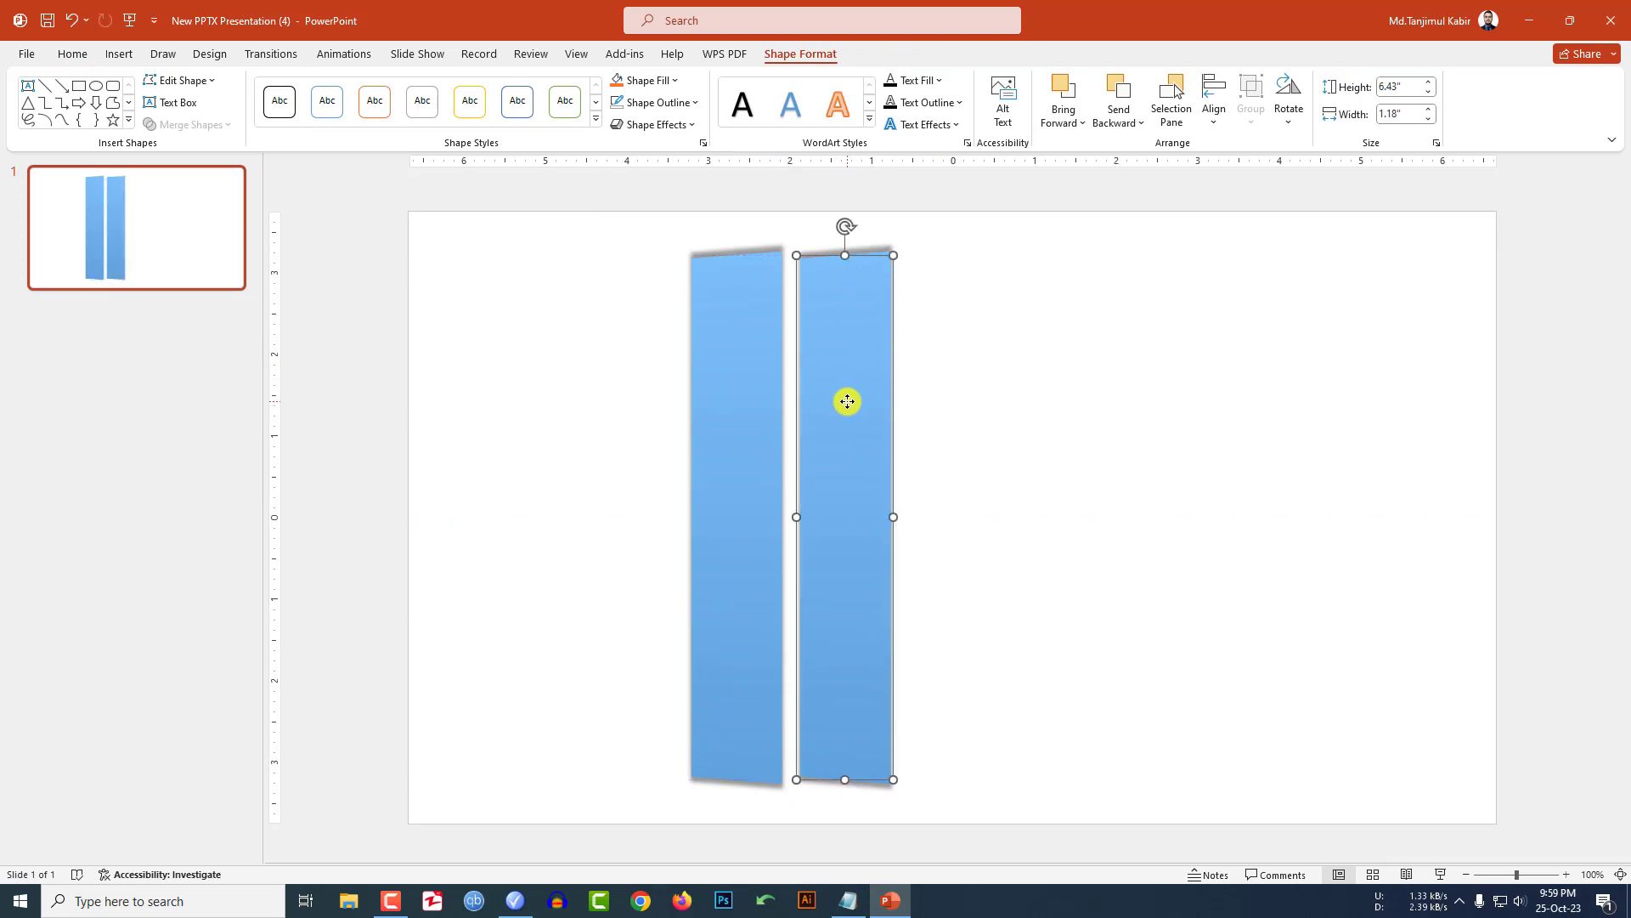
pyautogui.hotkey('ctrl', 'd')
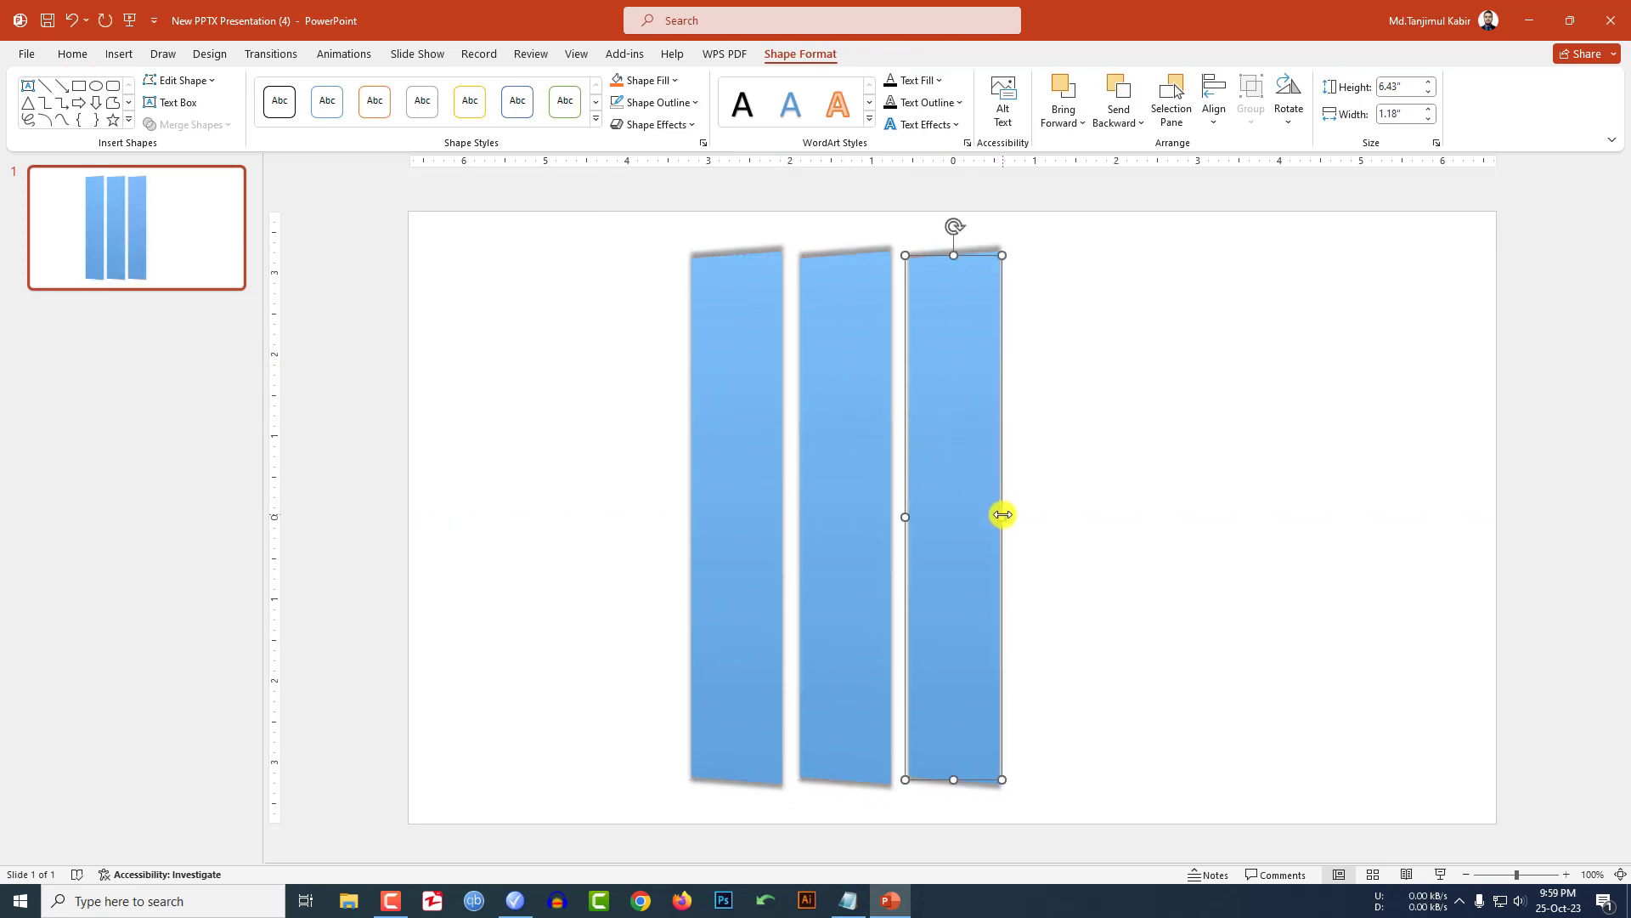
pyautogui.hotkey('ctrl', 'd')
pyautogui.moveTo(1107, 514)
pyautogui.mouseDown()
pyautogui.moveTo(1050, 514)
pyautogui.moveTo(1084, 498)
pyautogui.mouseUp()
pyautogui.hotkey('ctrl', 'd')
# - Widen the first strip to 1.69" and nudge all five strips slightly right
pyautogui.click(1160, 482)
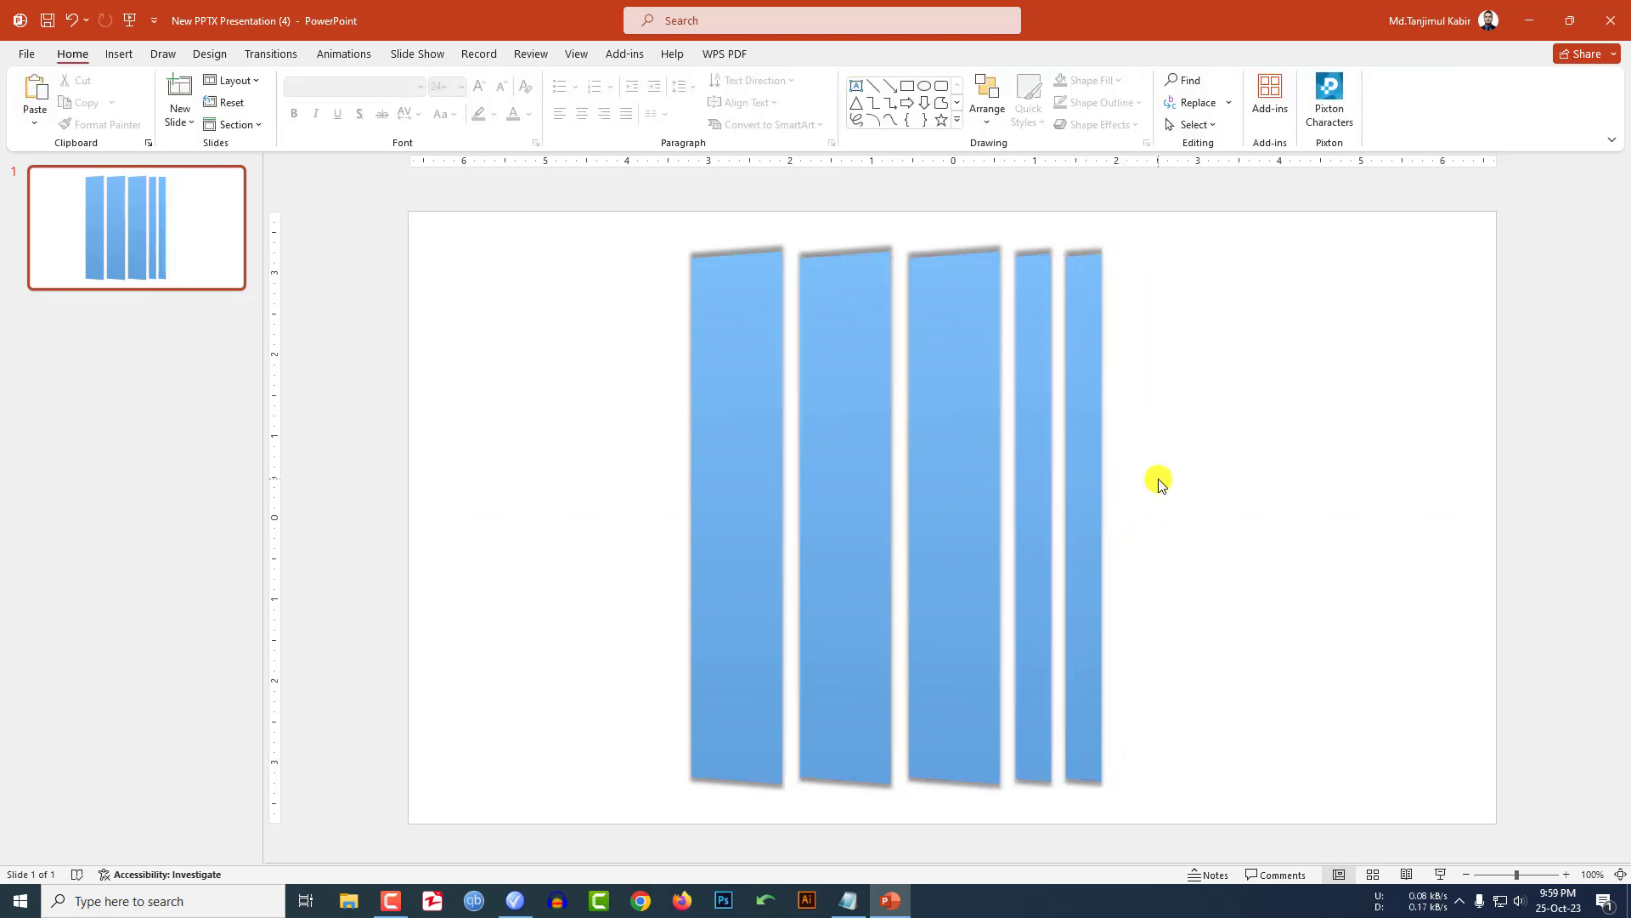
pyautogui.click(690, 516)
pyautogui.moveTo(688, 517); pyautogui.dragTo(646, 517)
pyautogui.click(1198, 495)
pyautogui.moveTo(571, 207); pyautogui.dragTo(1257, 823)
pyautogui.moveTo(977, 594); pyautogui.dragTo(1016, 593)
pyautogui.click(1334, 544)
pyautogui.click(716, 401)
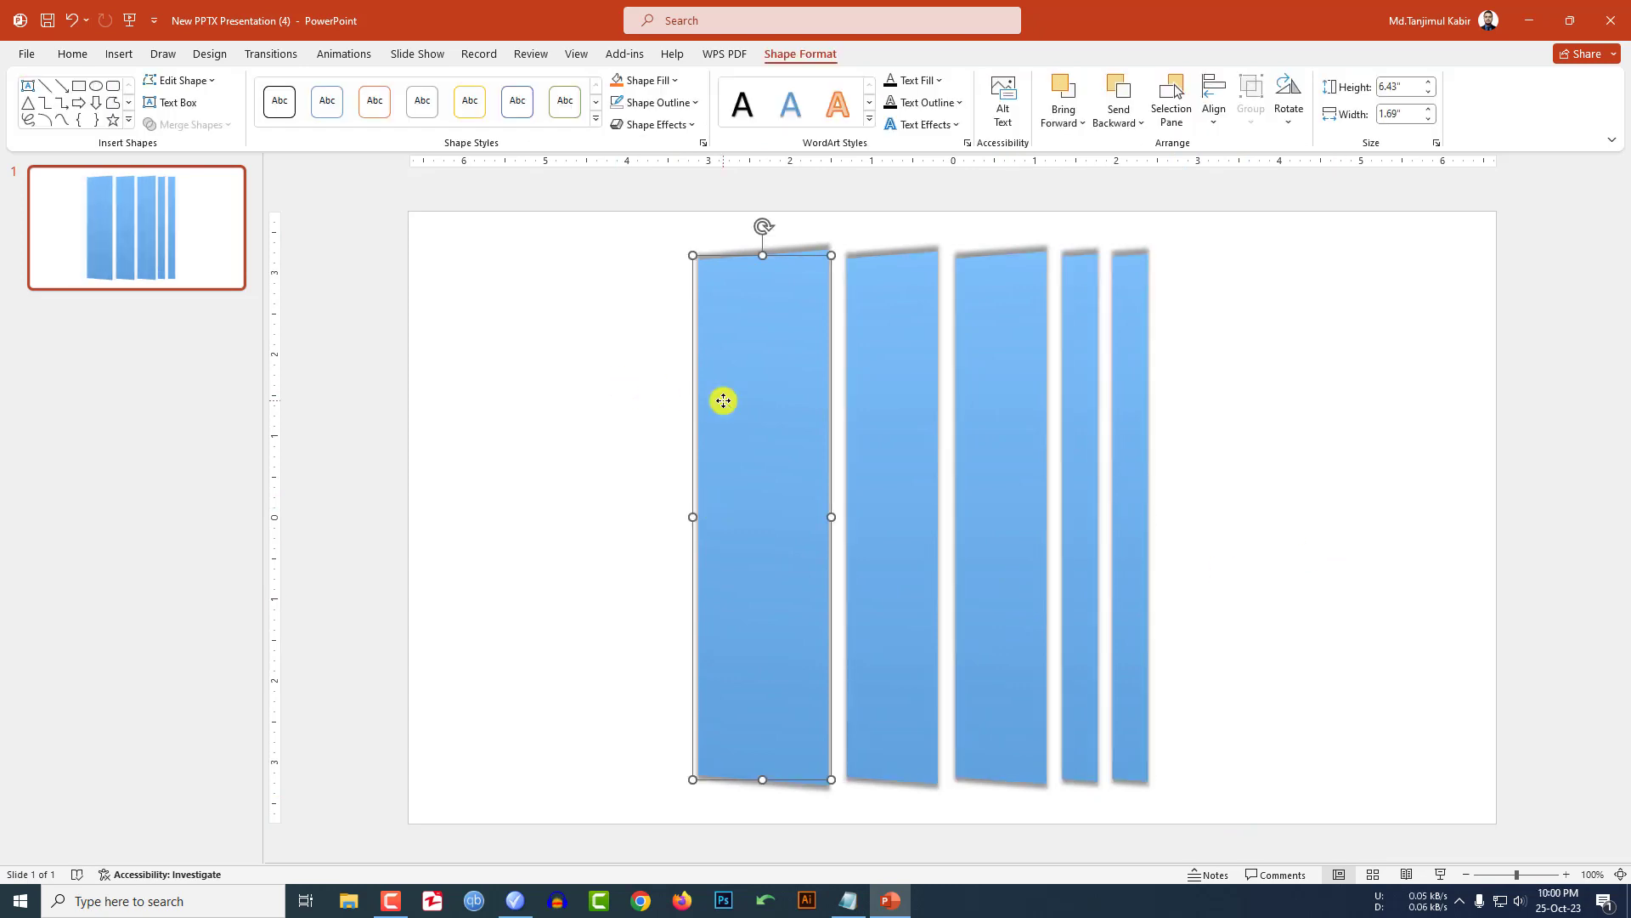
# - Fill the first strip with the Amazon_870-870x480 waterfall photo from Saved Pictures
pyautogui.rightClick(723, 400)
pyautogui.click(797, 843)
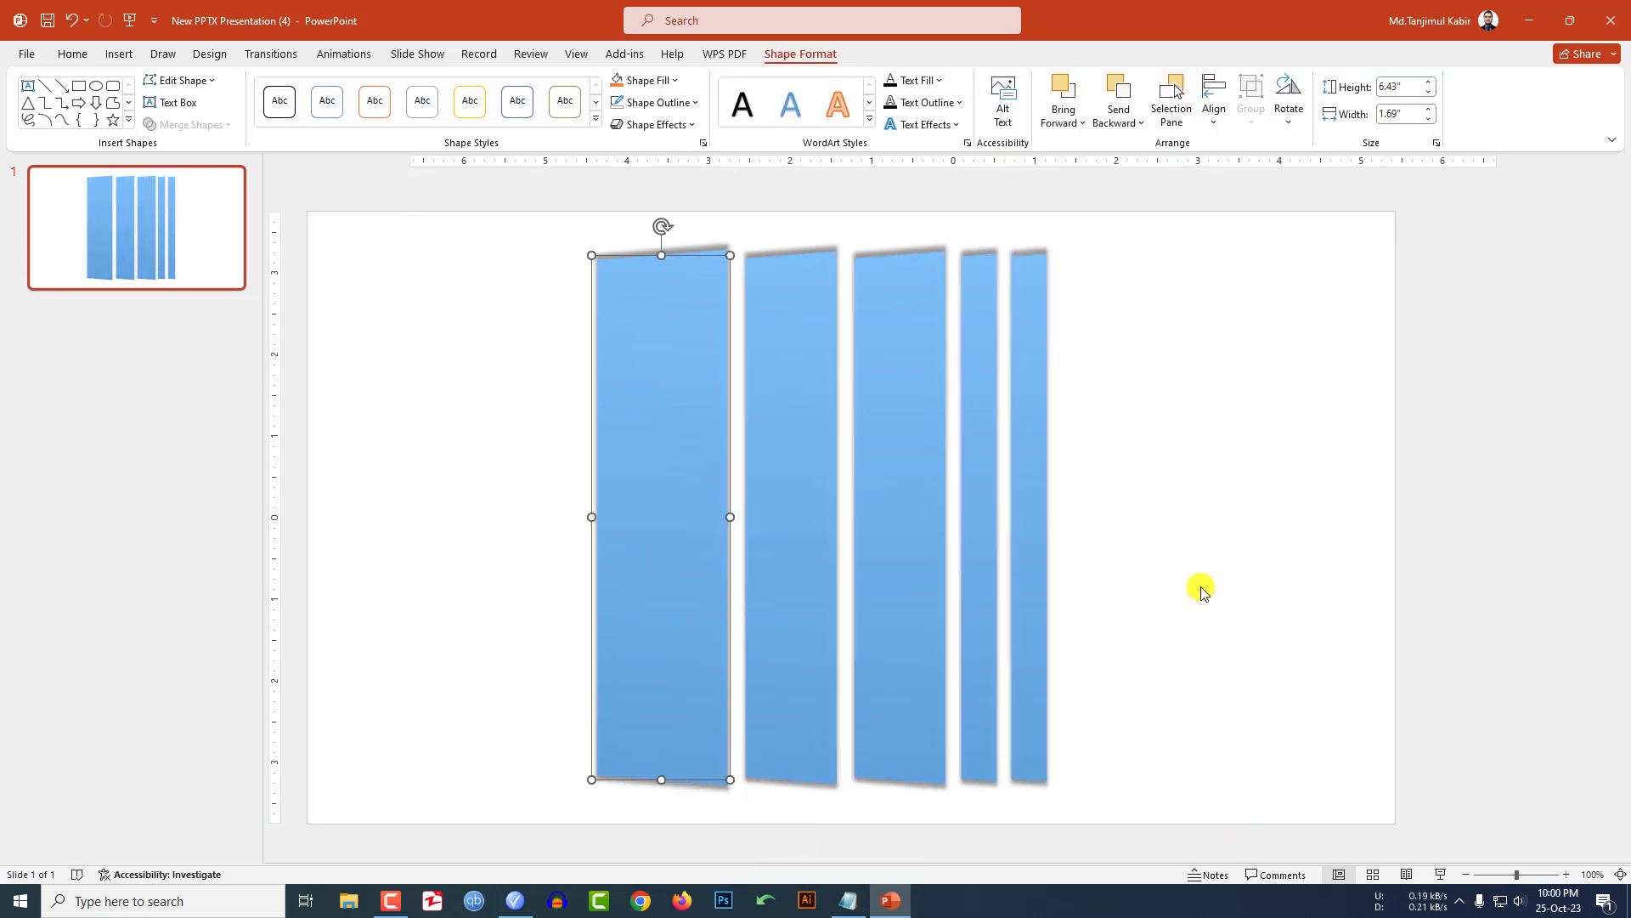
pyautogui.click(1436, 268)
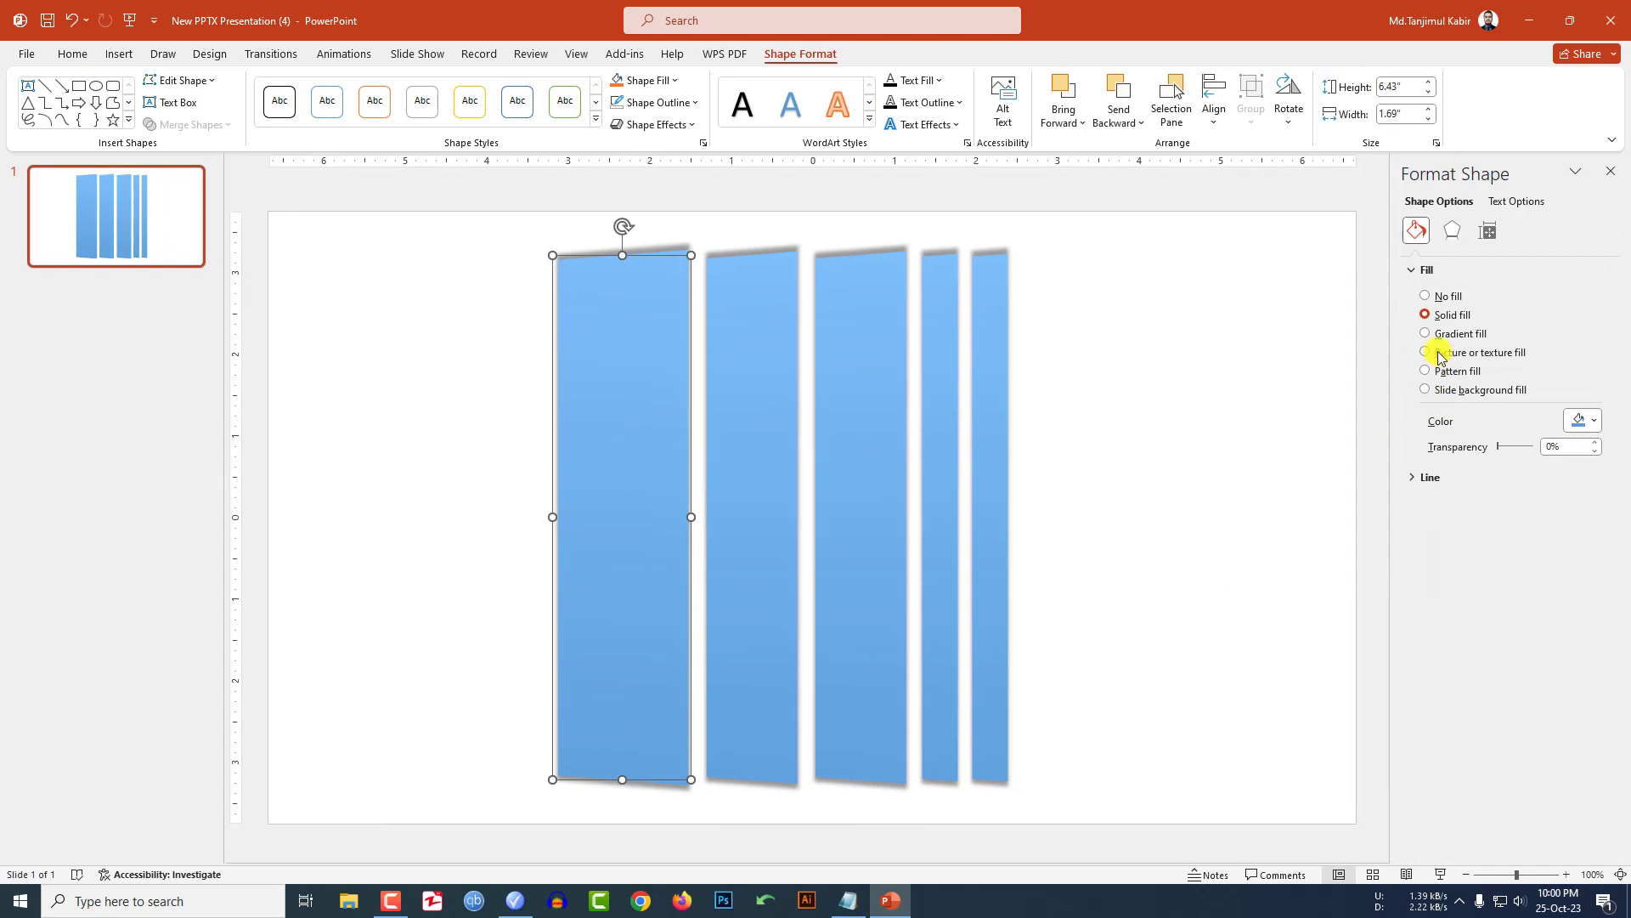
pyautogui.click(1426, 351)
pyautogui.click(1451, 436)
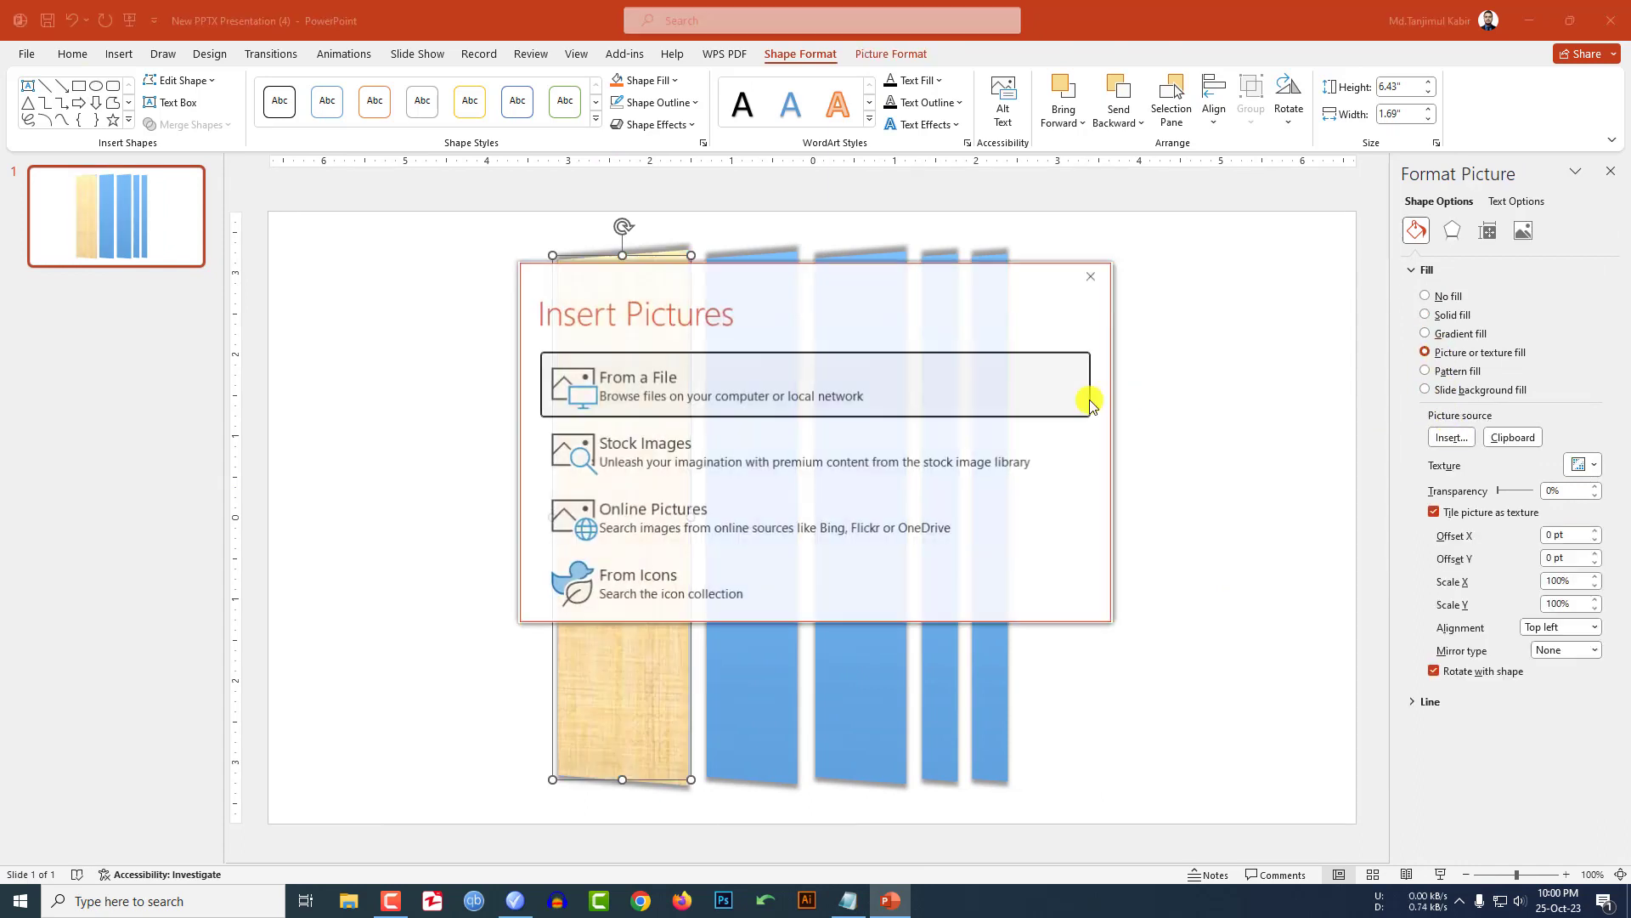
pyautogui.click(649, 400)
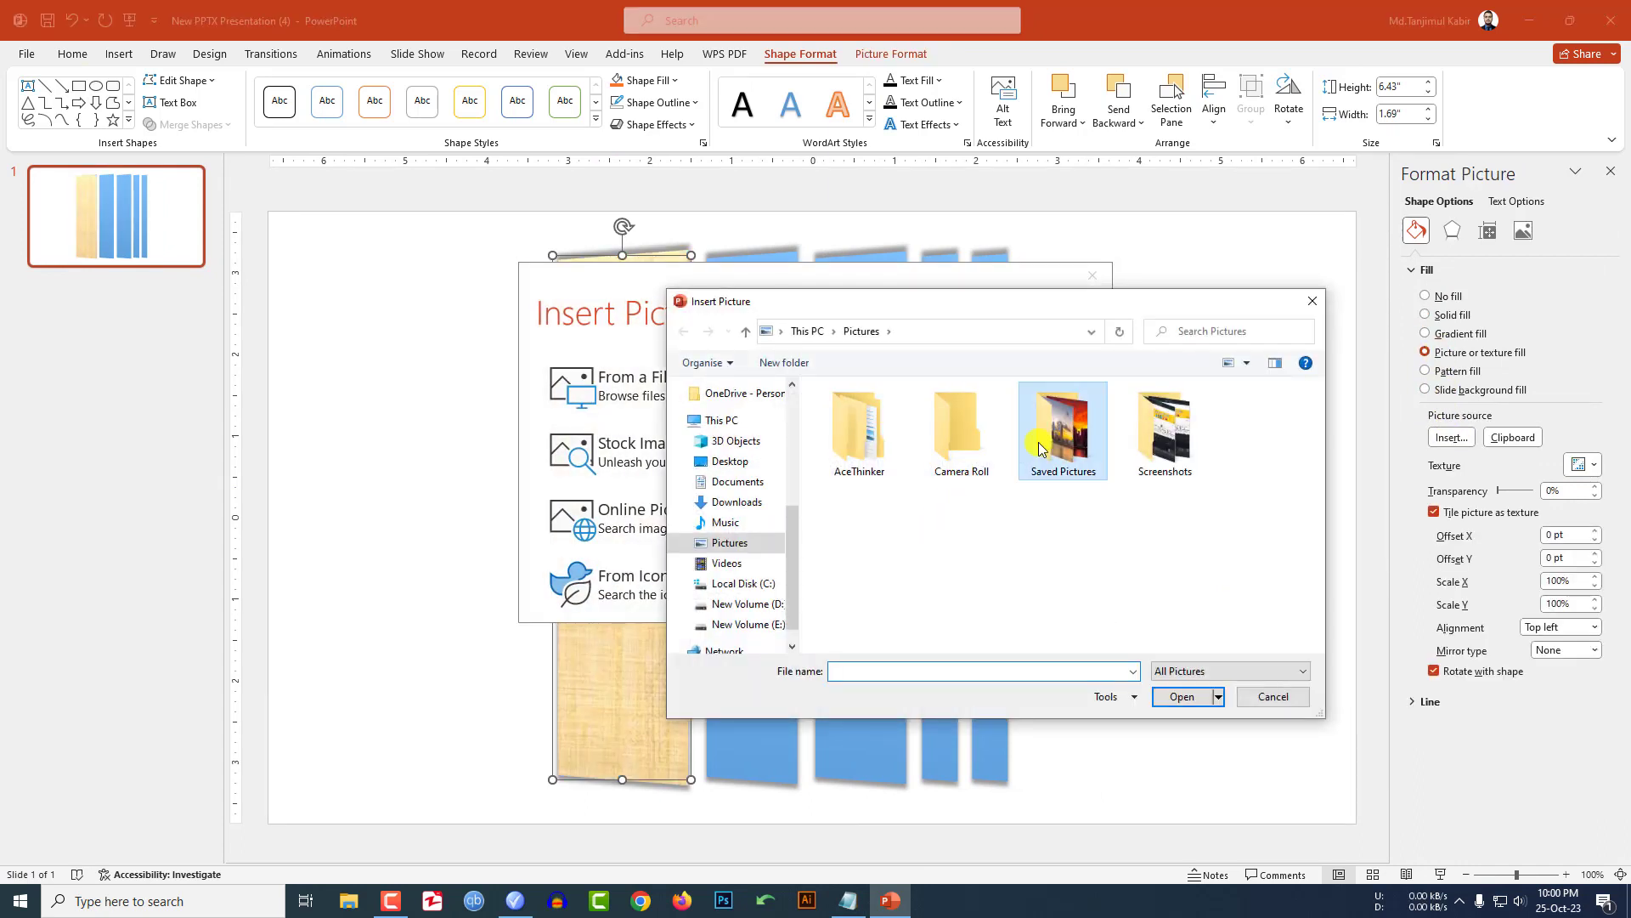
pyautogui.doubleClick(1062, 429)
pyautogui.click(1152, 442)
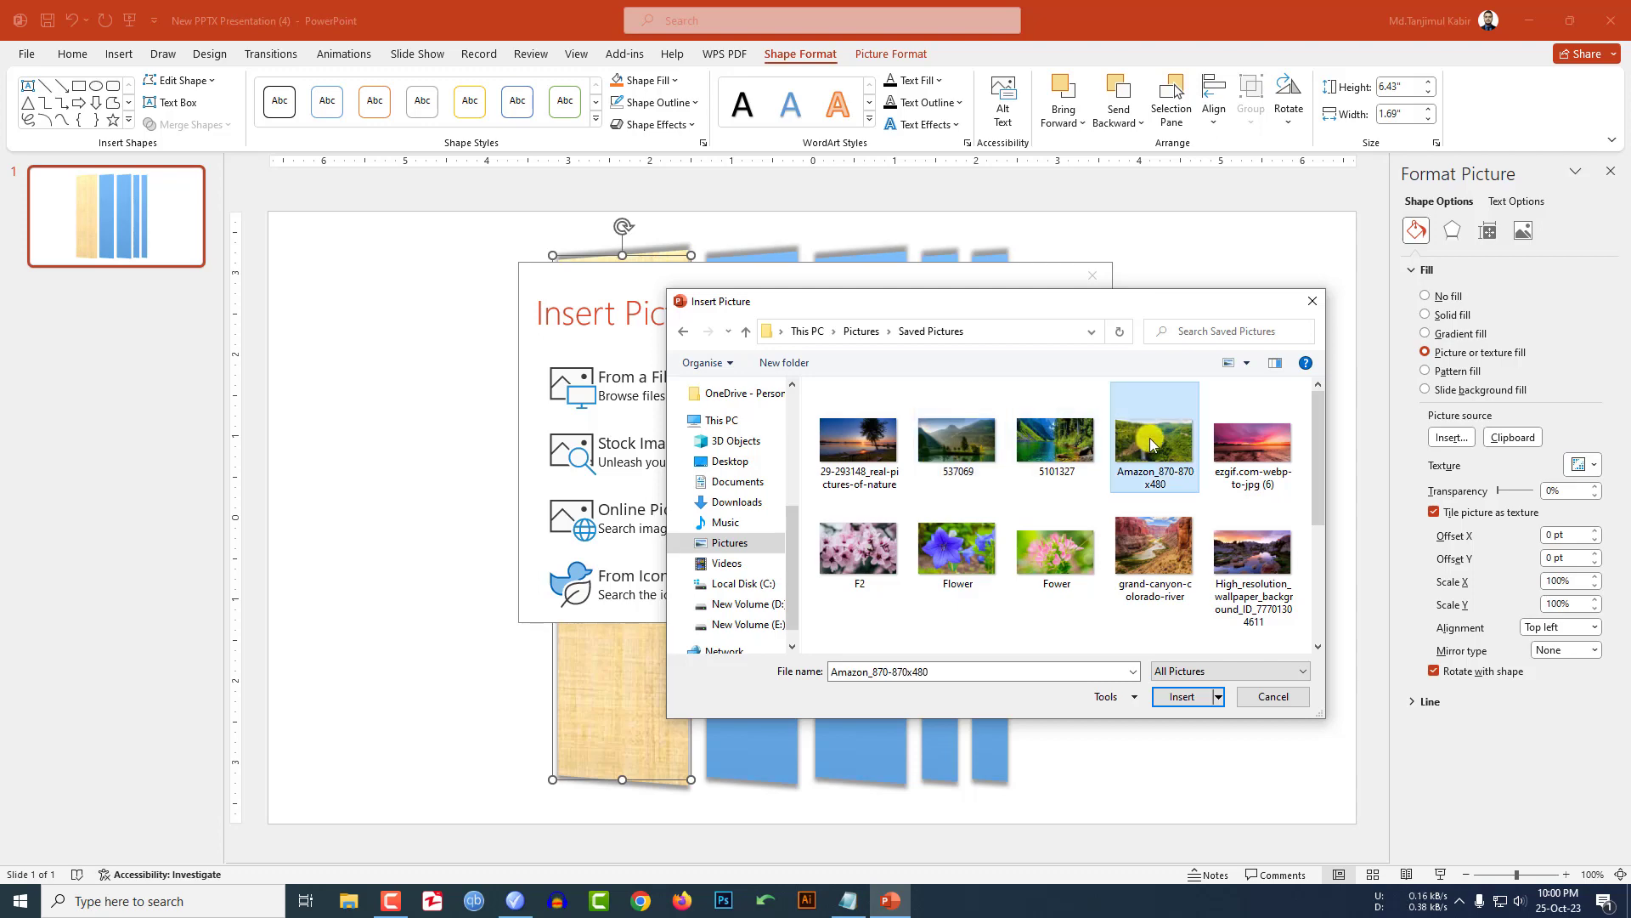
pyautogui.click(1182, 697)
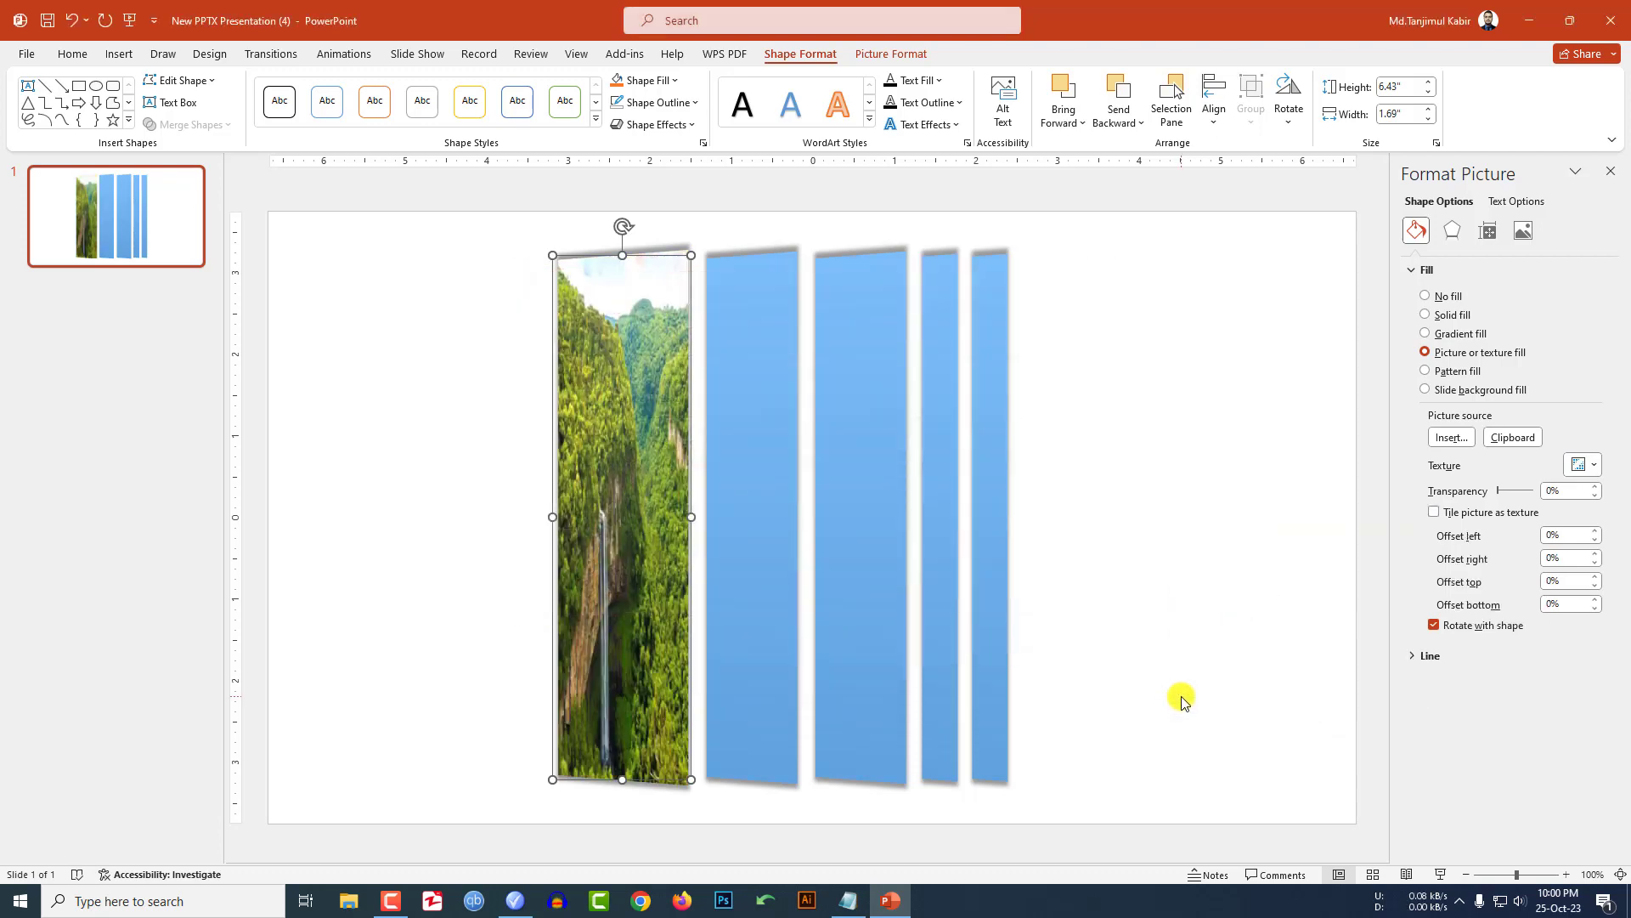
# - Fill the second strip with the Flower picture
pyautogui.click(757, 472)
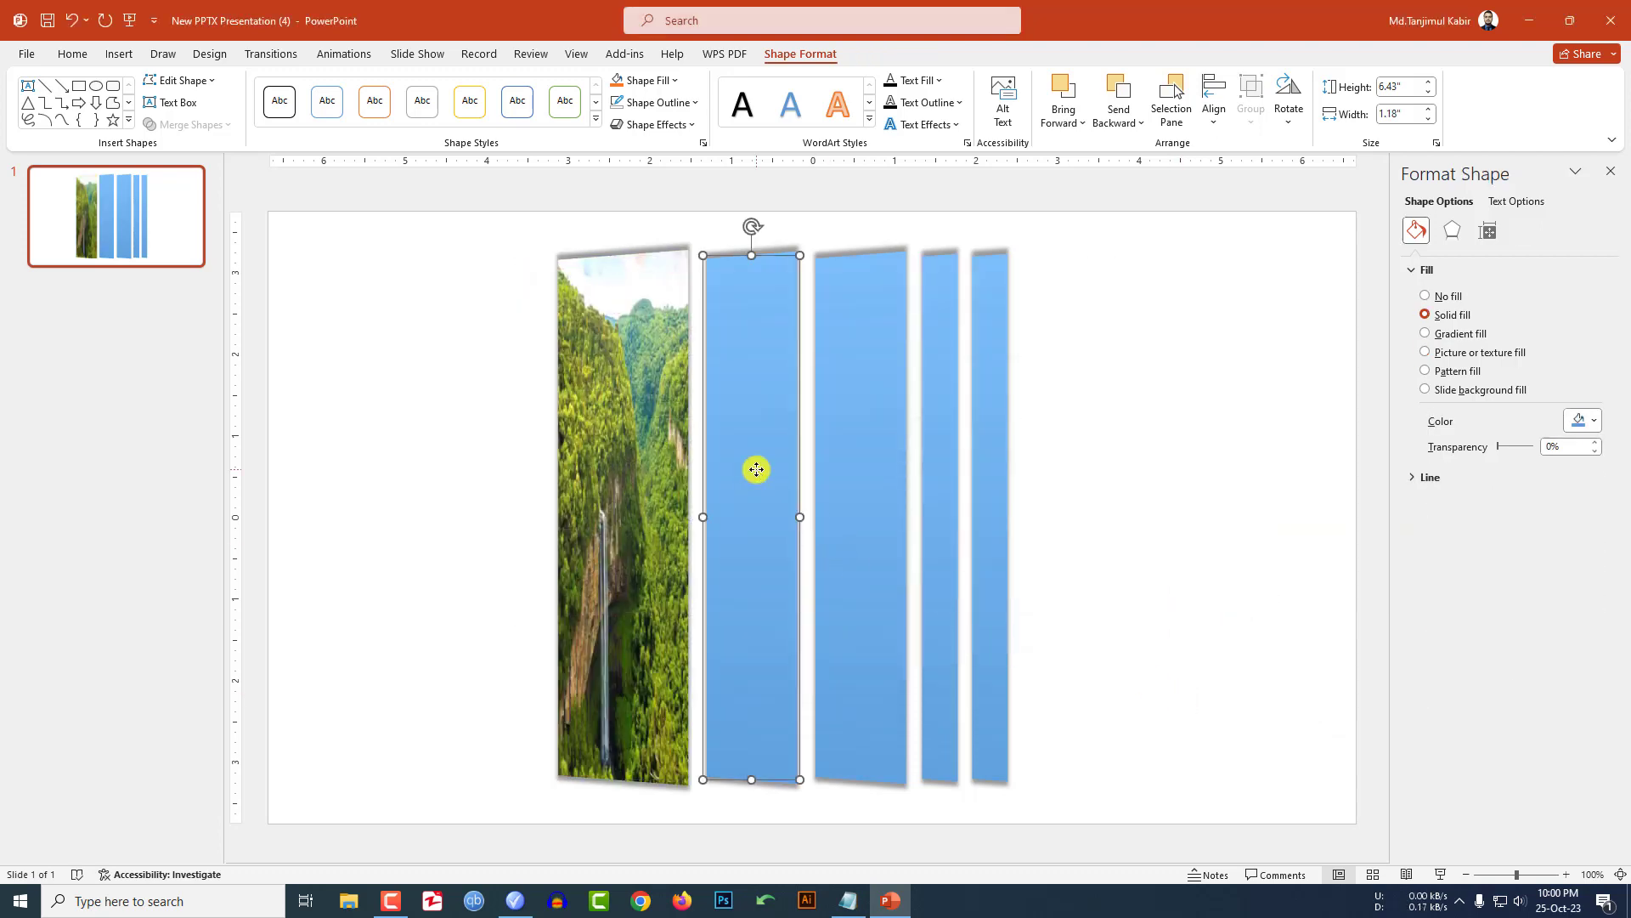
pyautogui.click(1425, 352)
pyautogui.click(1449, 439)
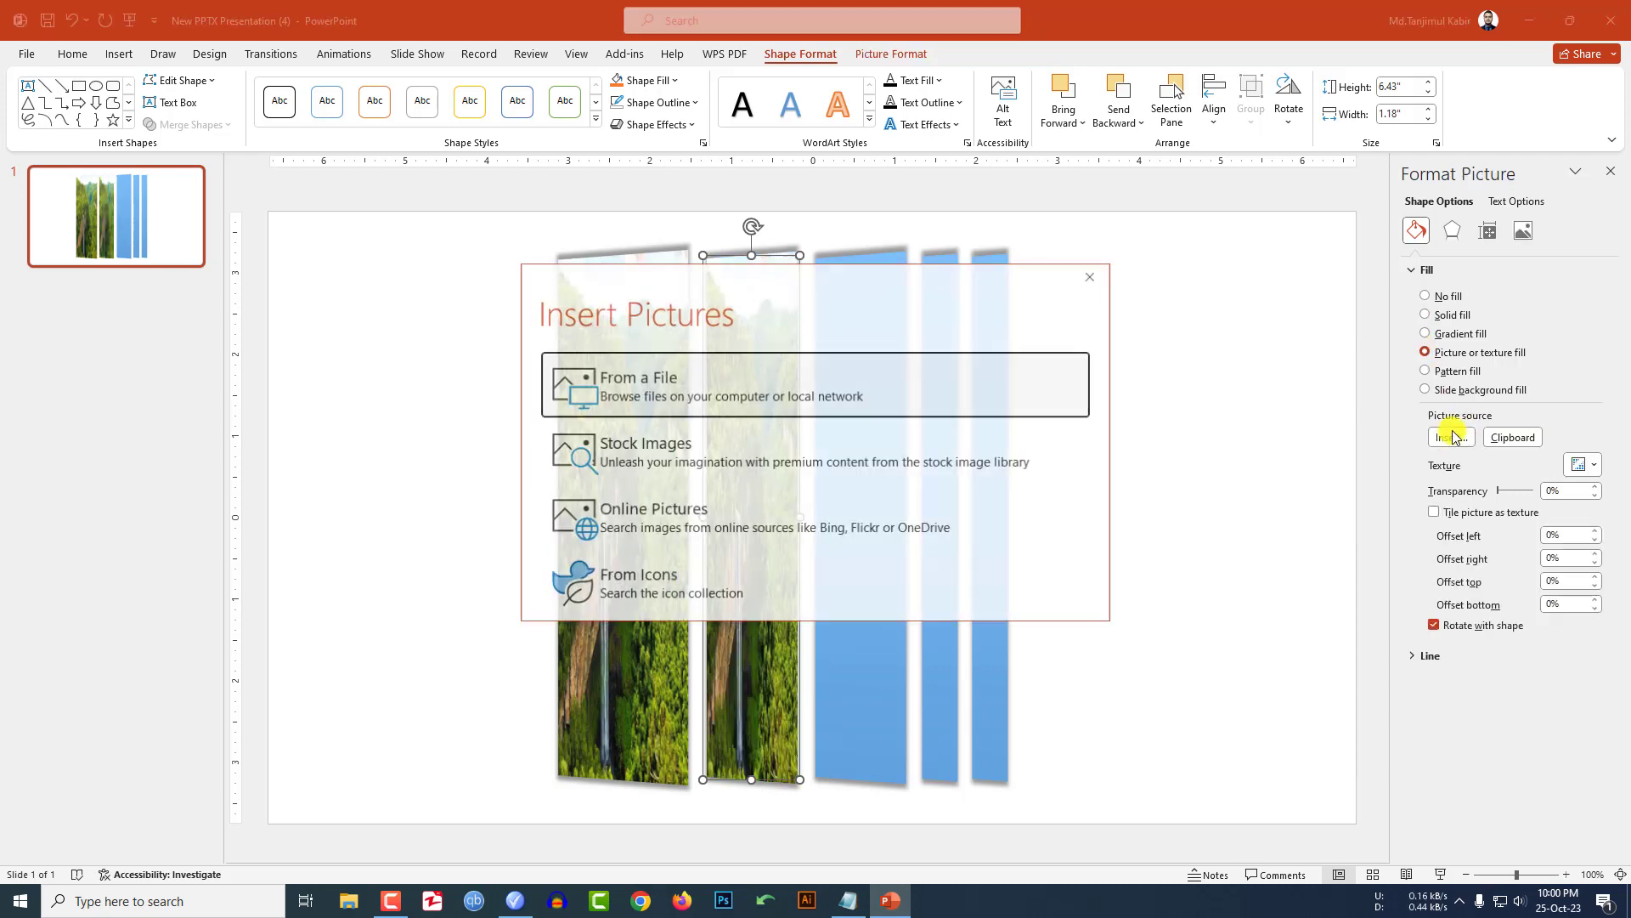
pyautogui.click(845, 378)
pyautogui.doubleClick(960, 571)
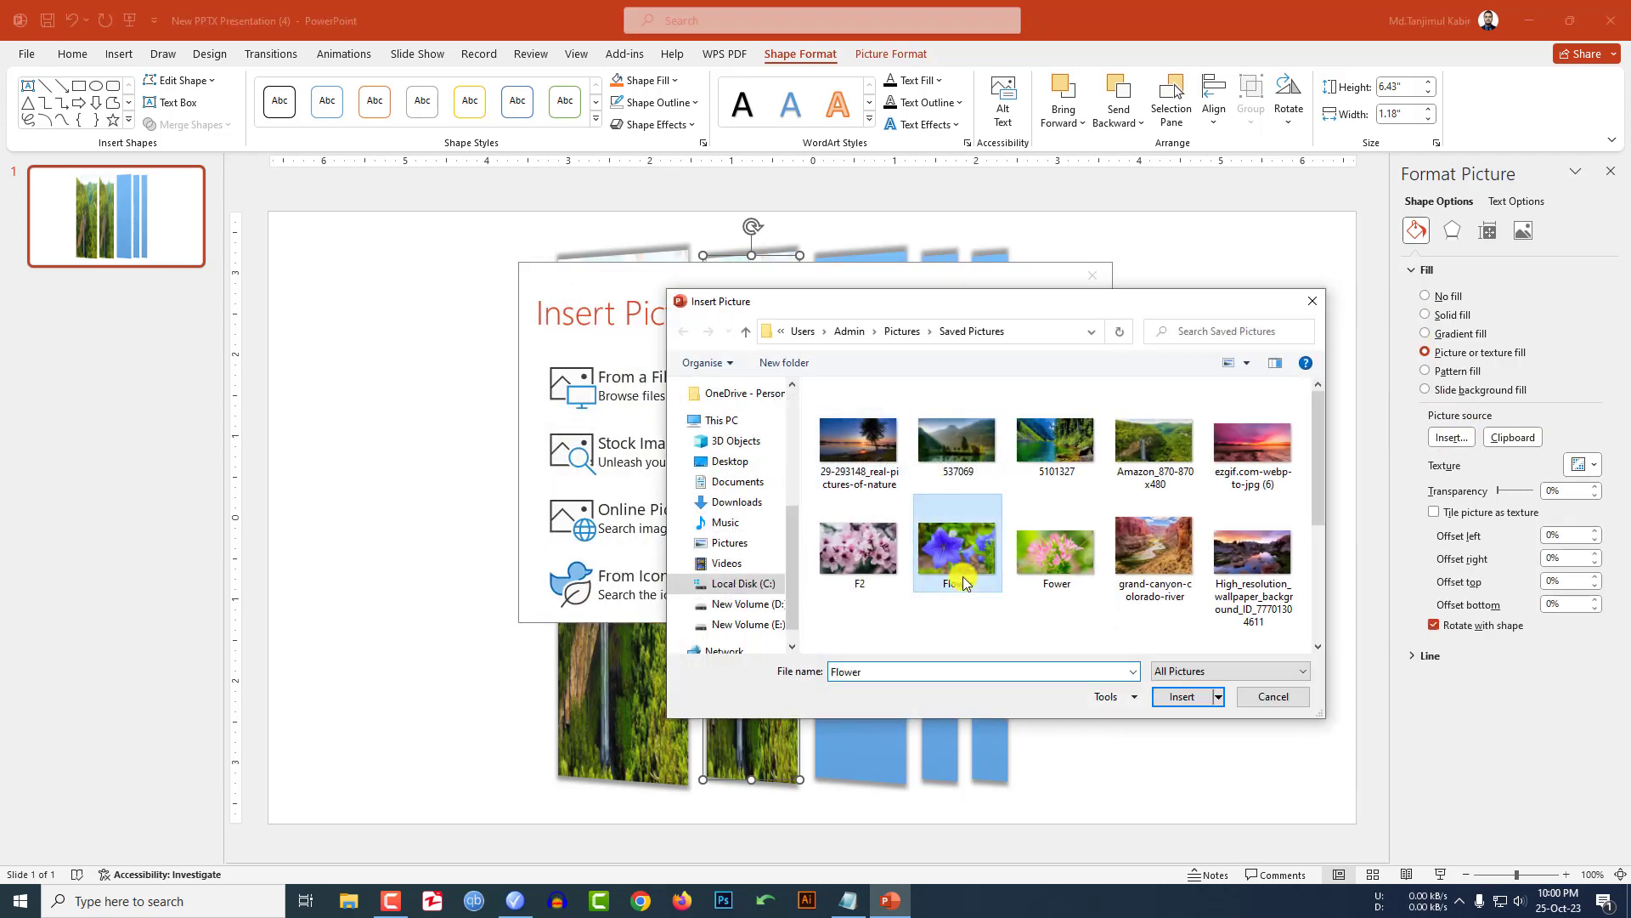
# - Fill the third strip with the grand-canyon-colorado-river picture
pyautogui.click(858, 507)
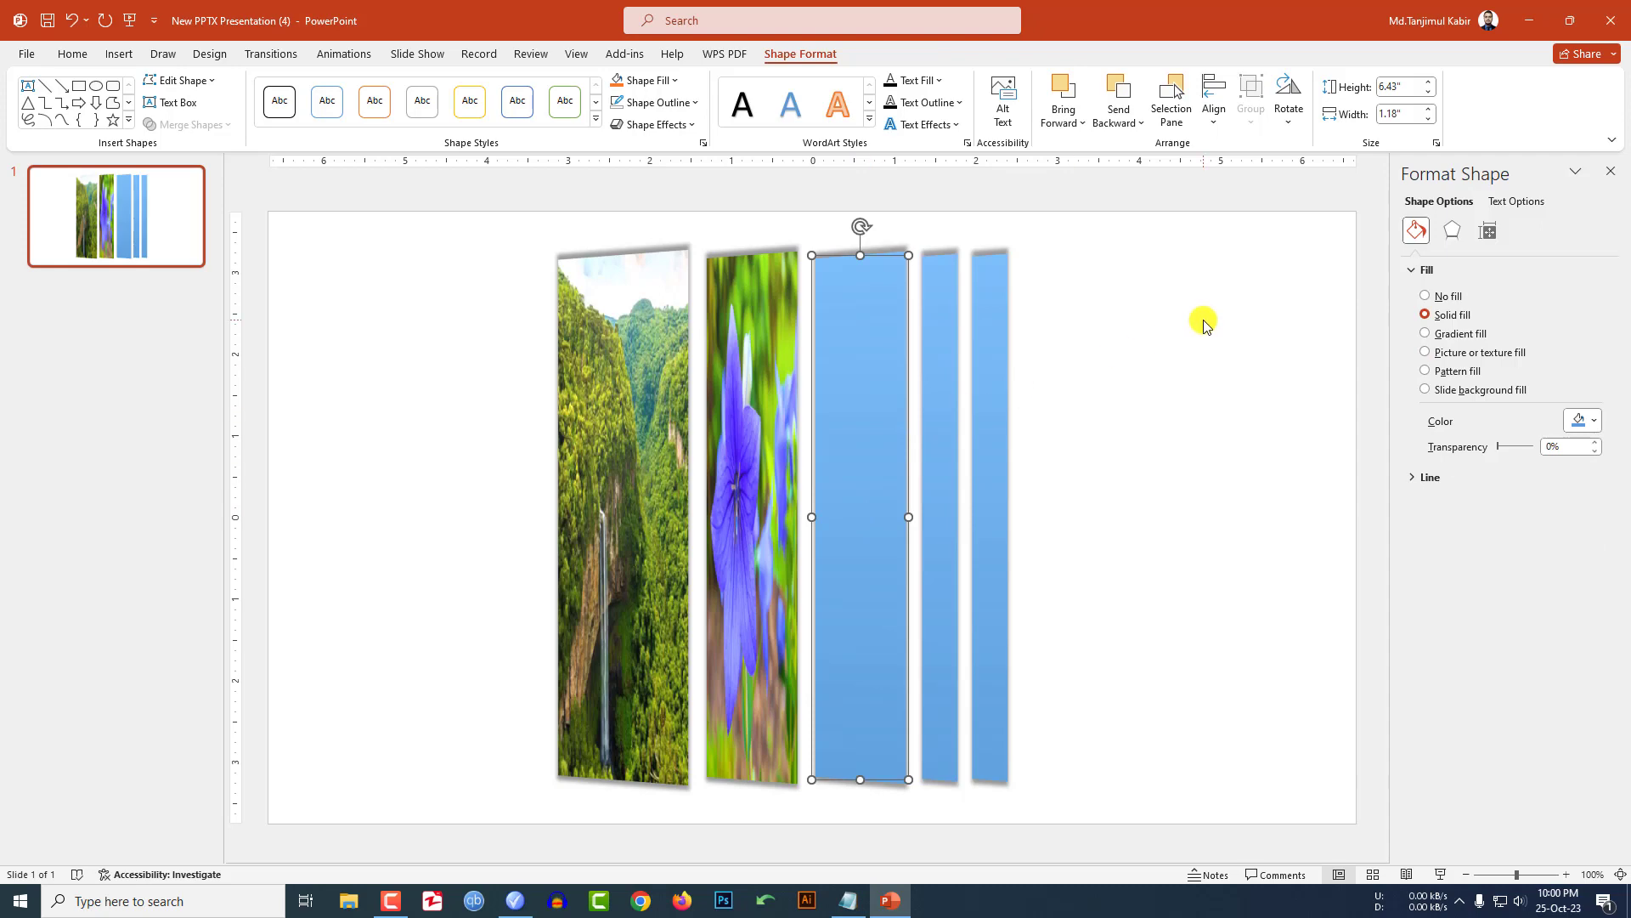
pyautogui.click(1427, 352)
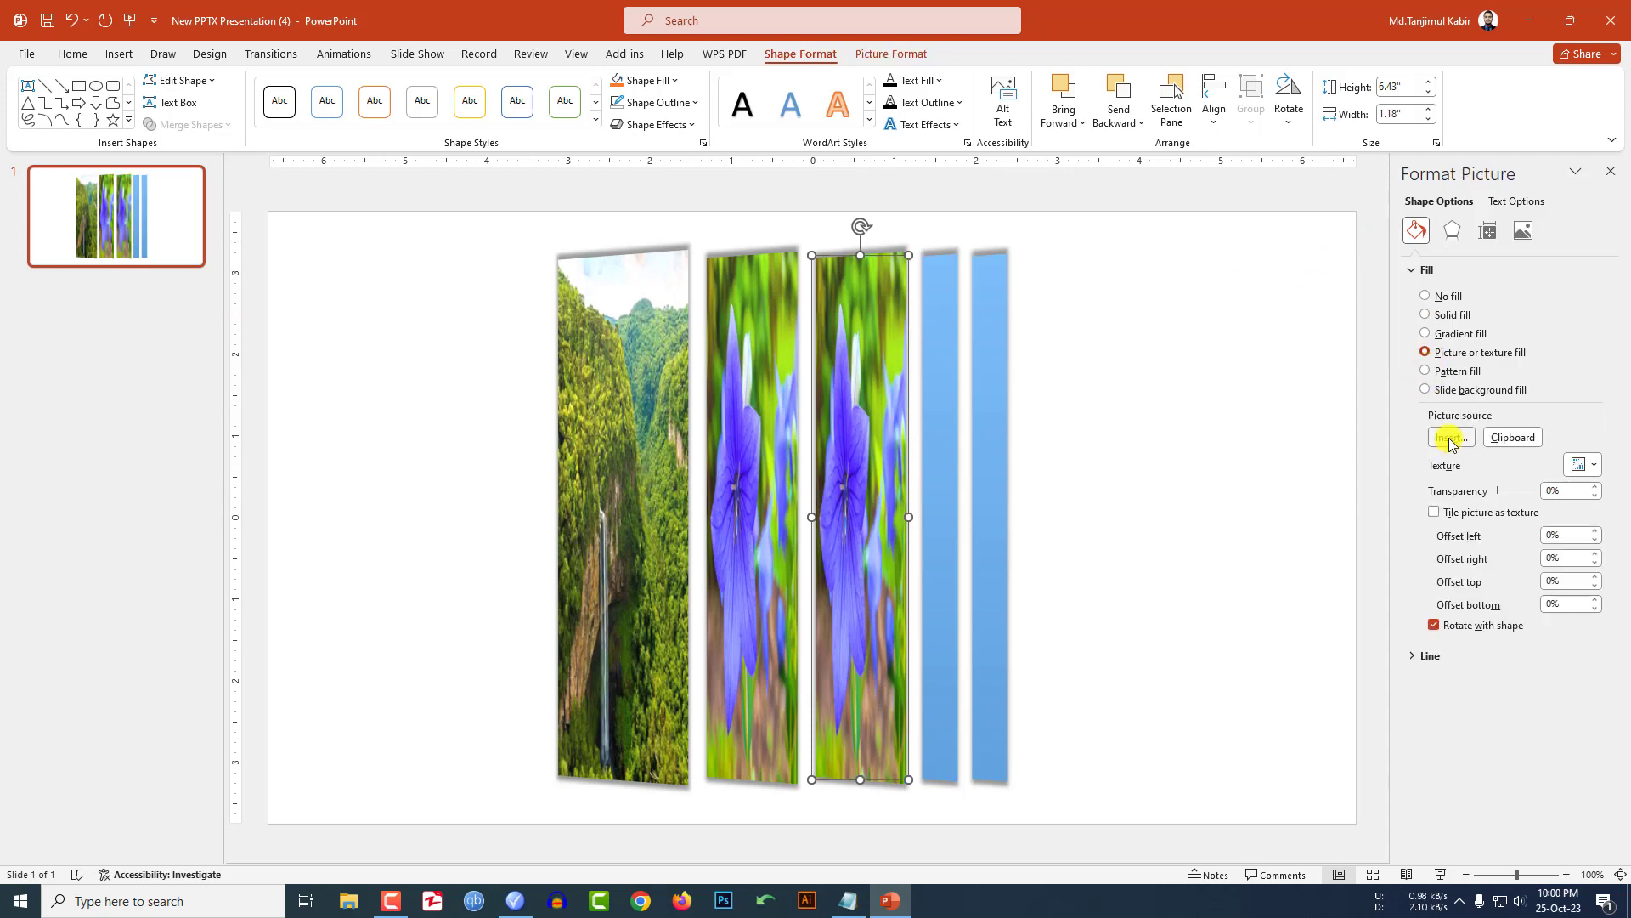
pyautogui.click(1449, 439)
pyautogui.click(838, 406)
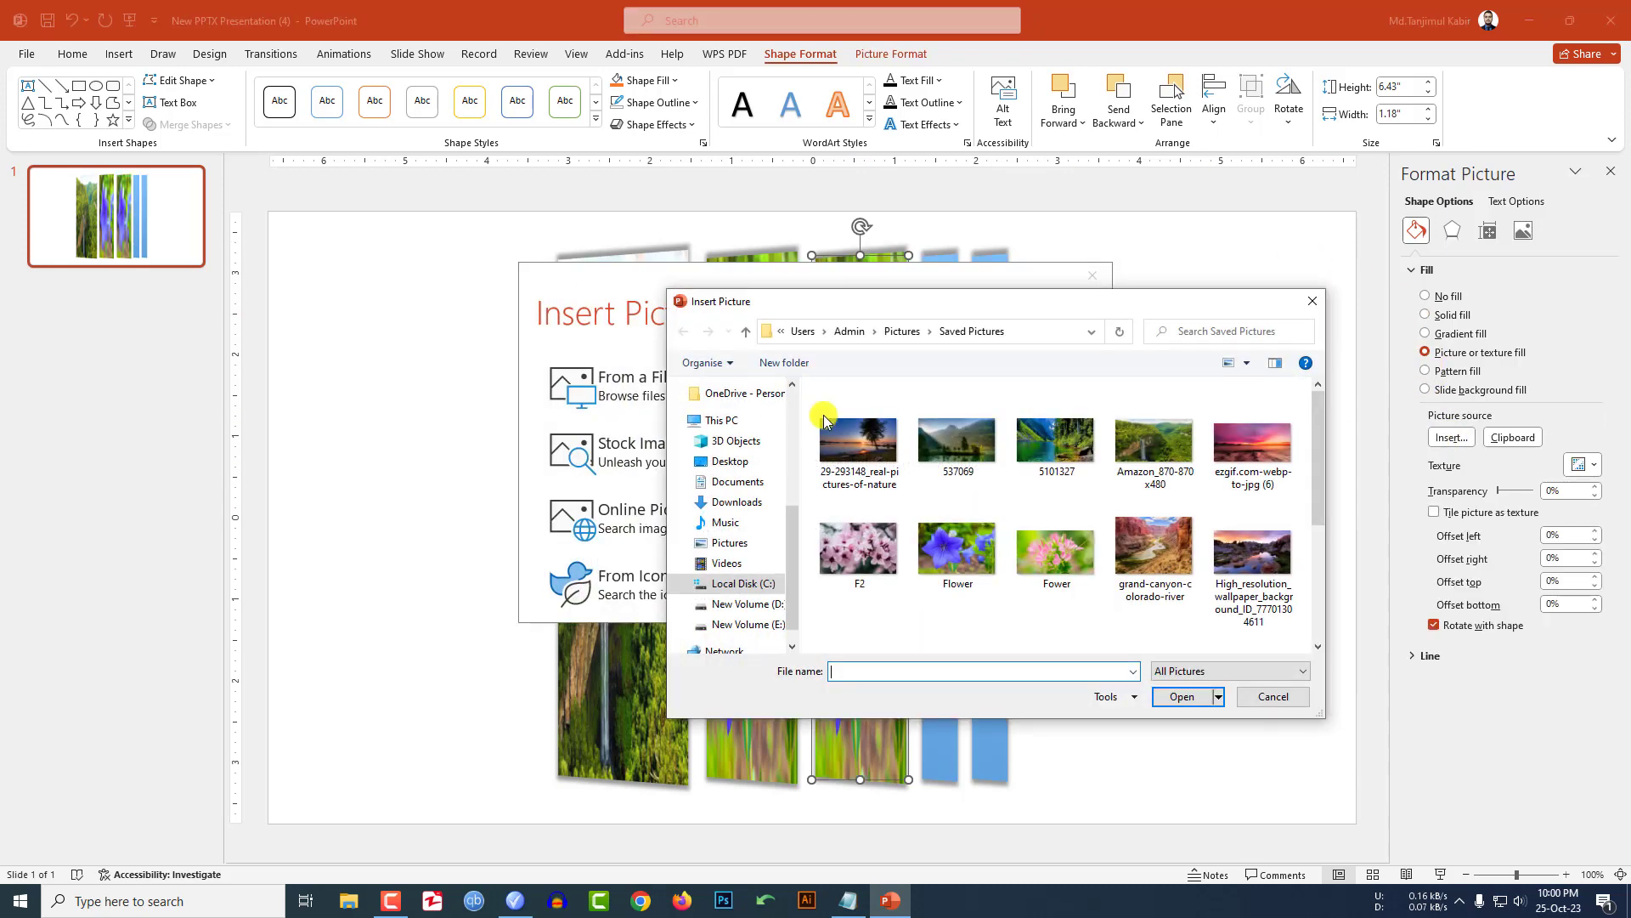
pyautogui.click(1162, 578)
# - Fill the fourth strip with the icy blue photo
pyautogui.click(1184, 697)
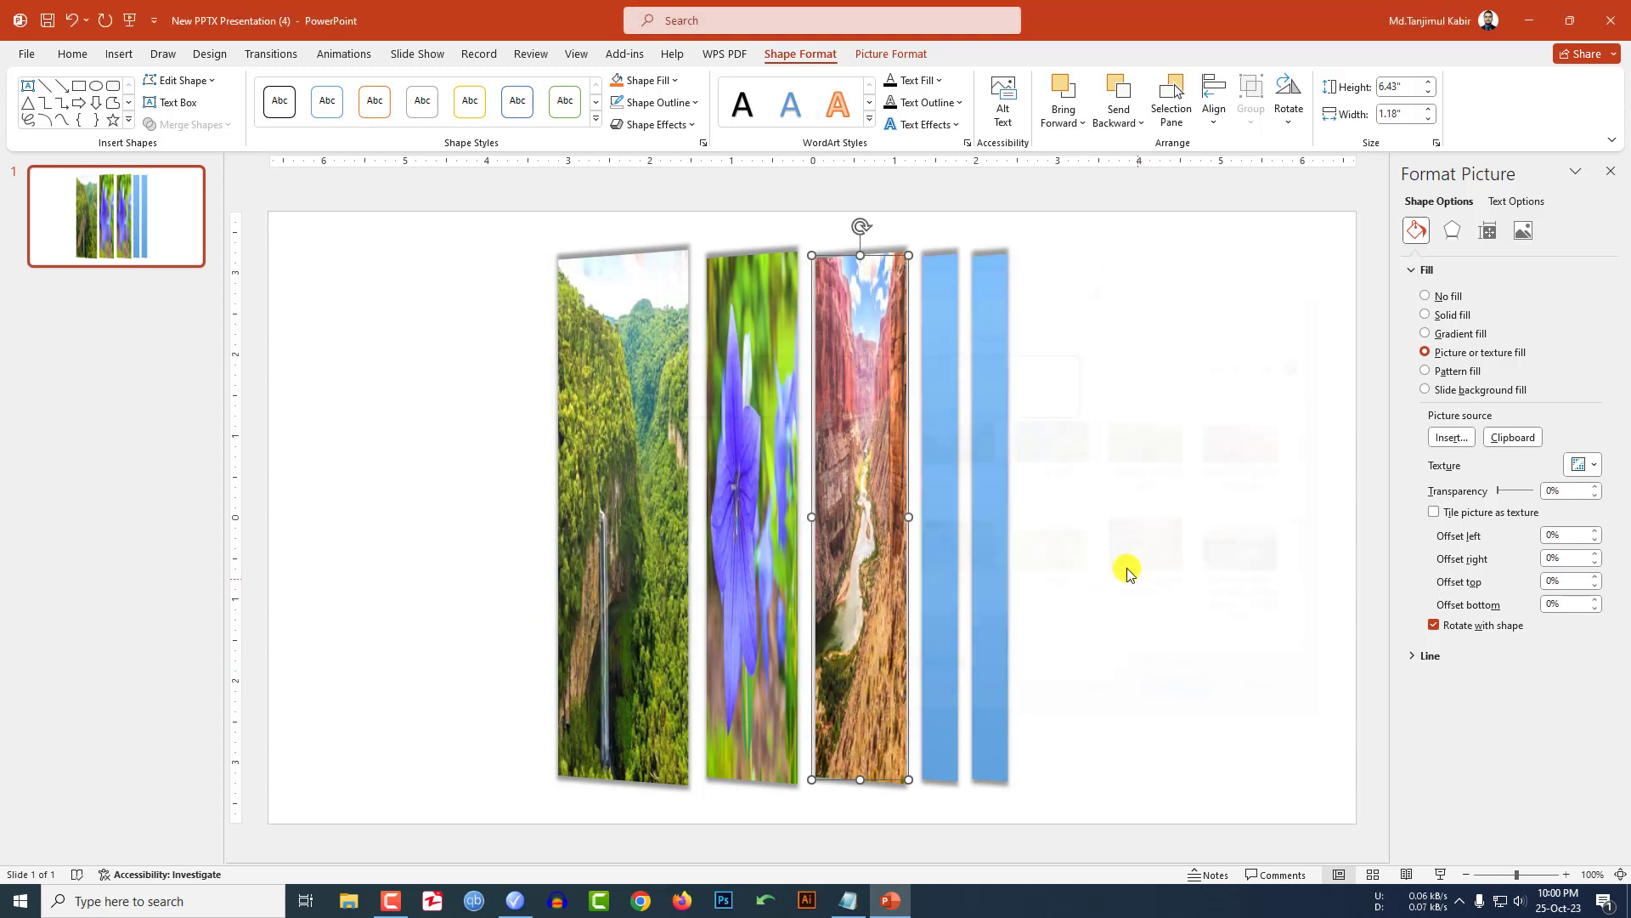
pyautogui.press('Tab')
pyautogui.click(1431, 355)
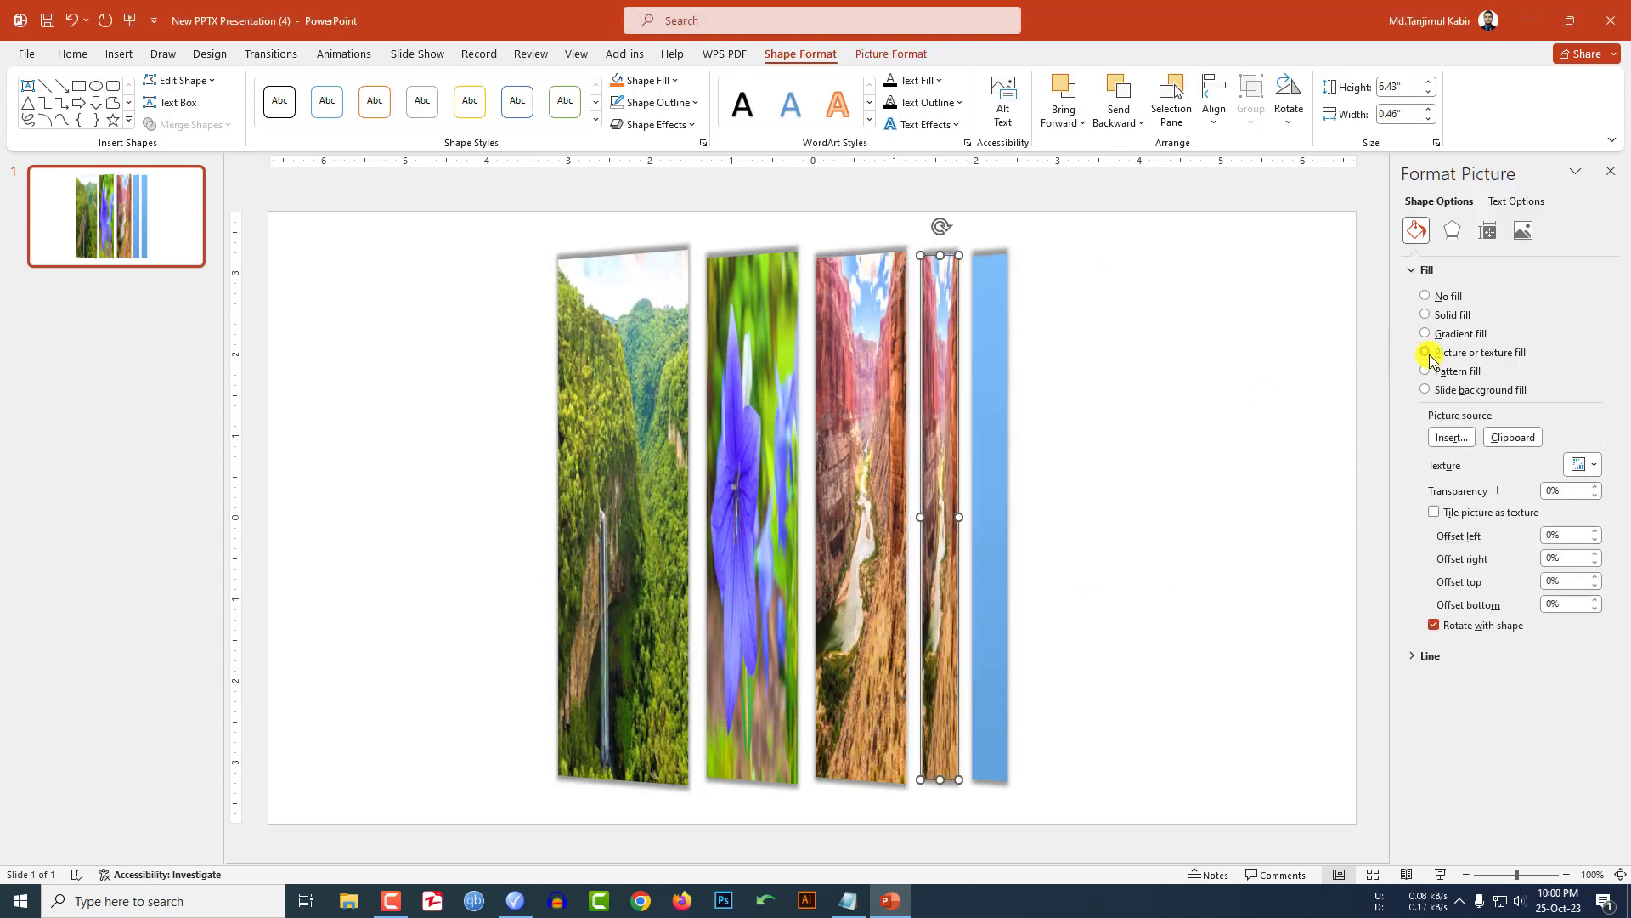
pyautogui.click(1442, 438)
pyautogui.click(764, 391)
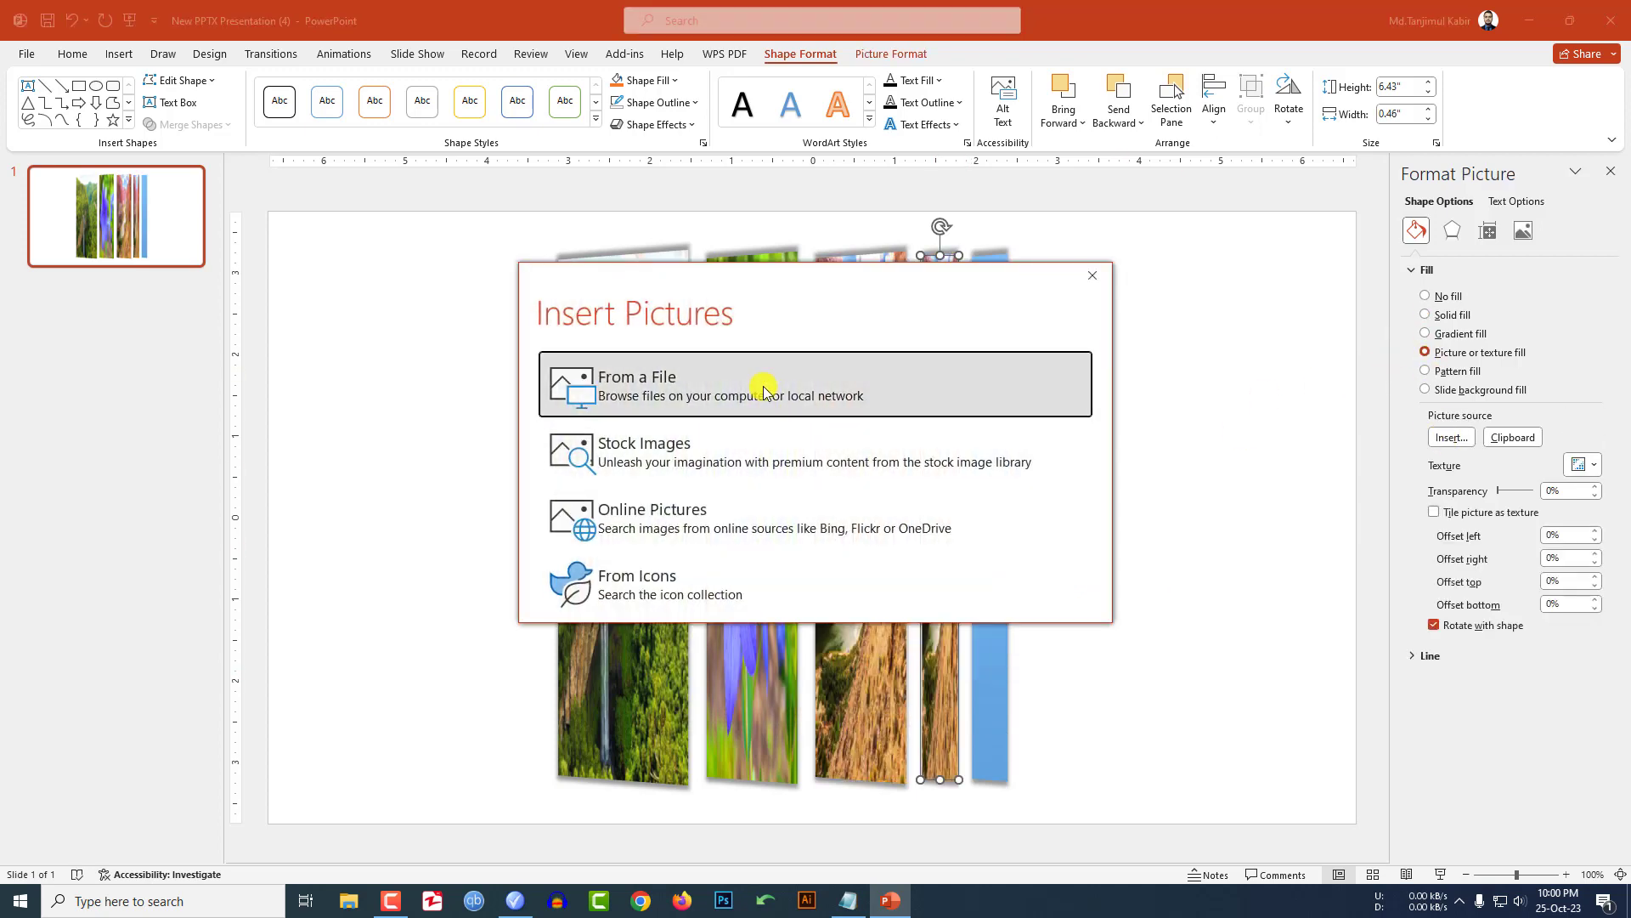
pyautogui.doubleClick(1246, 450)
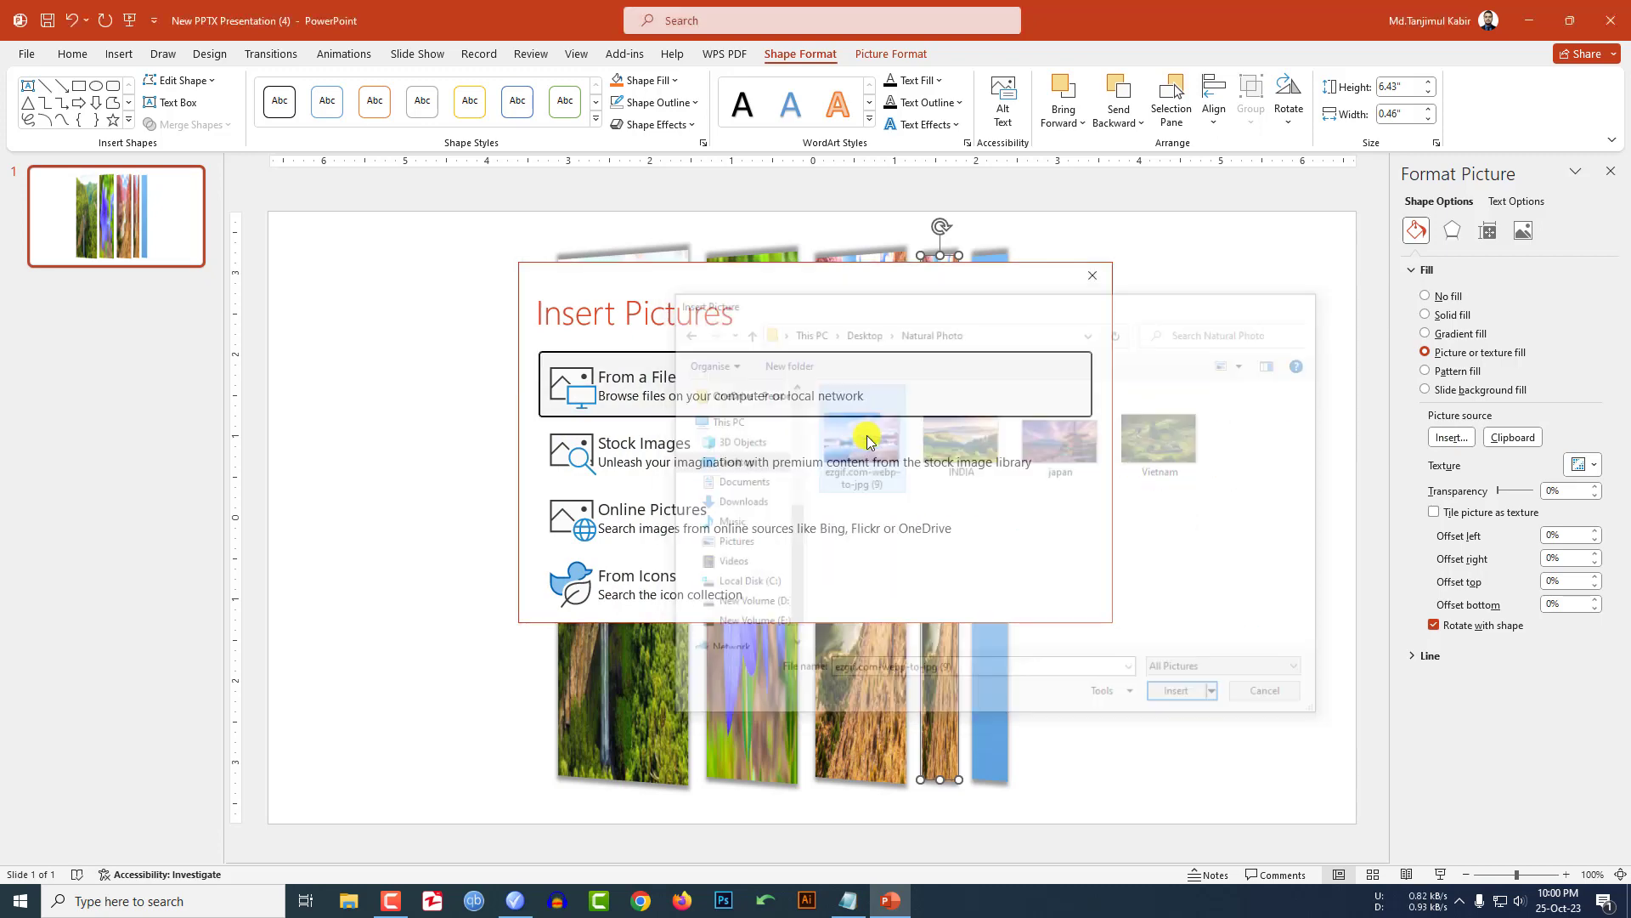
# - Fill the fifth strip with the green foliage photo
pyautogui.click(992, 426)
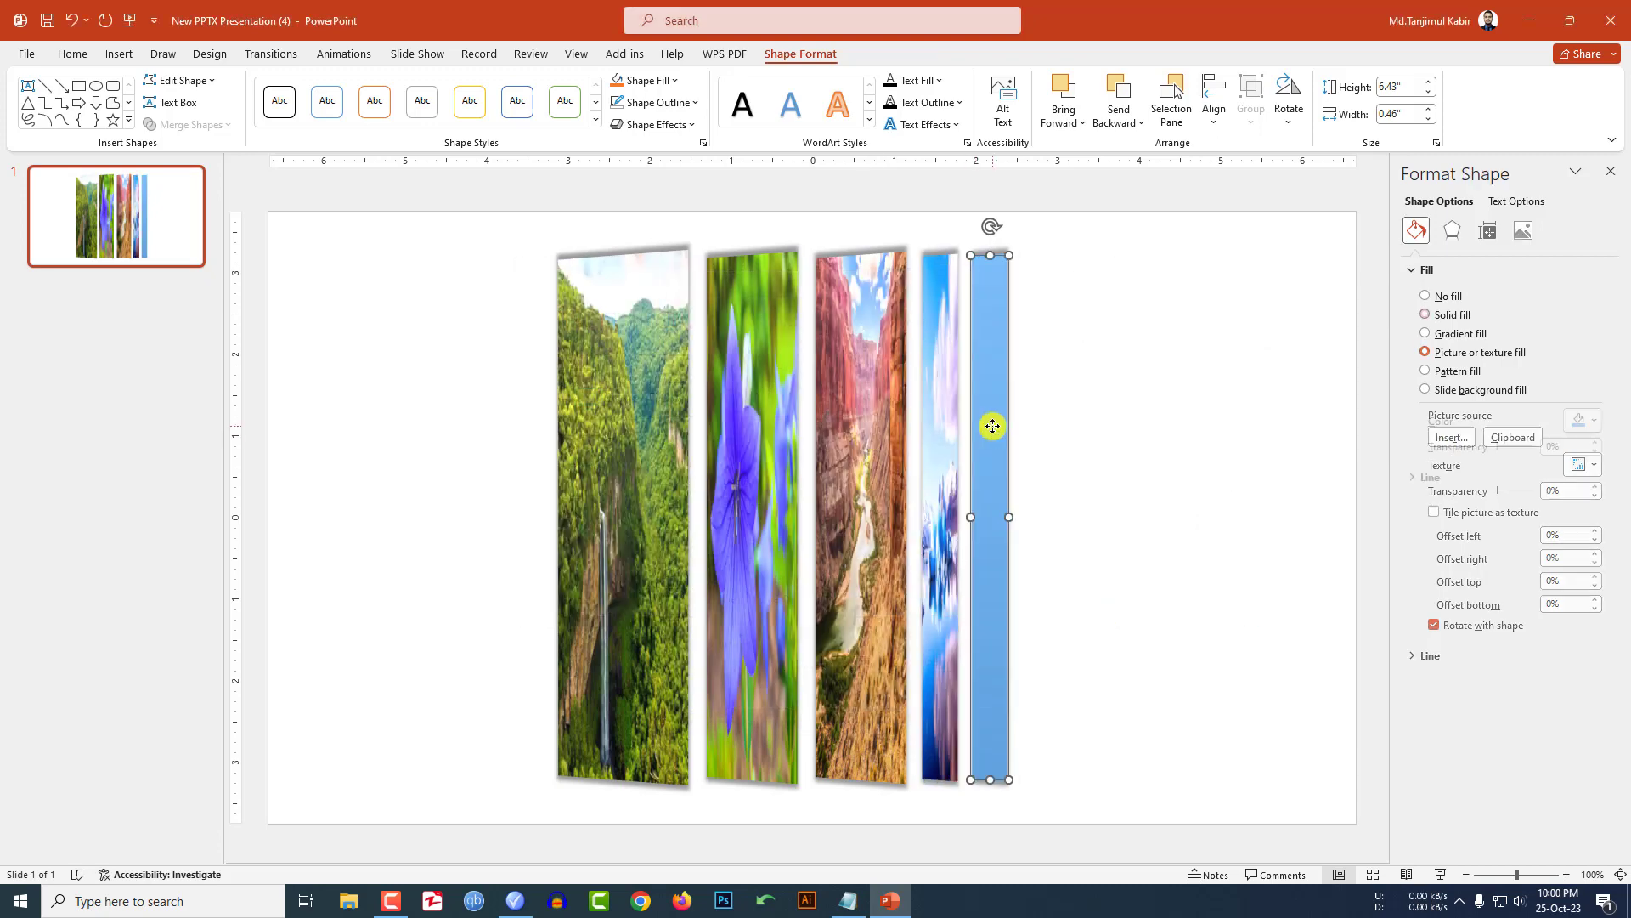
pyautogui.click(1431, 354)
pyautogui.click(1453, 437)
pyautogui.click(782, 412)
pyautogui.doubleClick(1160, 450)
pyautogui.click(1164, 457)
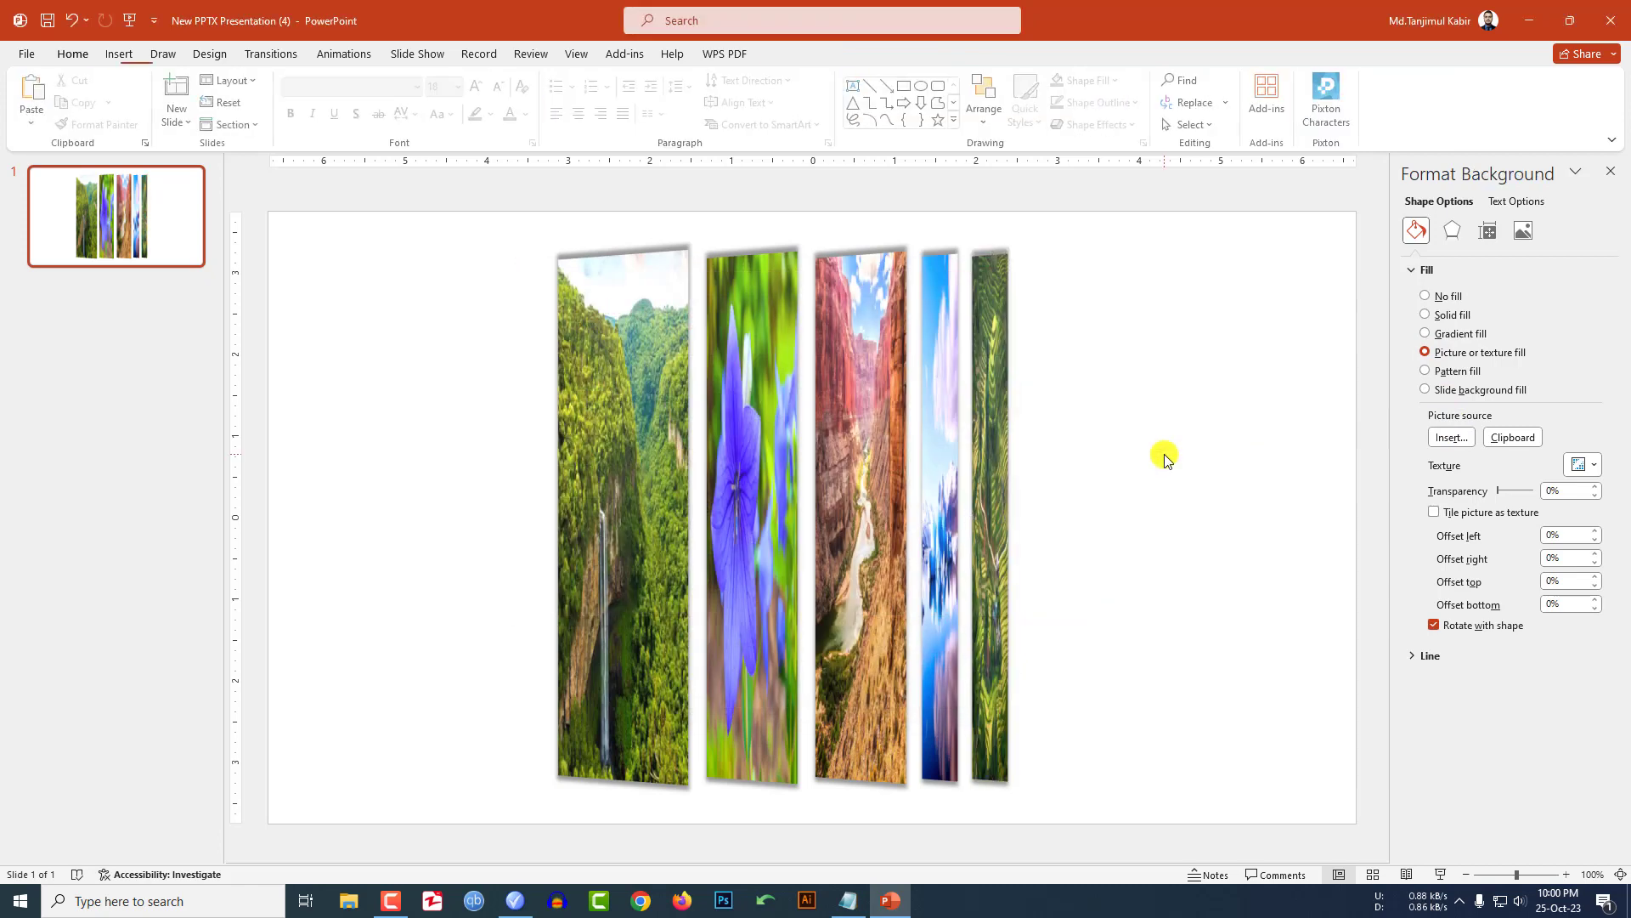
# - Crop the waterfall and flower photos to Fill so they fit their strips proportionally
pyautogui.click(640, 465)
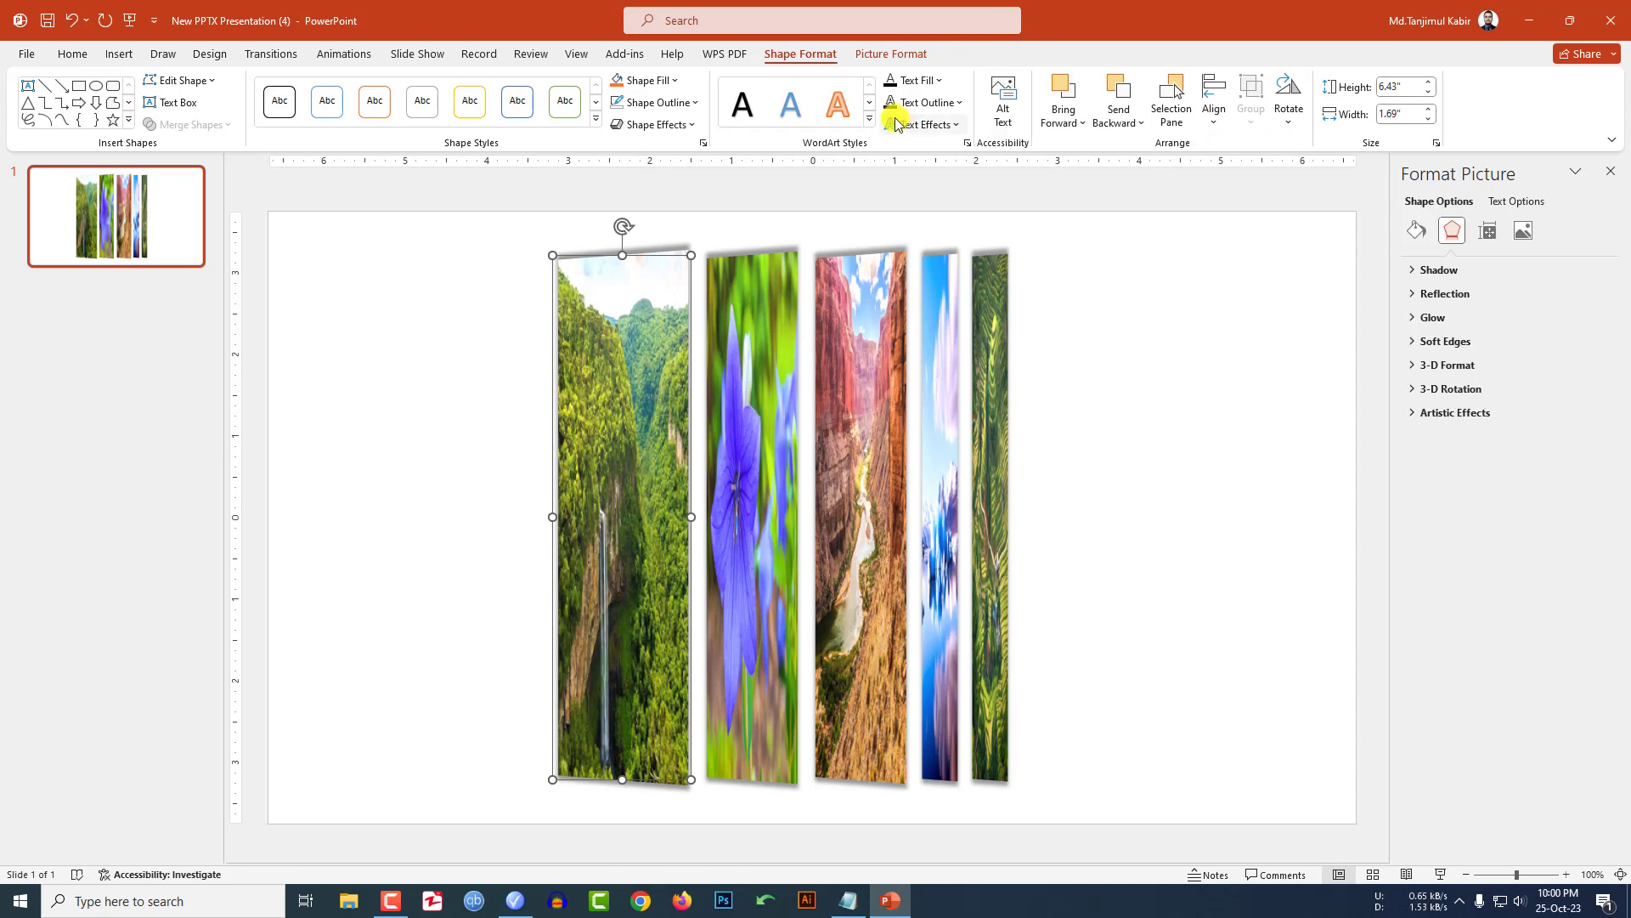
pyautogui.click(900, 58)
pyautogui.click(1434, 123)
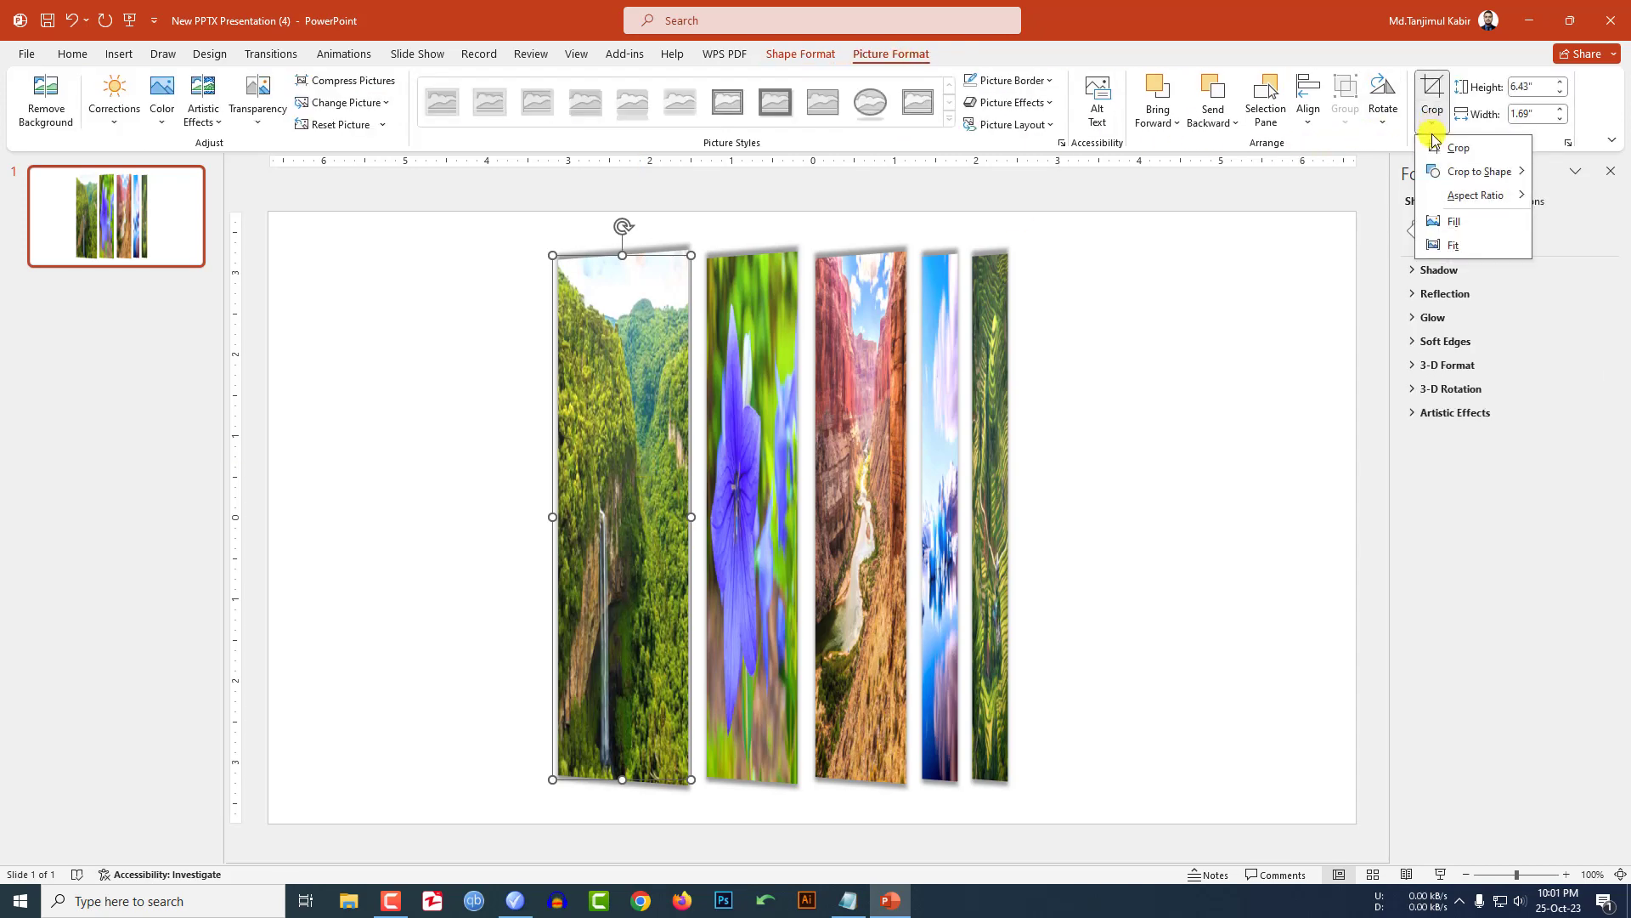
pyautogui.click(1451, 221)
pyautogui.click(757, 484)
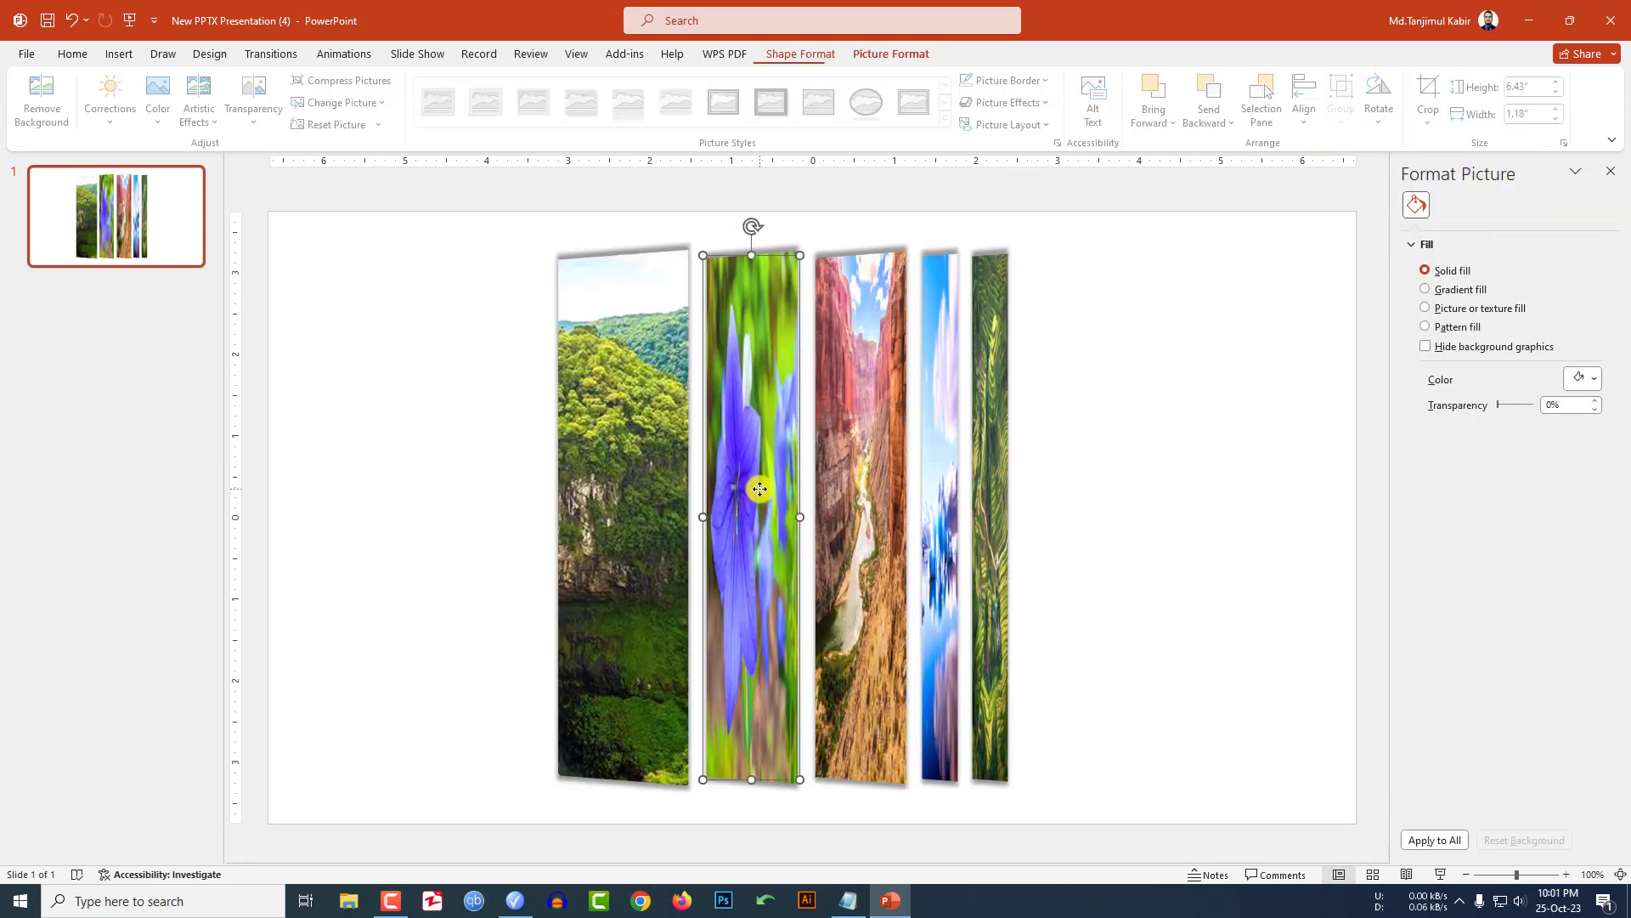
pyautogui.click(1433, 130)
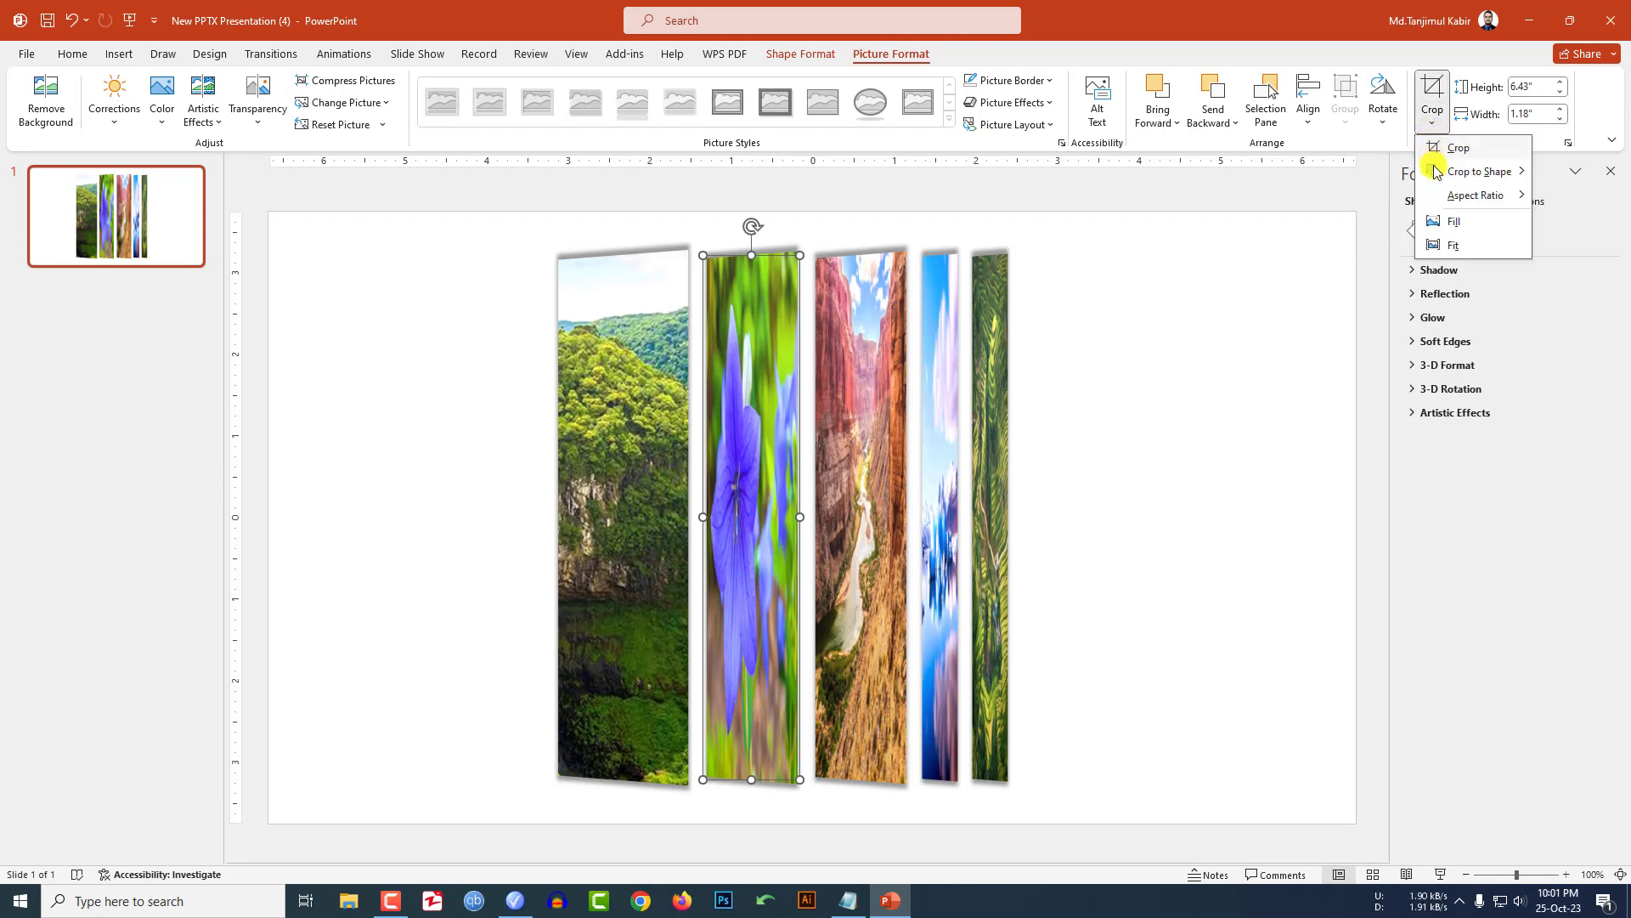
pyautogui.click(1448, 222)
pyautogui.click(960, 508)
# - Crop the canyon photo to Fill and shift it left inside its strip
pyautogui.click(862, 455)
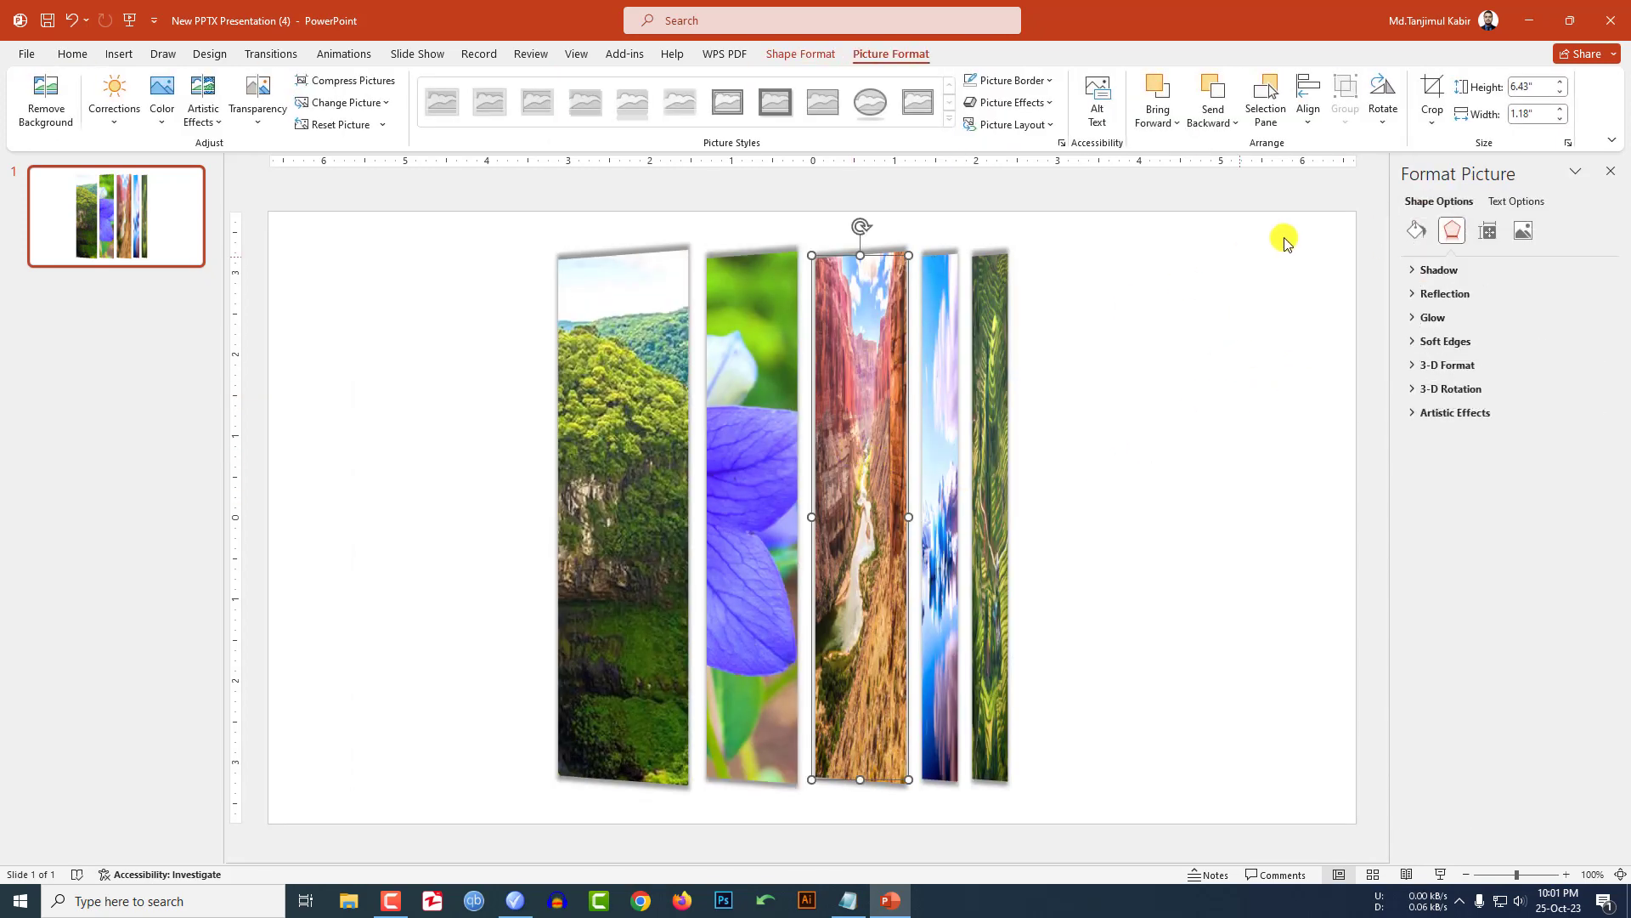
pyautogui.click(1432, 126)
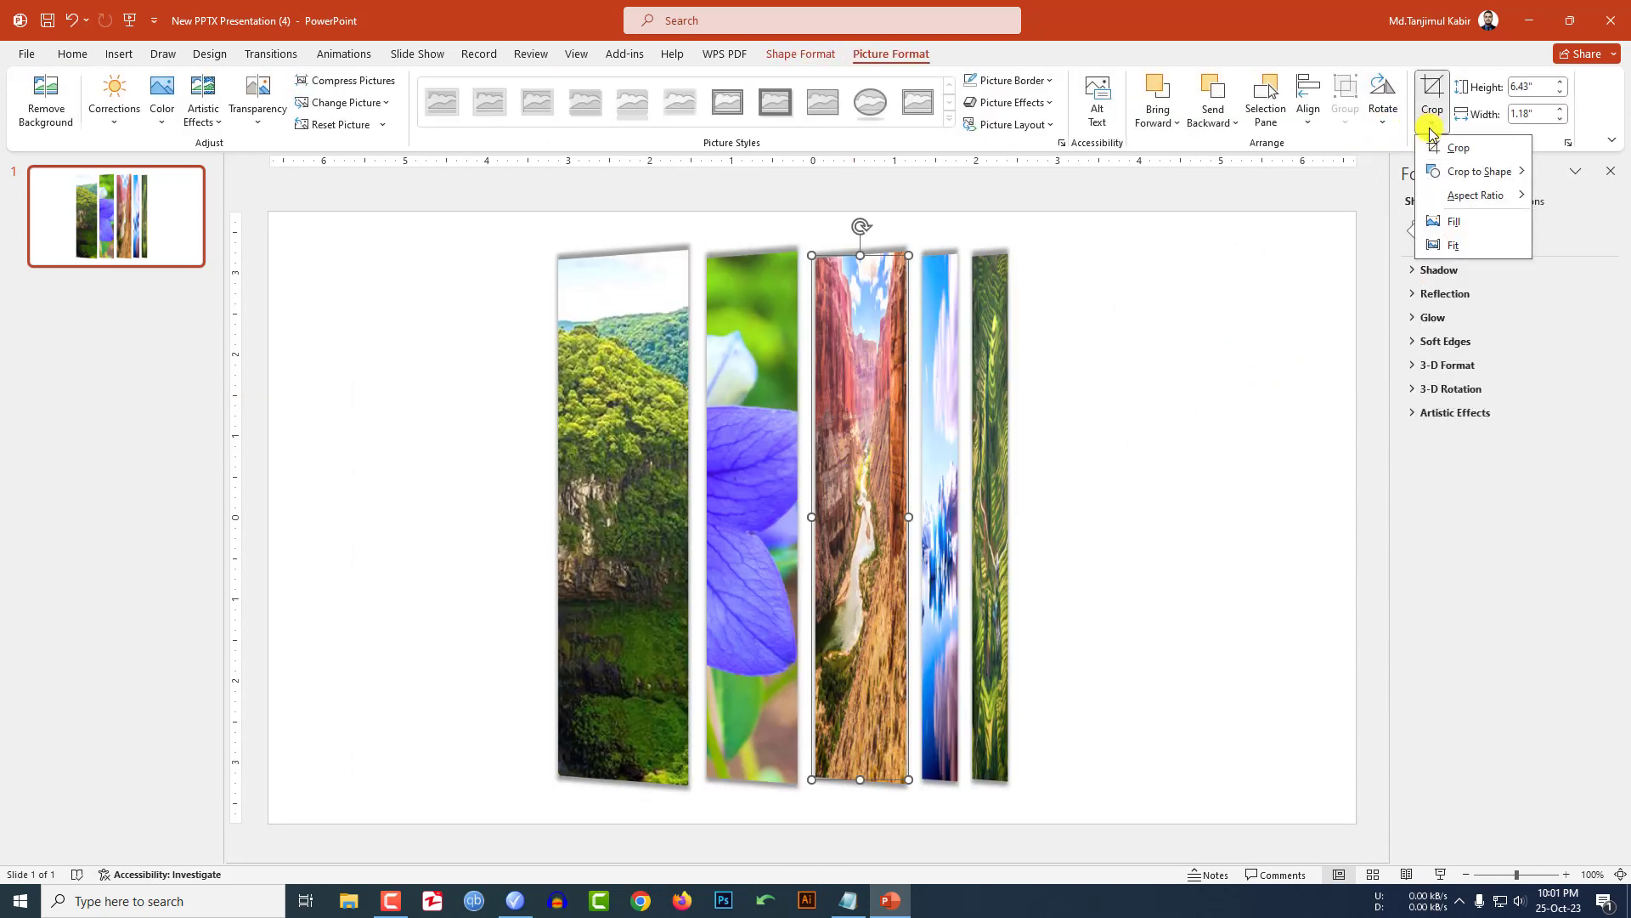
pyautogui.click(1448, 222)
pyautogui.moveTo(869, 468); pyautogui.dragTo(828, 399)
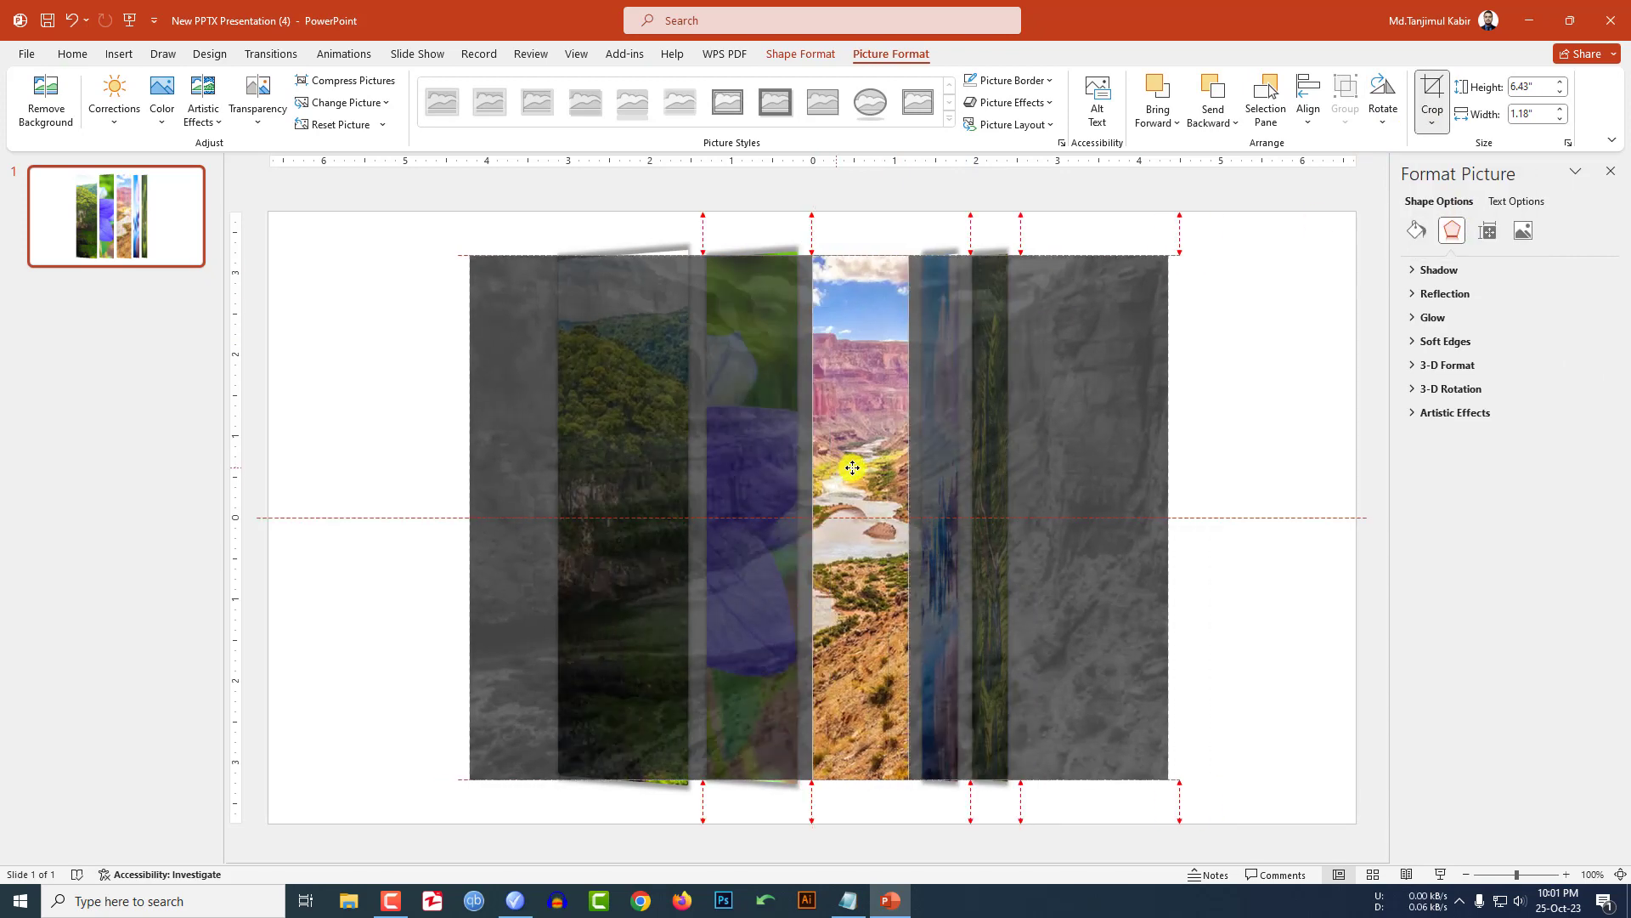
pyautogui.click(1226, 437)
# - Crop the icy blue and rice-terrace photos to Fill their narrow strips
pyautogui.click(943, 493)
pyautogui.click(1433, 126)
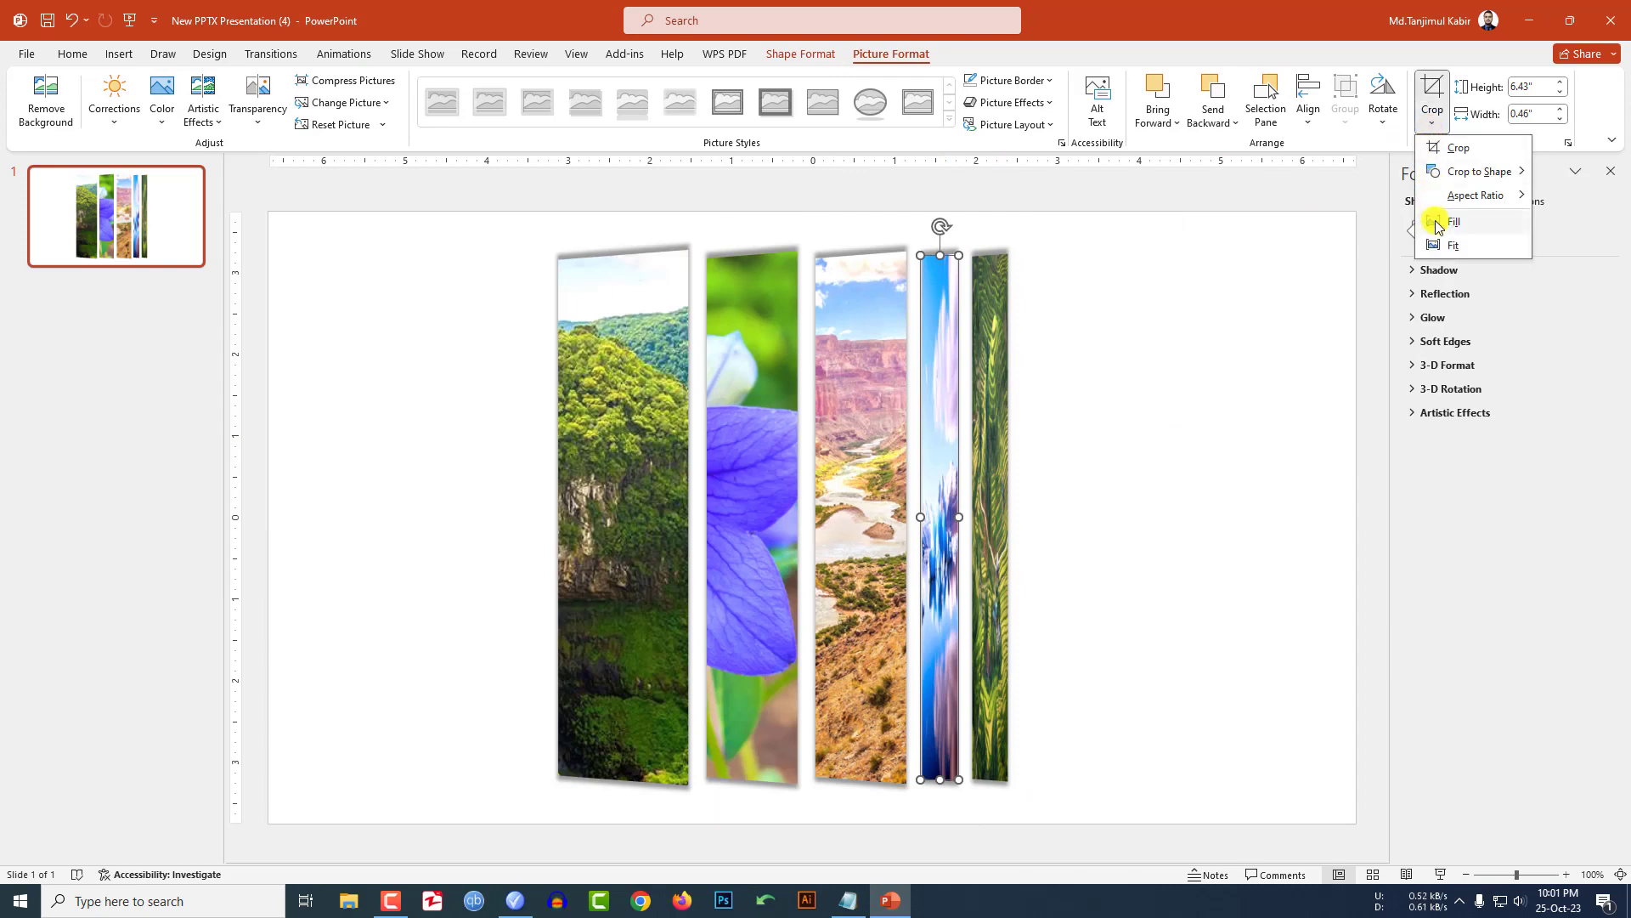
pyautogui.click(1446, 222)
pyautogui.click(990, 510)
pyautogui.click(1432, 127)
pyautogui.click(1446, 218)
pyautogui.click(1141, 227)
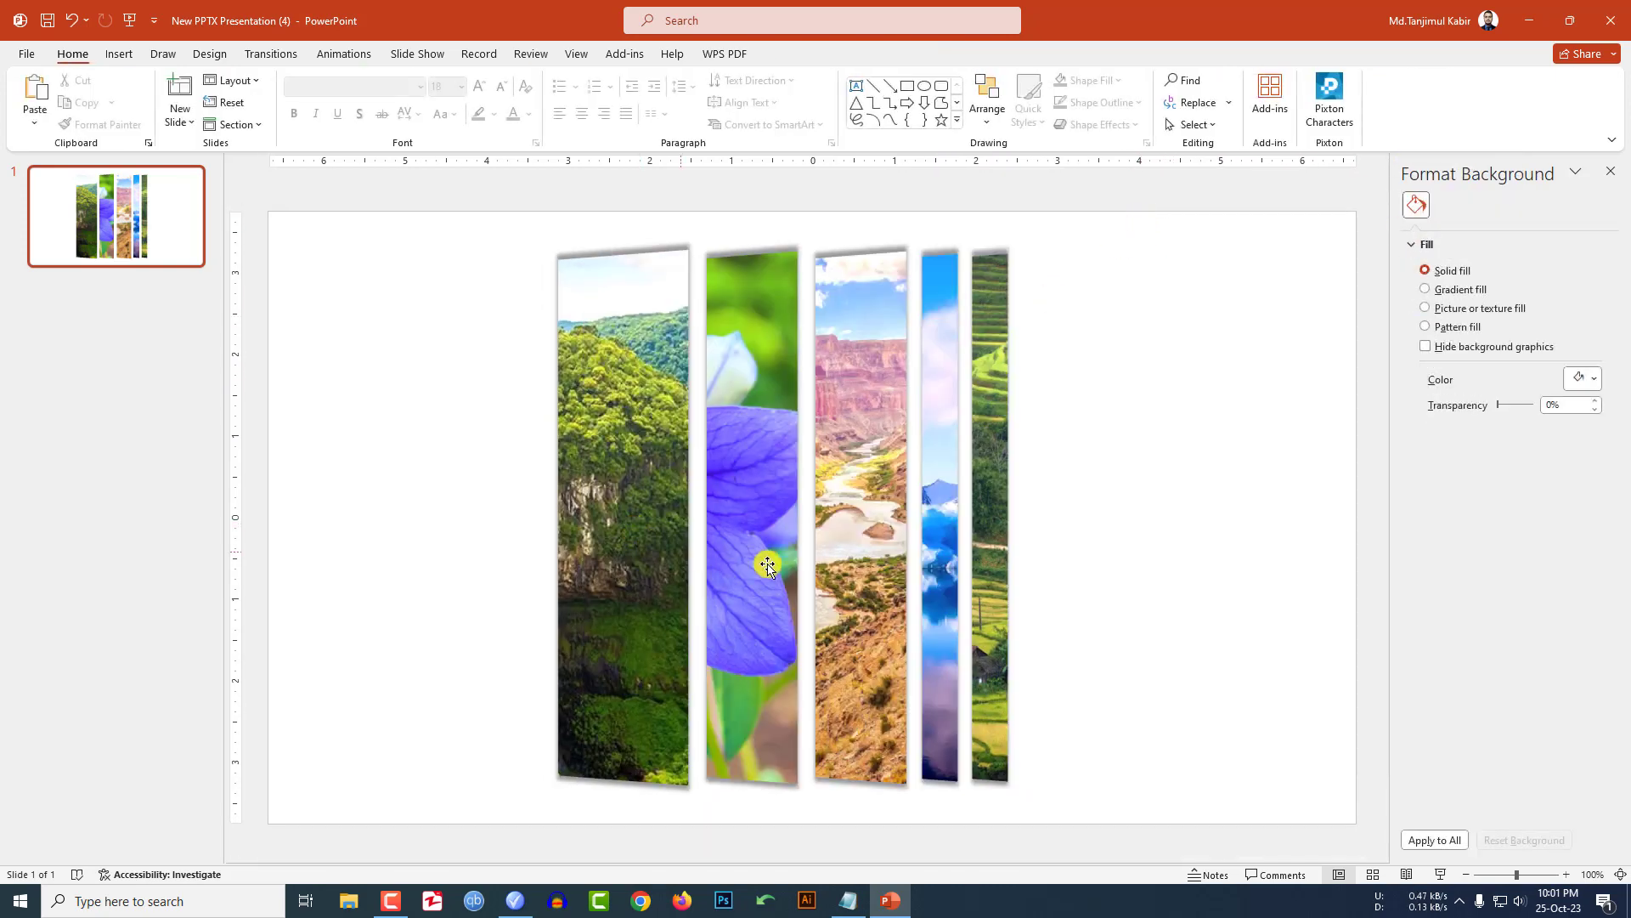
# - Duplicate slide 1 and shift the four left photo strips toward the left edge
pyautogui.rightClick(100, 225)
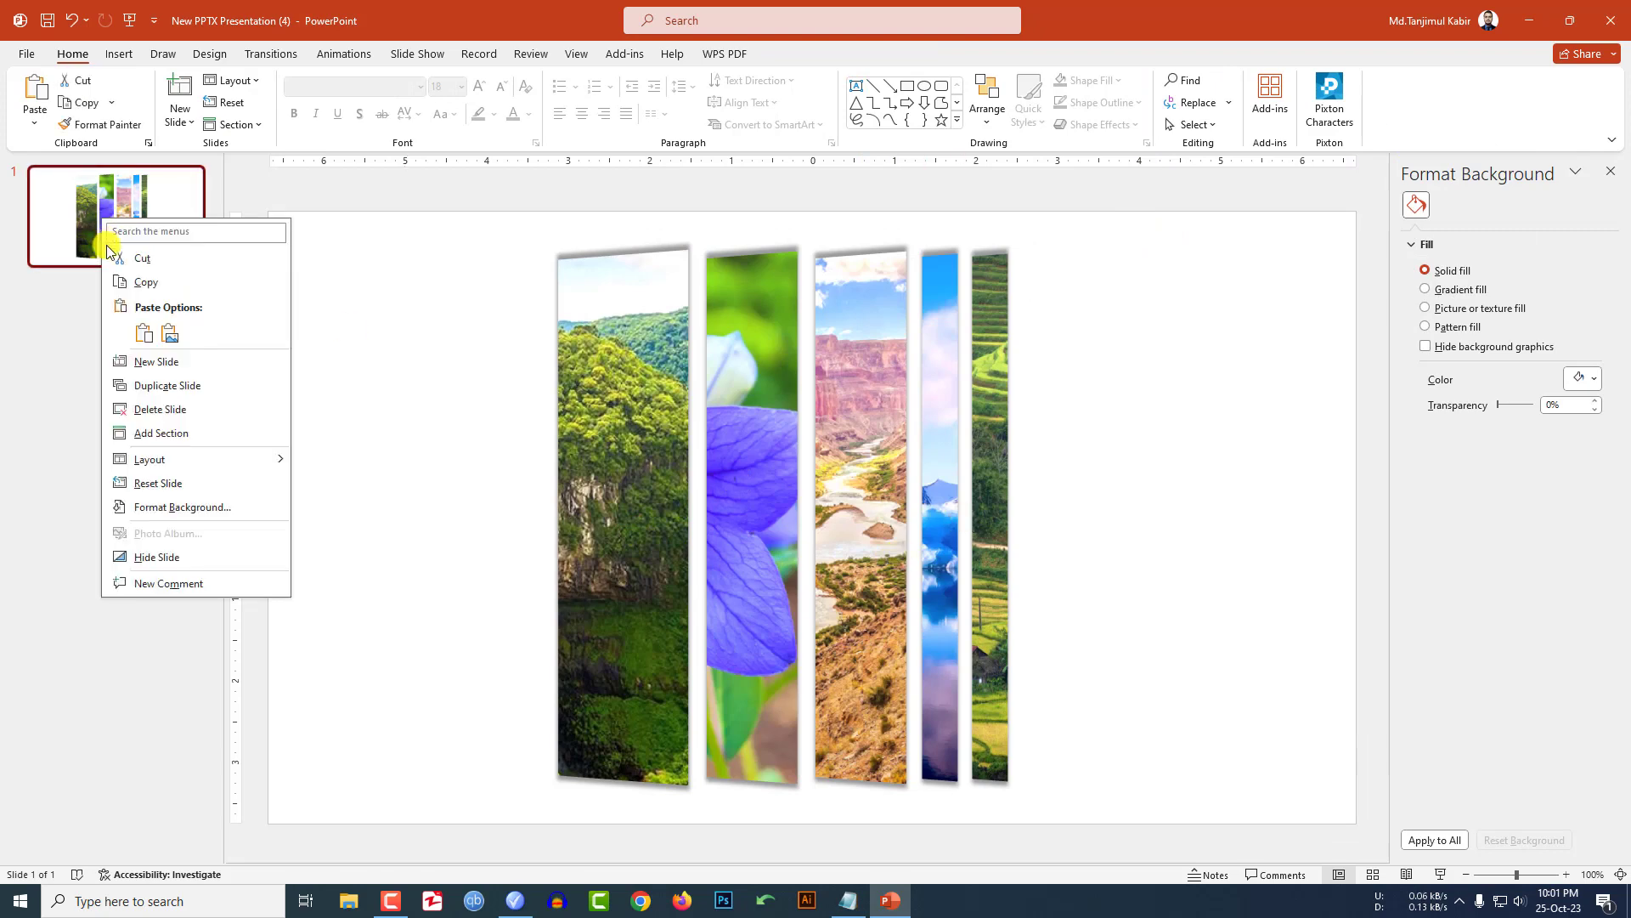
pyautogui.click(157, 383)
pyautogui.moveTo(421, 211); pyautogui.dragTo(964, 785)
pyautogui.moveTo(945, 663); pyautogui.dragTo(715, 666)
# - Widen the rice-terrace strip across the right side and crop its photo to Fill
pyautogui.click(980, 531)
pyautogui.moveTo(963, 519); pyautogui.dragTo(1334, 516)
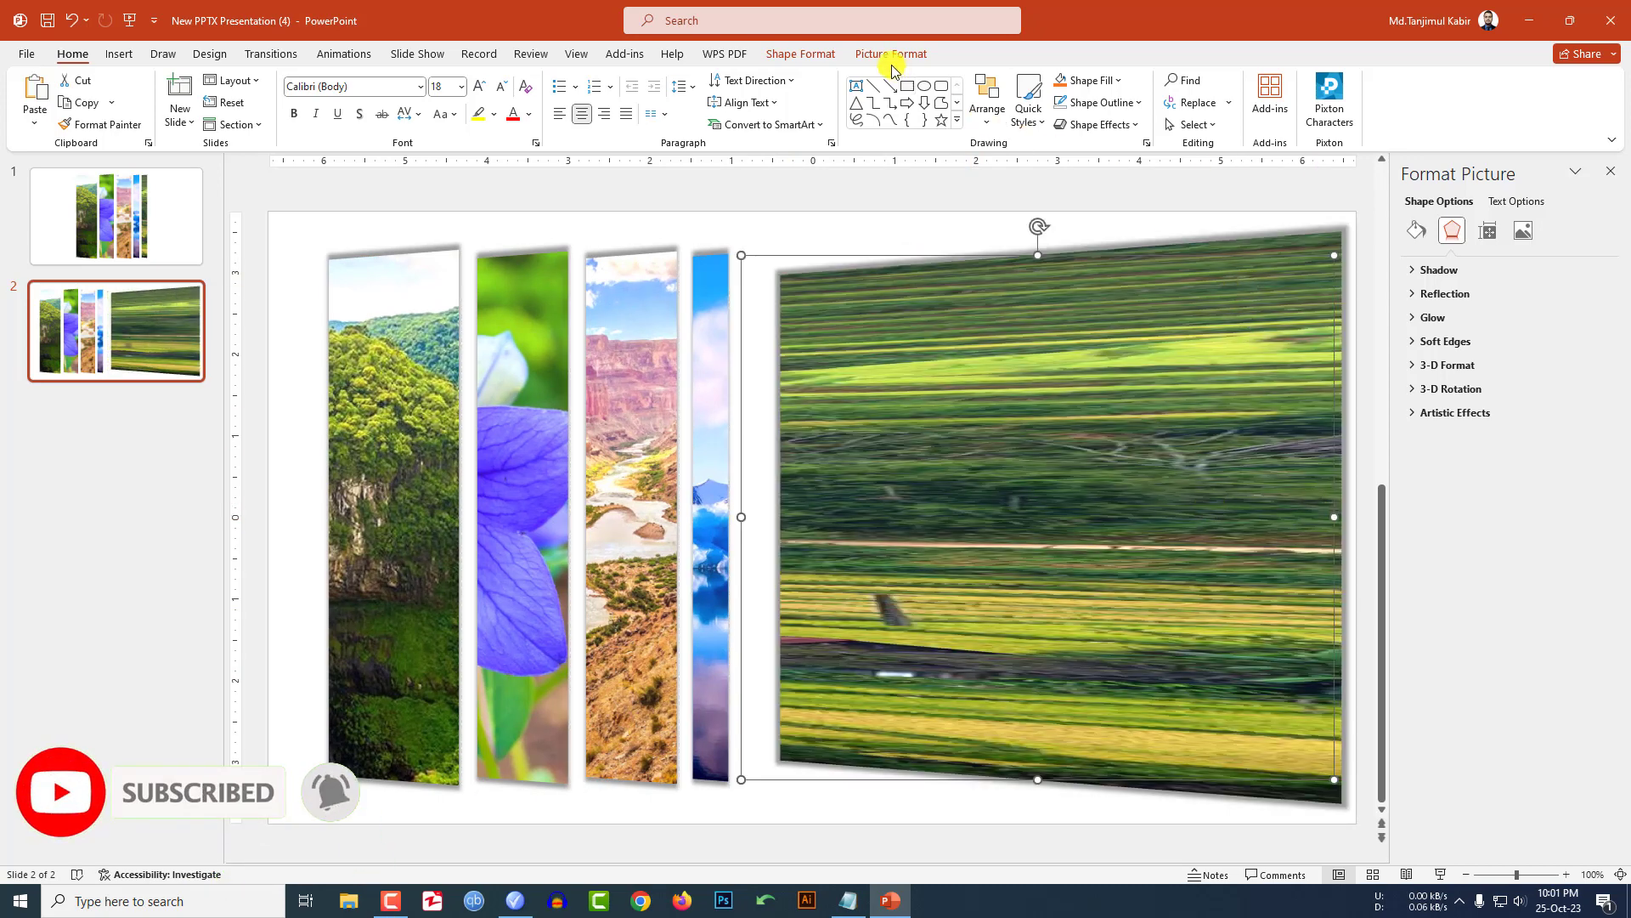
pyautogui.click(1433, 127)
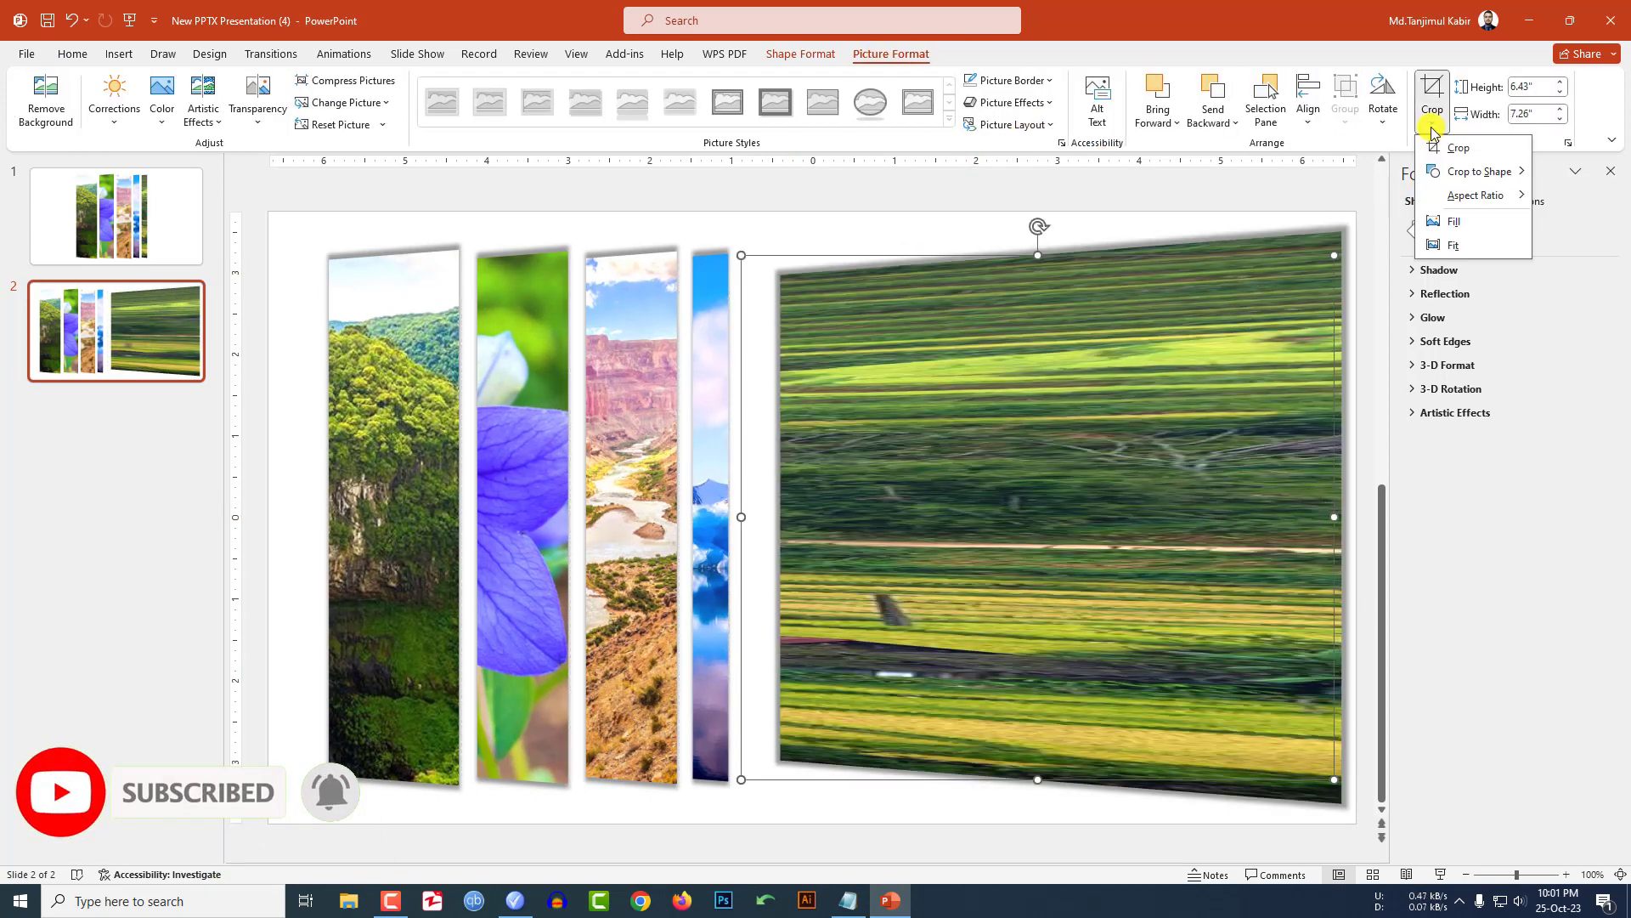
pyautogui.click(1445, 222)
pyautogui.click(1354, 181)
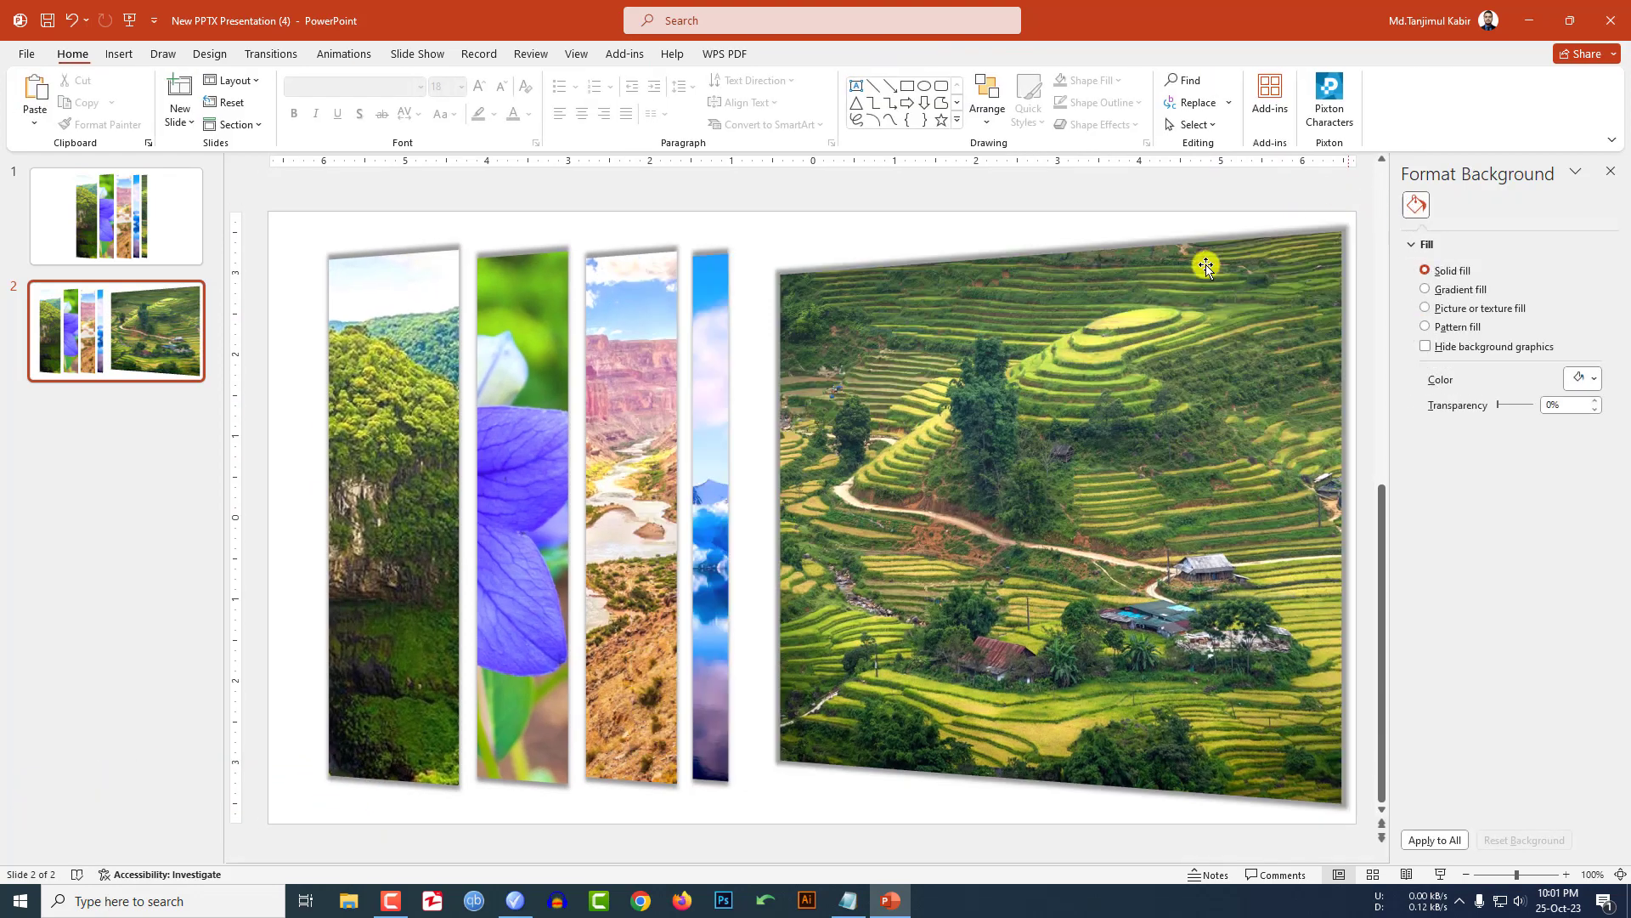
# - Duplicate slide 1 as slide 3 and move the green and blue strips to the right edge
pyautogui.rightClick(174, 213)
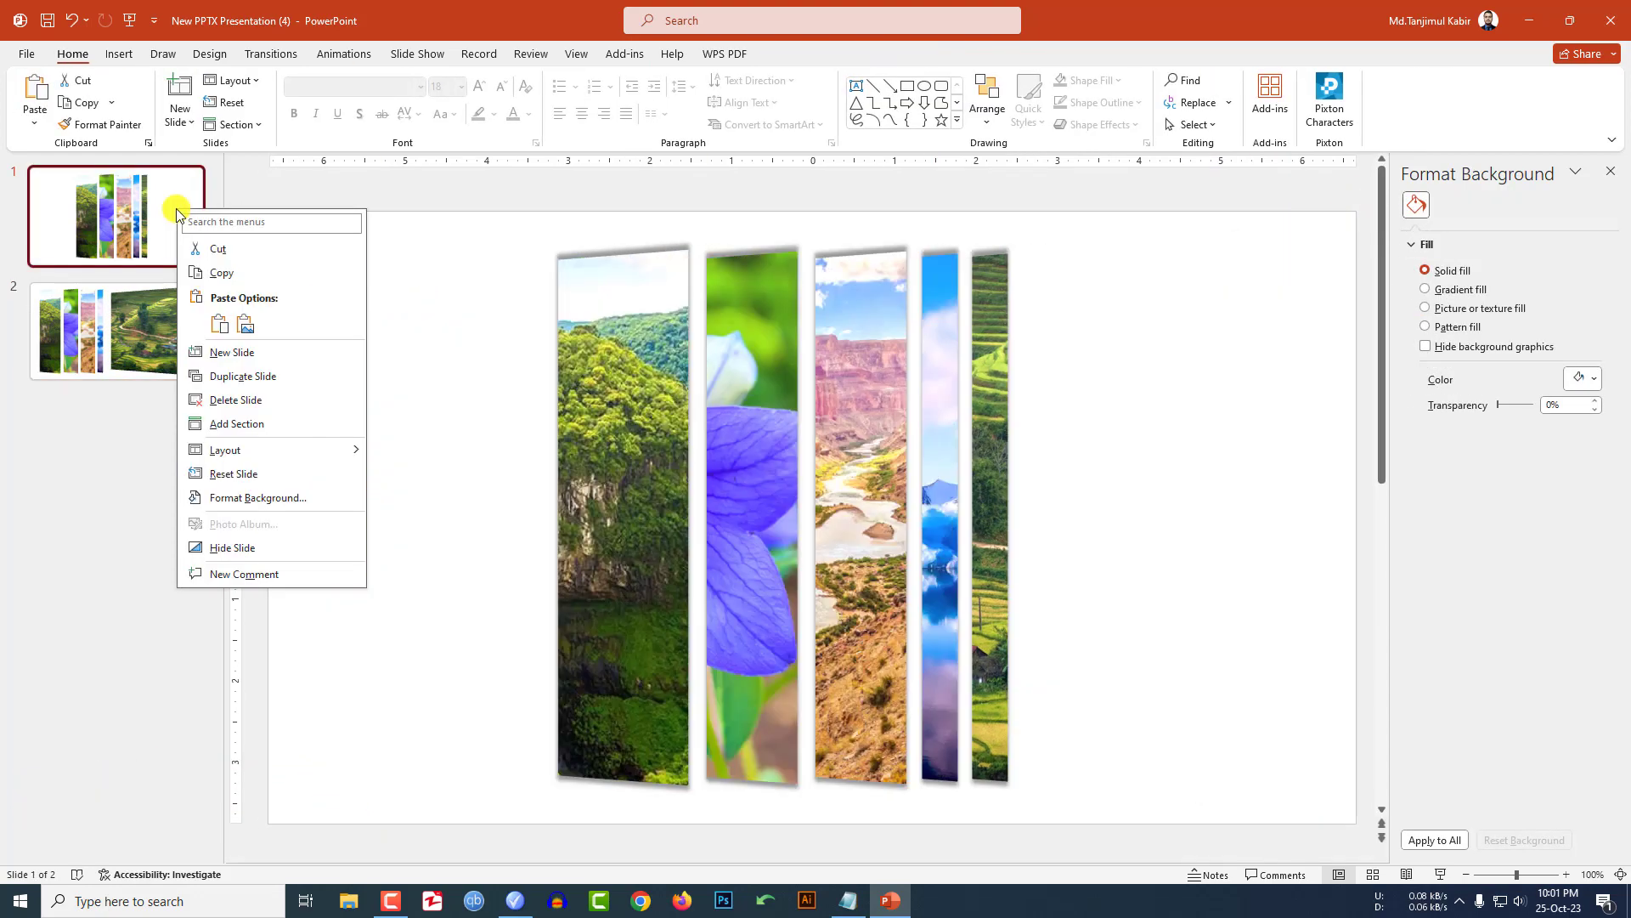
pyautogui.click(238, 375)
pyautogui.moveTo(119, 331); pyautogui.dragTo(124, 523)
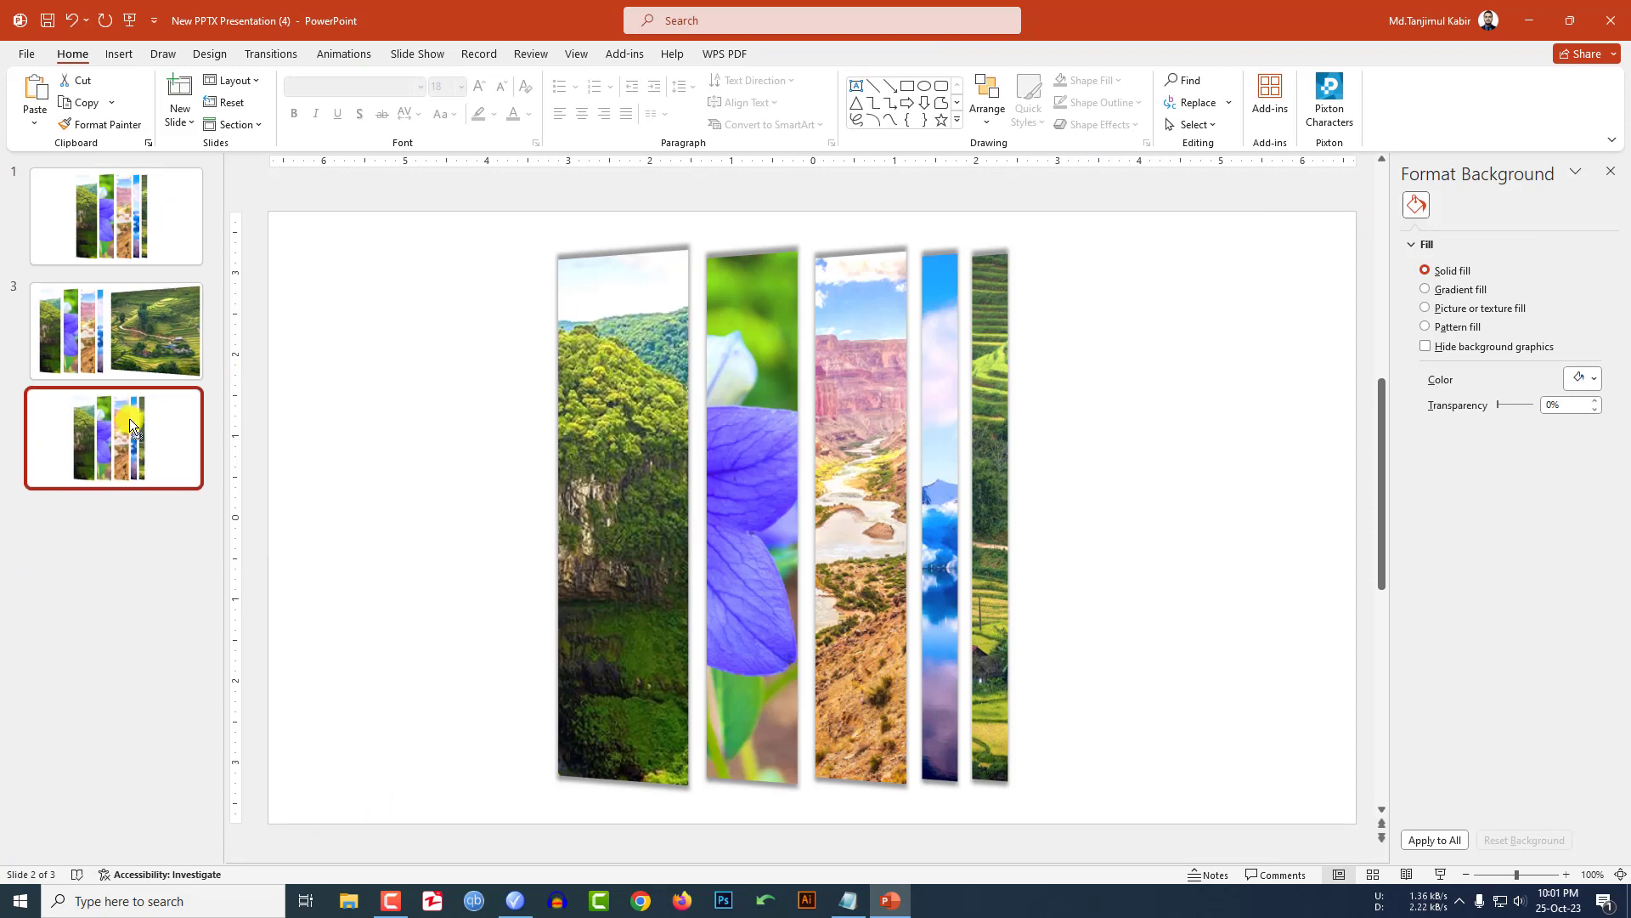
pyautogui.moveTo(972, 502); pyautogui.dragTo(1324, 496)
pyautogui.moveTo(948, 487); pyautogui.dragTo(1277, 476)
# - Stretch the iceberg strip leftward into a wide panel and push the three left strips further left
pyautogui.click(857, 487)
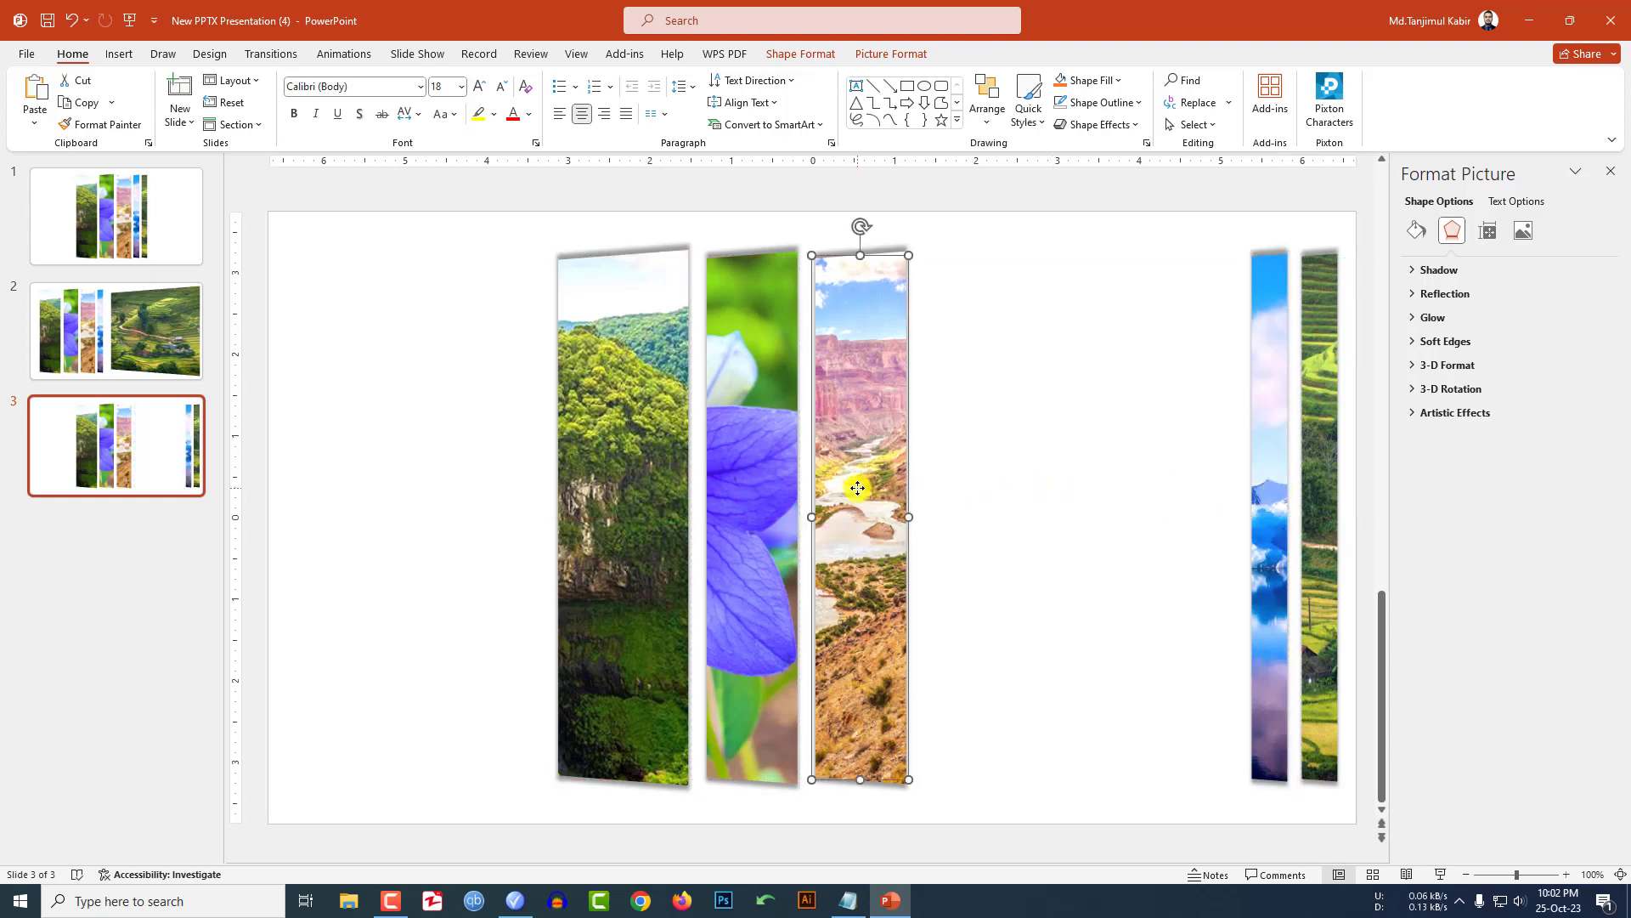
pyautogui.click(1244, 307)
pyautogui.moveTo(1252, 517); pyautogui.dragTo(921, 523)
pyautogui.keyDown('shift'); pyautogui.click(798, 510); pyautogui.keyUp('shift')
pyautogui.keyDown('shift'); pyautogui.click(809, 517); pyautogui.keyUp('shift')
pyautogui.moveTo(656, 531); pyautogui.dragTo(393, 531)
pyautogui.click(931, 523)
pyautogui.click(924, 518)
pyautogui.moveTo(917, 513); pyautogui.dragTo(653, 516)
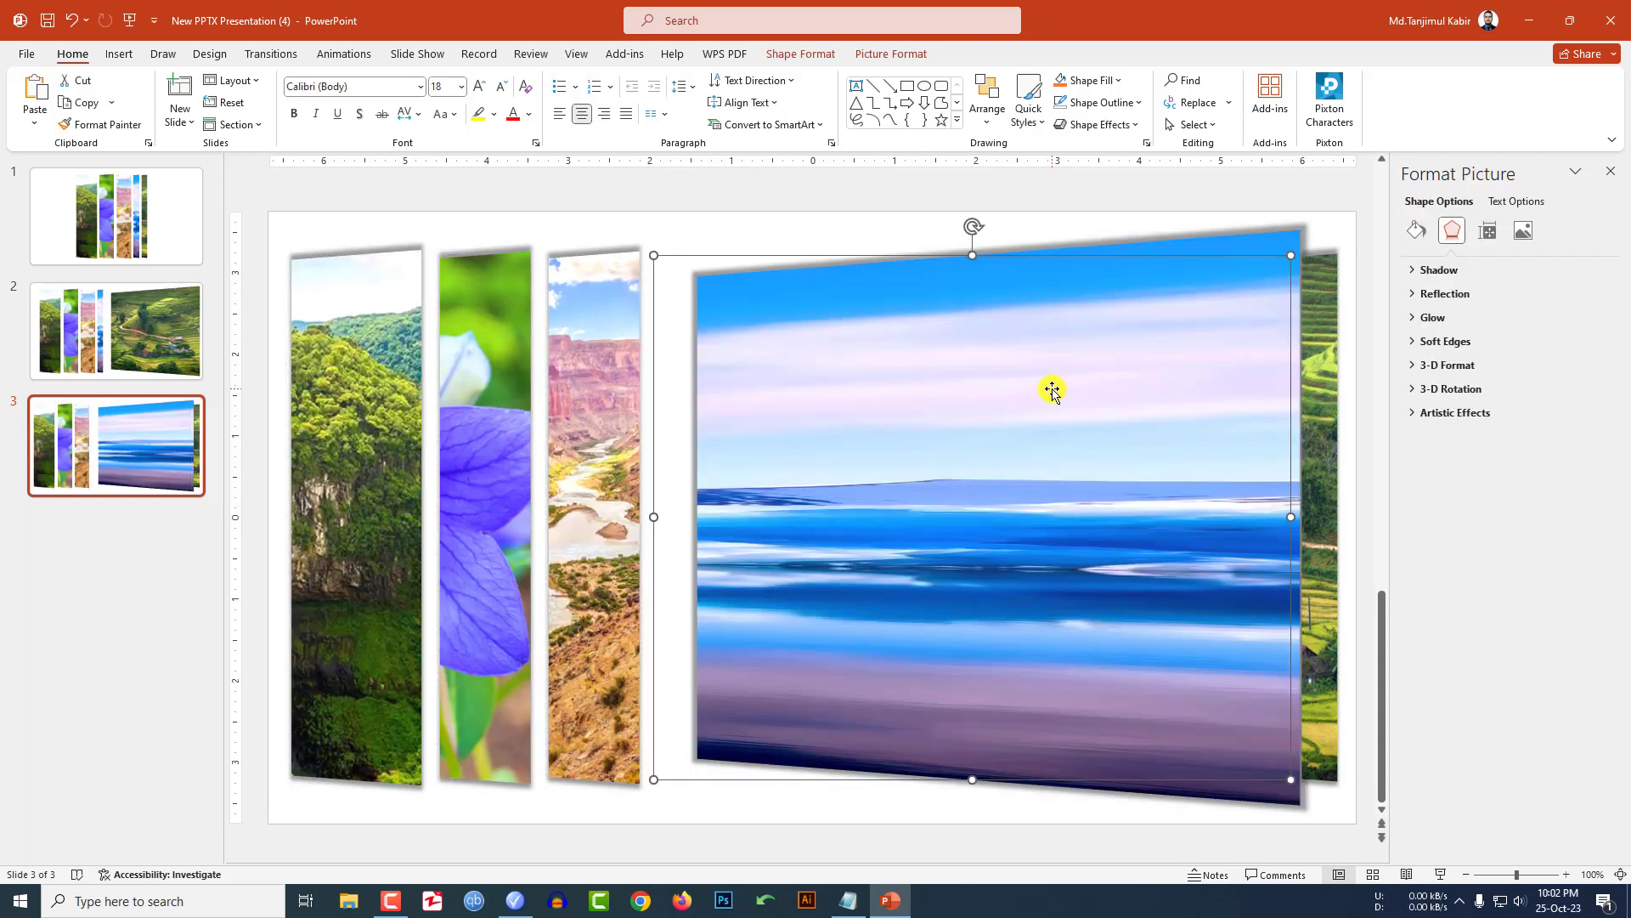
# - Crop the iceberg photo to Fill, widen it rightward, and re-apply Fill
pyautogui.click(905, 51)
pyautogui.click(1432, 119)
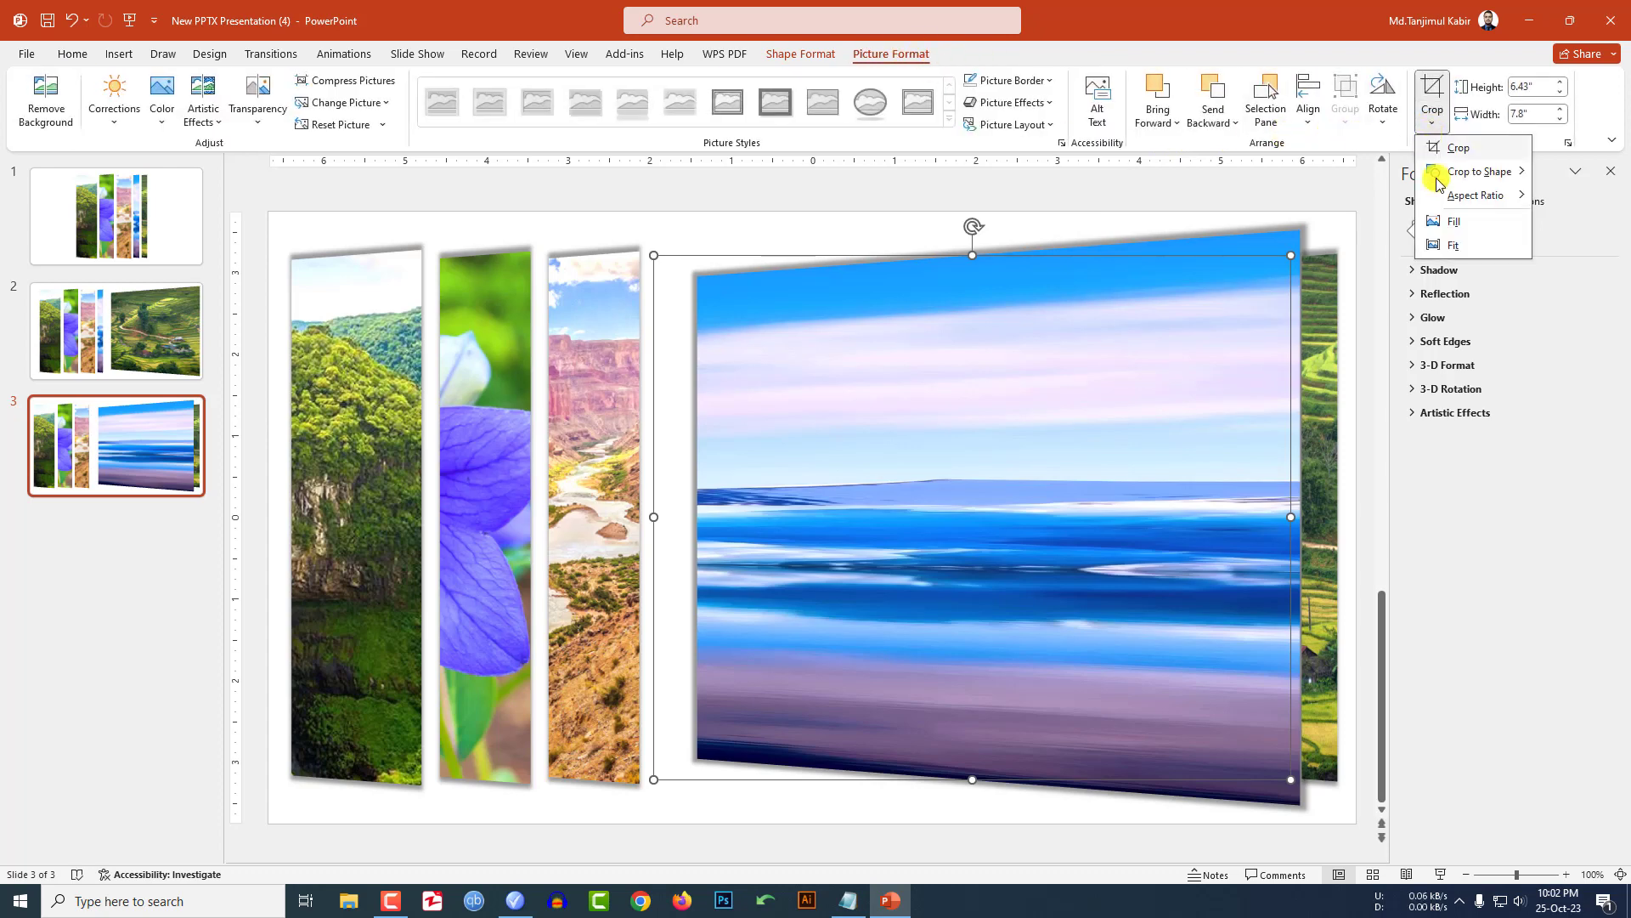
pyautogui.click(1456, 228)
pyautogui.click(1143, 196)
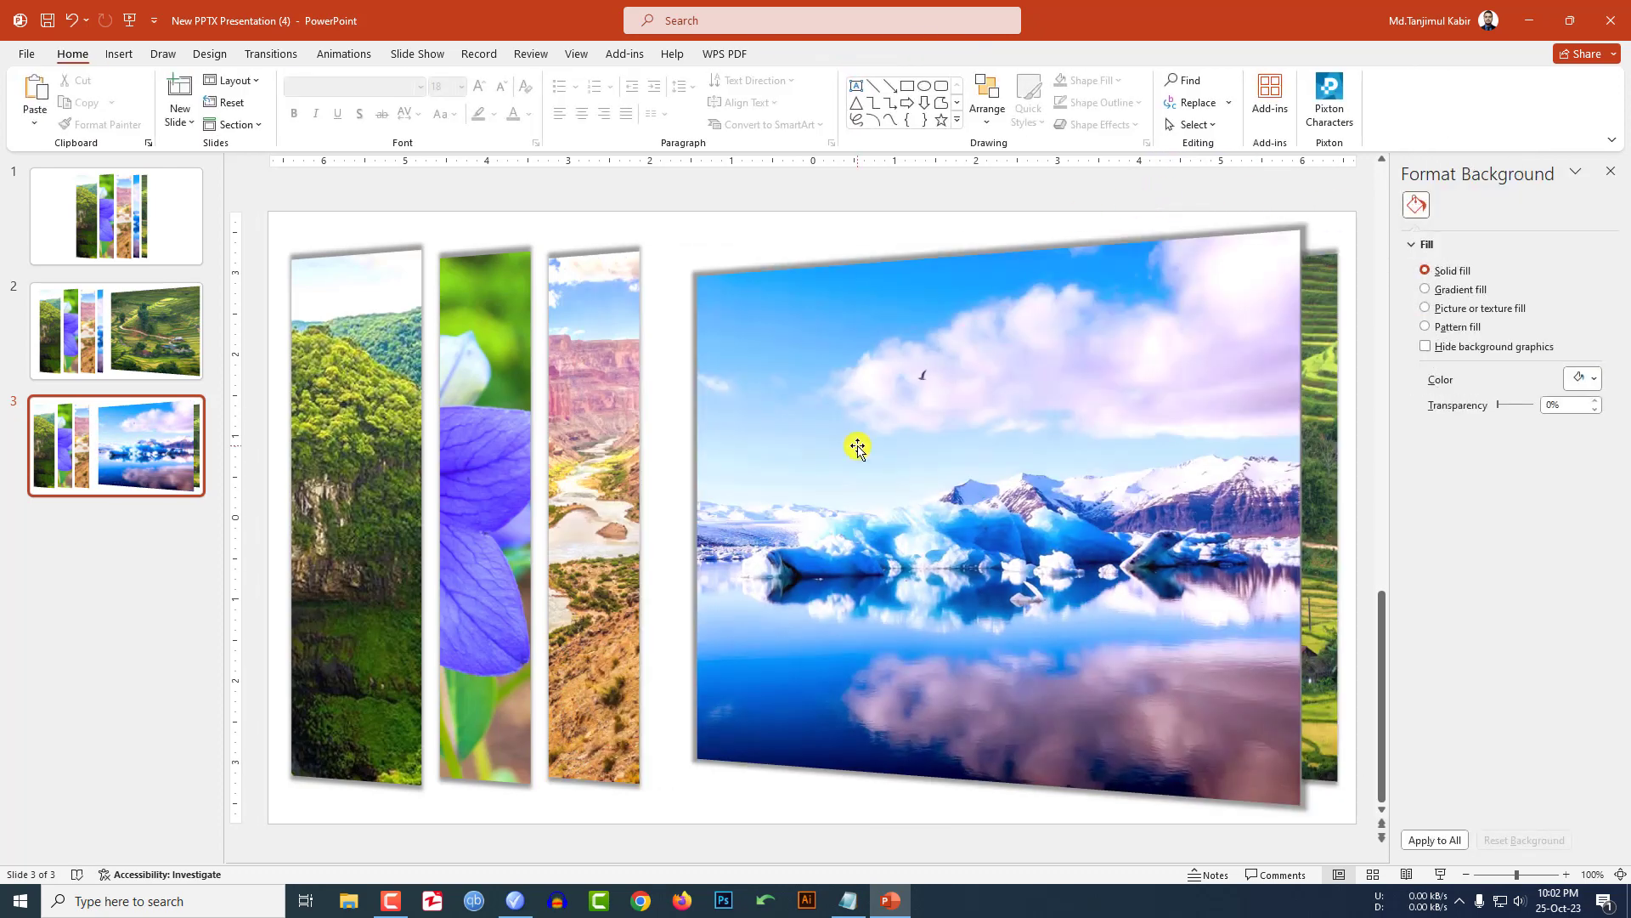
pyautogui.click(1118, 390)
pyautogui.moveTo(1027, 526); pyautogui.dragTo(1277, 521)
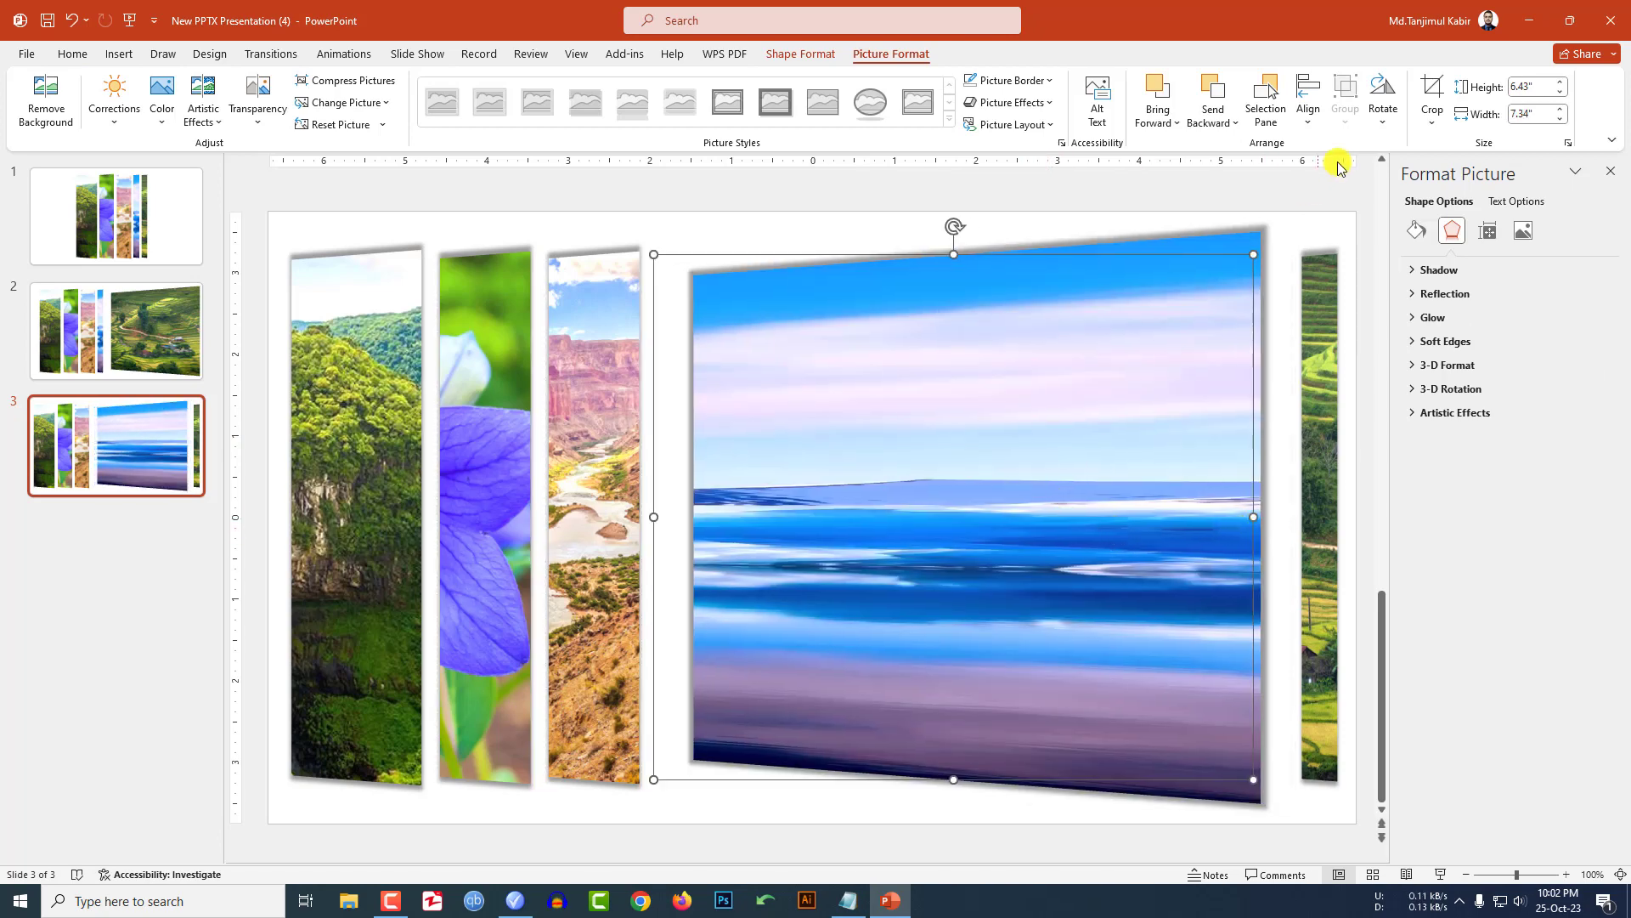
pyautogui.click(1429, 126)
pyautogui.click(1449, 226)
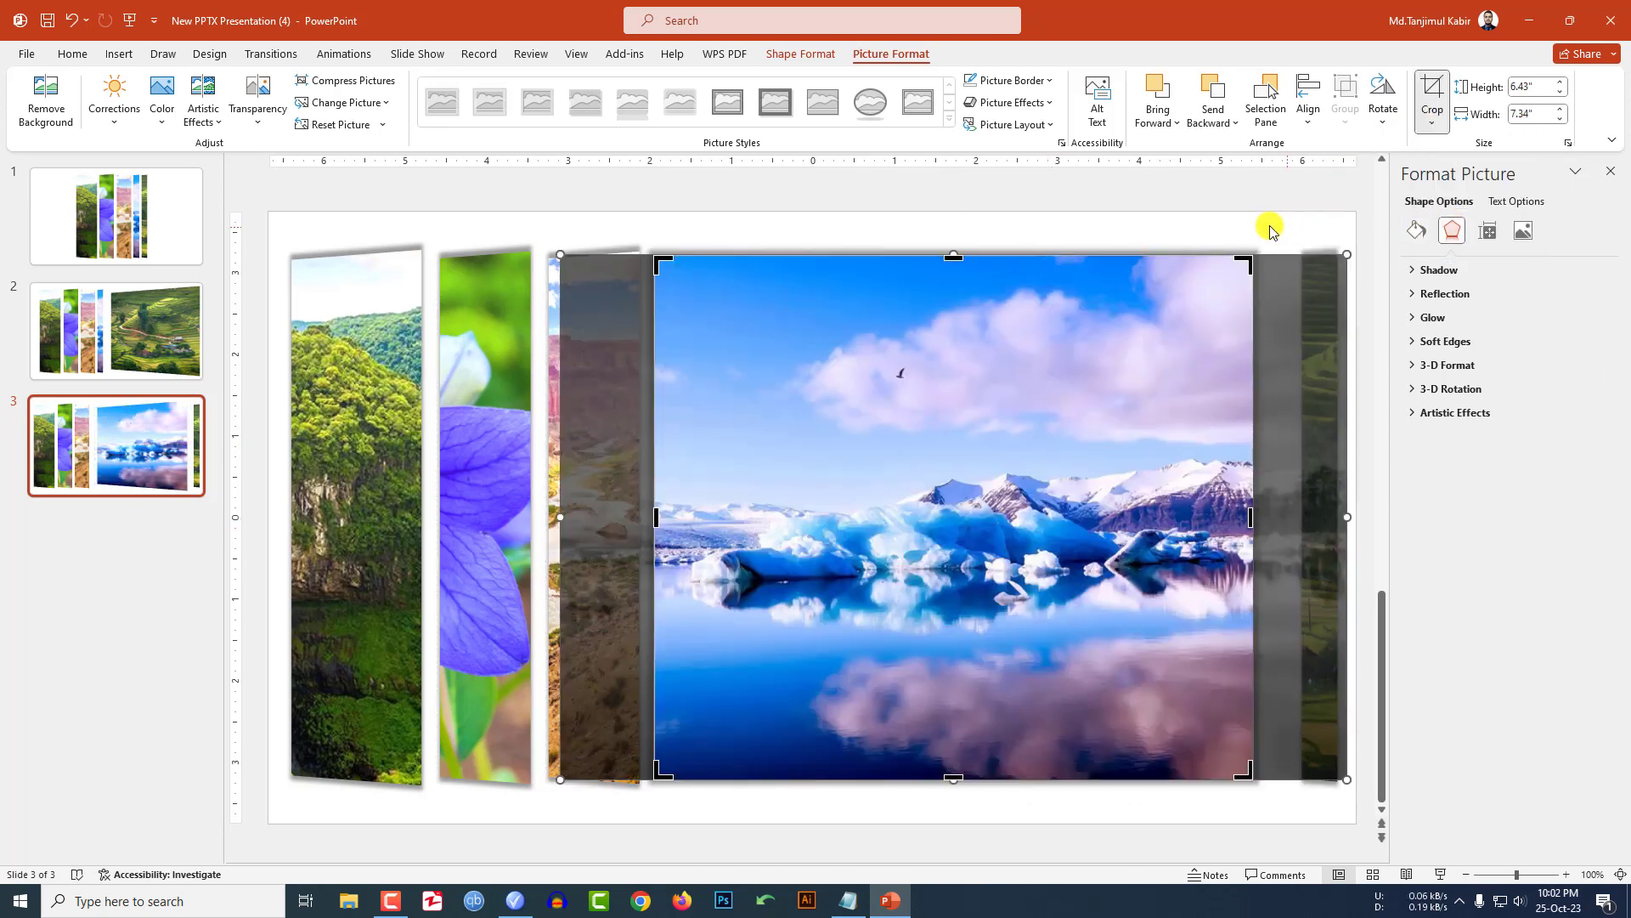
pyautogui.click(1251, 188)
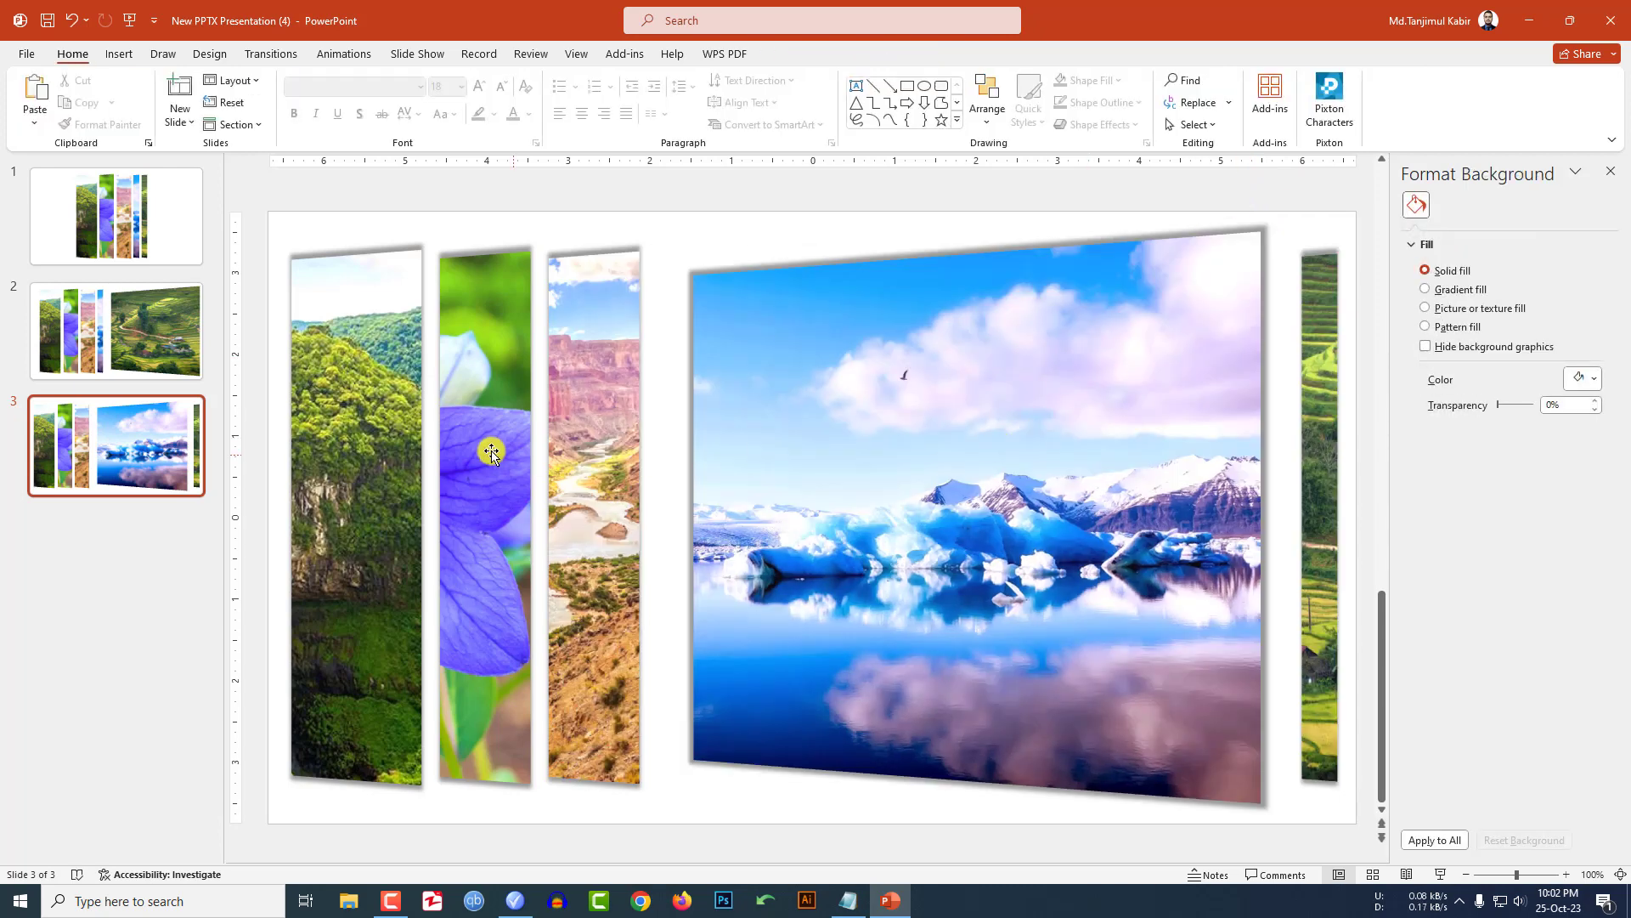
# - Duplicate slide 1 and move the copy to the end as slide 4
pyautogui.click(145, 223)
pyautogui.rightClick(144, 222)
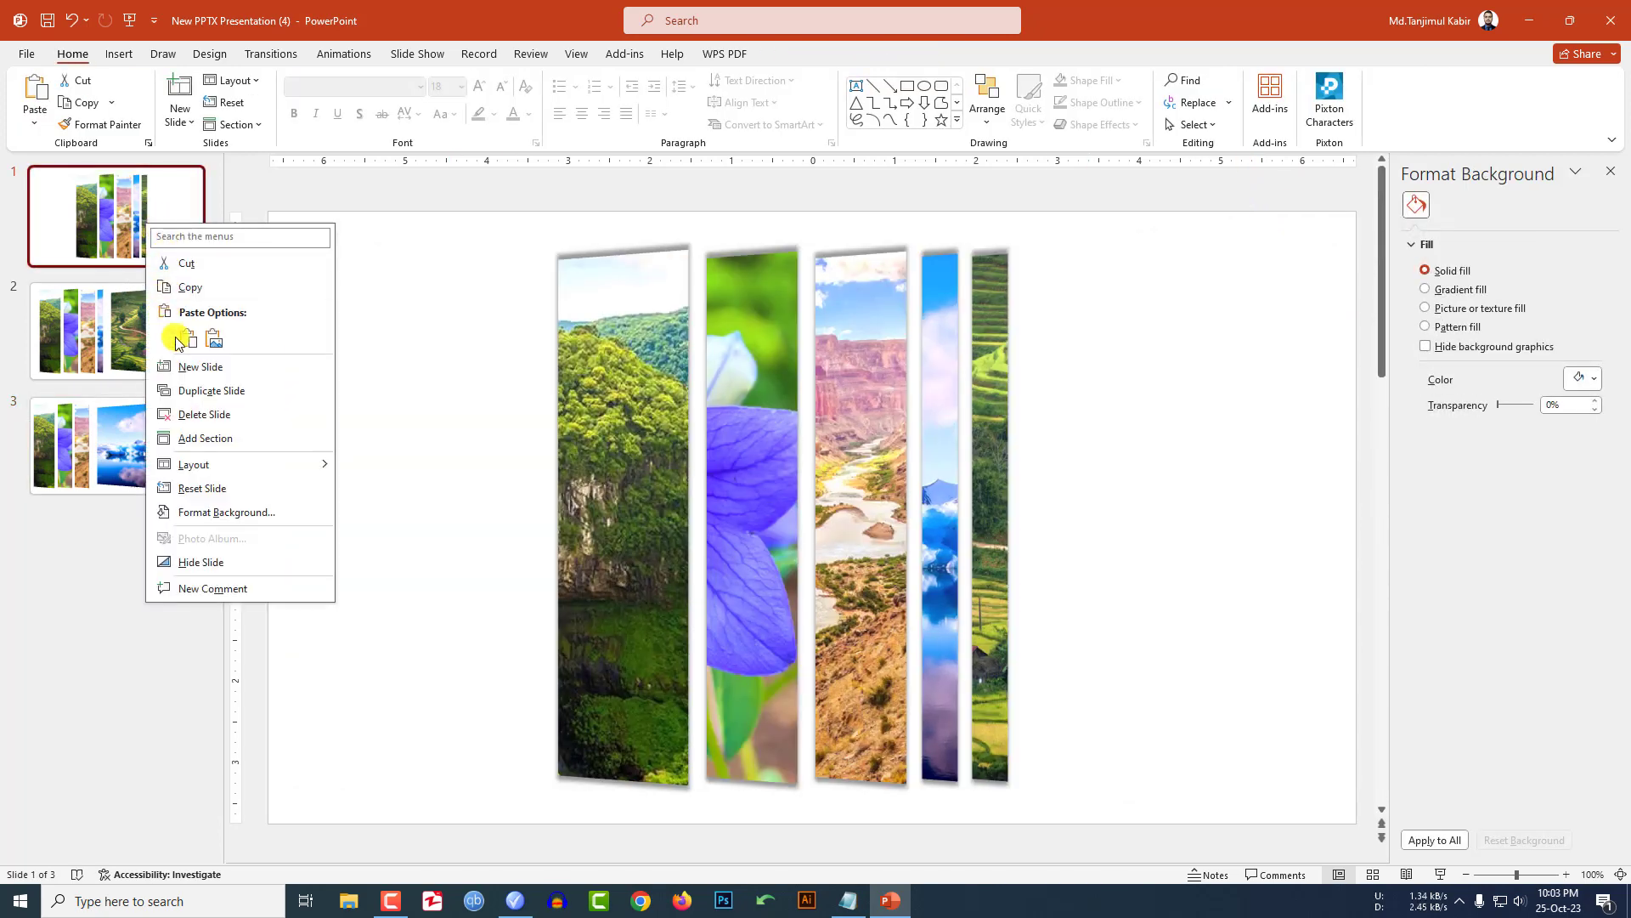
pyautogui.click(204, 390)
pyautogui.moveTo(134, 293); pyautogui.dragTo(134, 604)
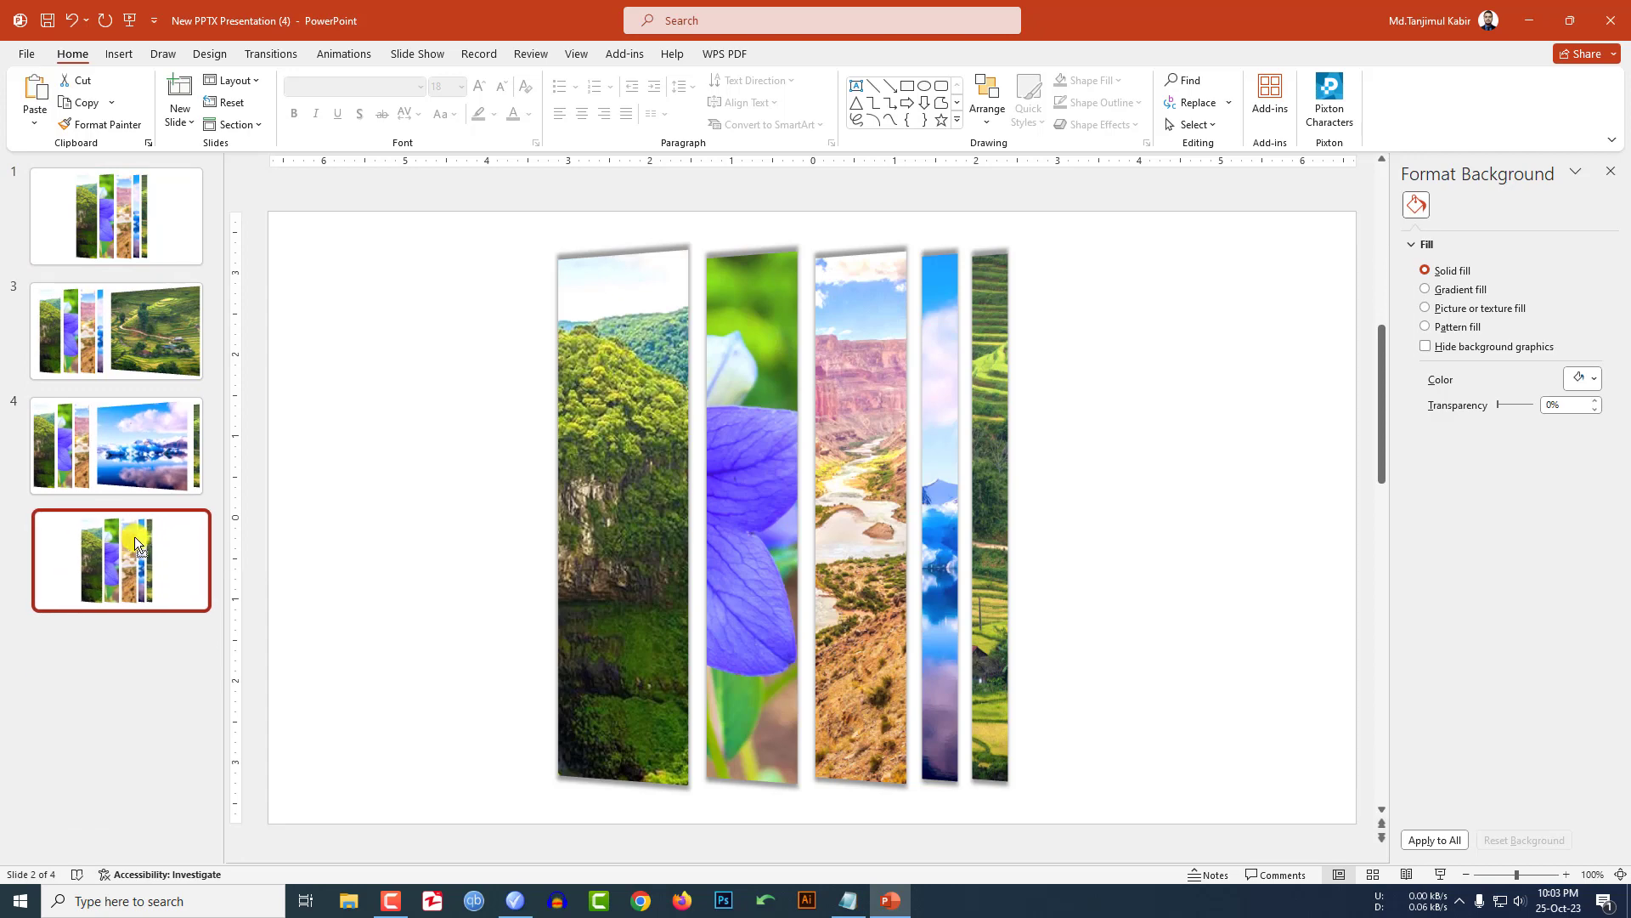
# - Move the iceberg and terrace strips right and the forest and flower strips left
pyautogui.click(940, 497)
pyautogui.keyDown('shift'); pyautogui.click(990, 501); pyautogui.keyUp('shift')
pyautogui.moveTo(940, 505); pyautogui.dragTo(1257, 508)
pyautogui.click(903, 504)
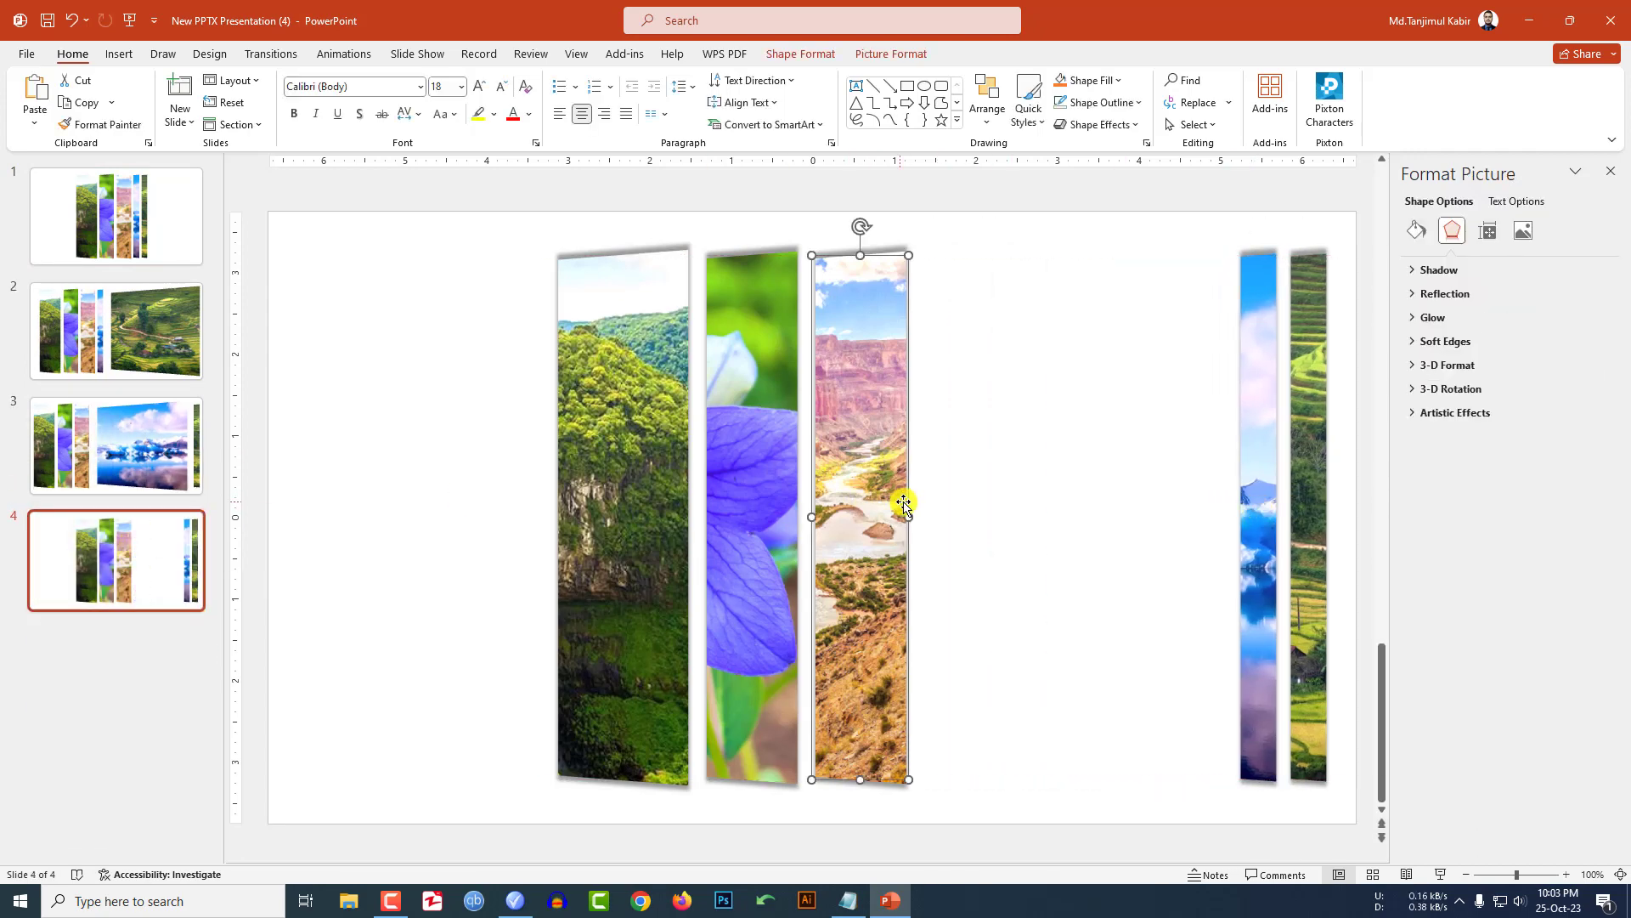
pyautogui.click(603, 454)
pyautogui.keyDown('shift'); pyautogui.click(754, 456); pyautogui.keyUp('shift')
pyautogui.moveTo(754, 456); pyautogui.dragTo(484, 478)
# - Stretch the canyon picture outward on both sides and crop it to Fill
pyautogui.click(822, 516)
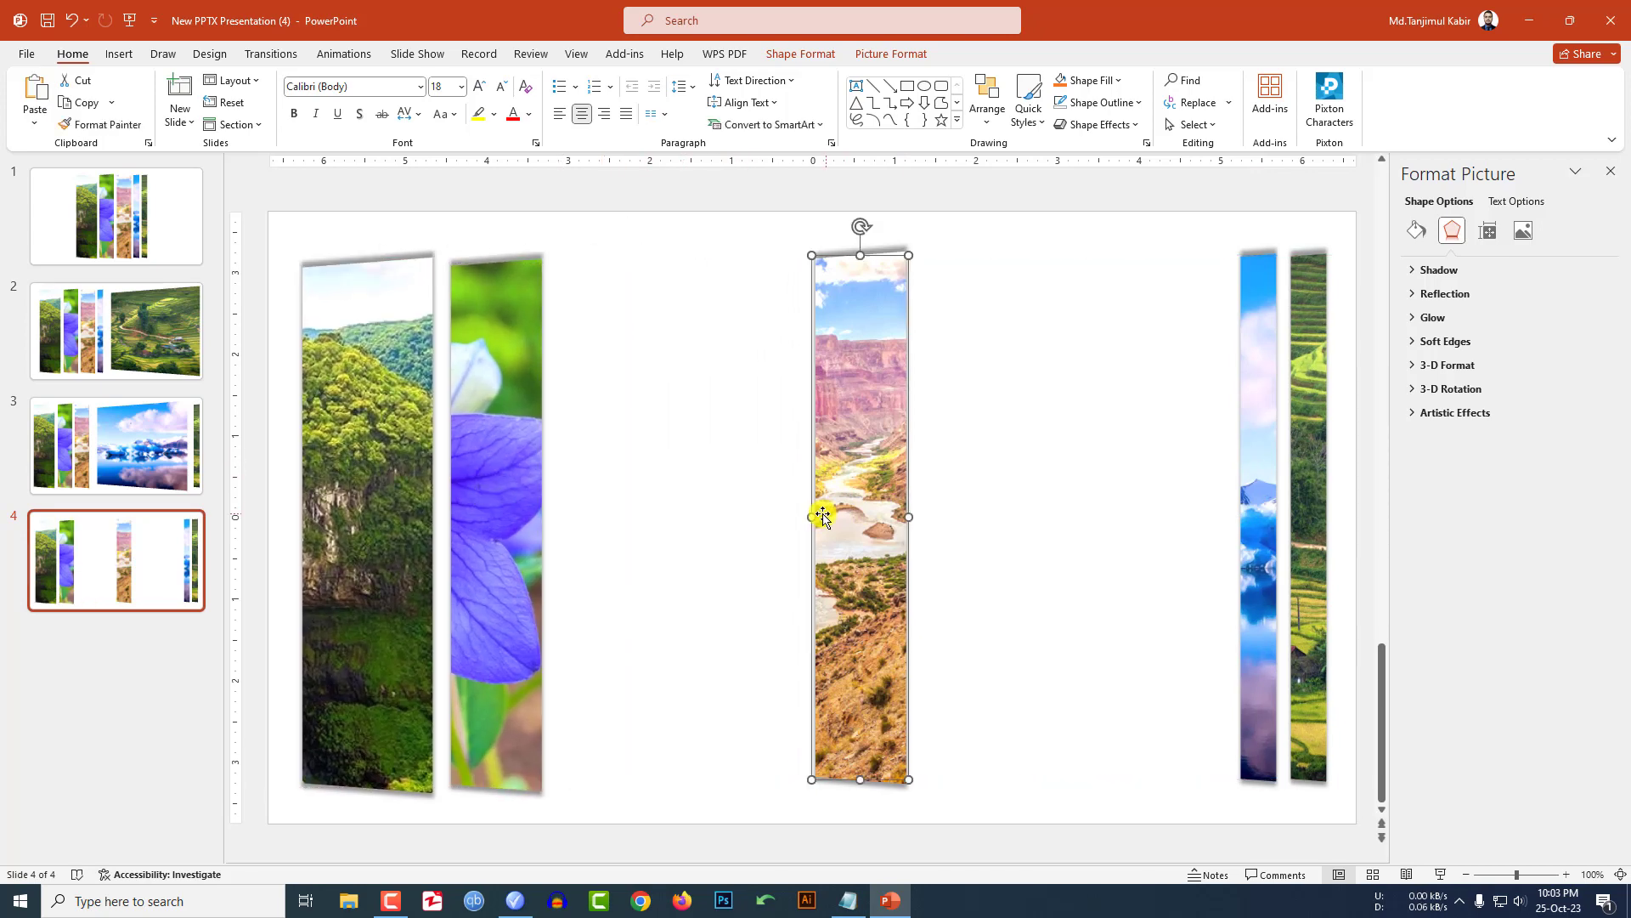
pyautogui.moveTo(813, 518); pyautogui.dragTo(556, 515)
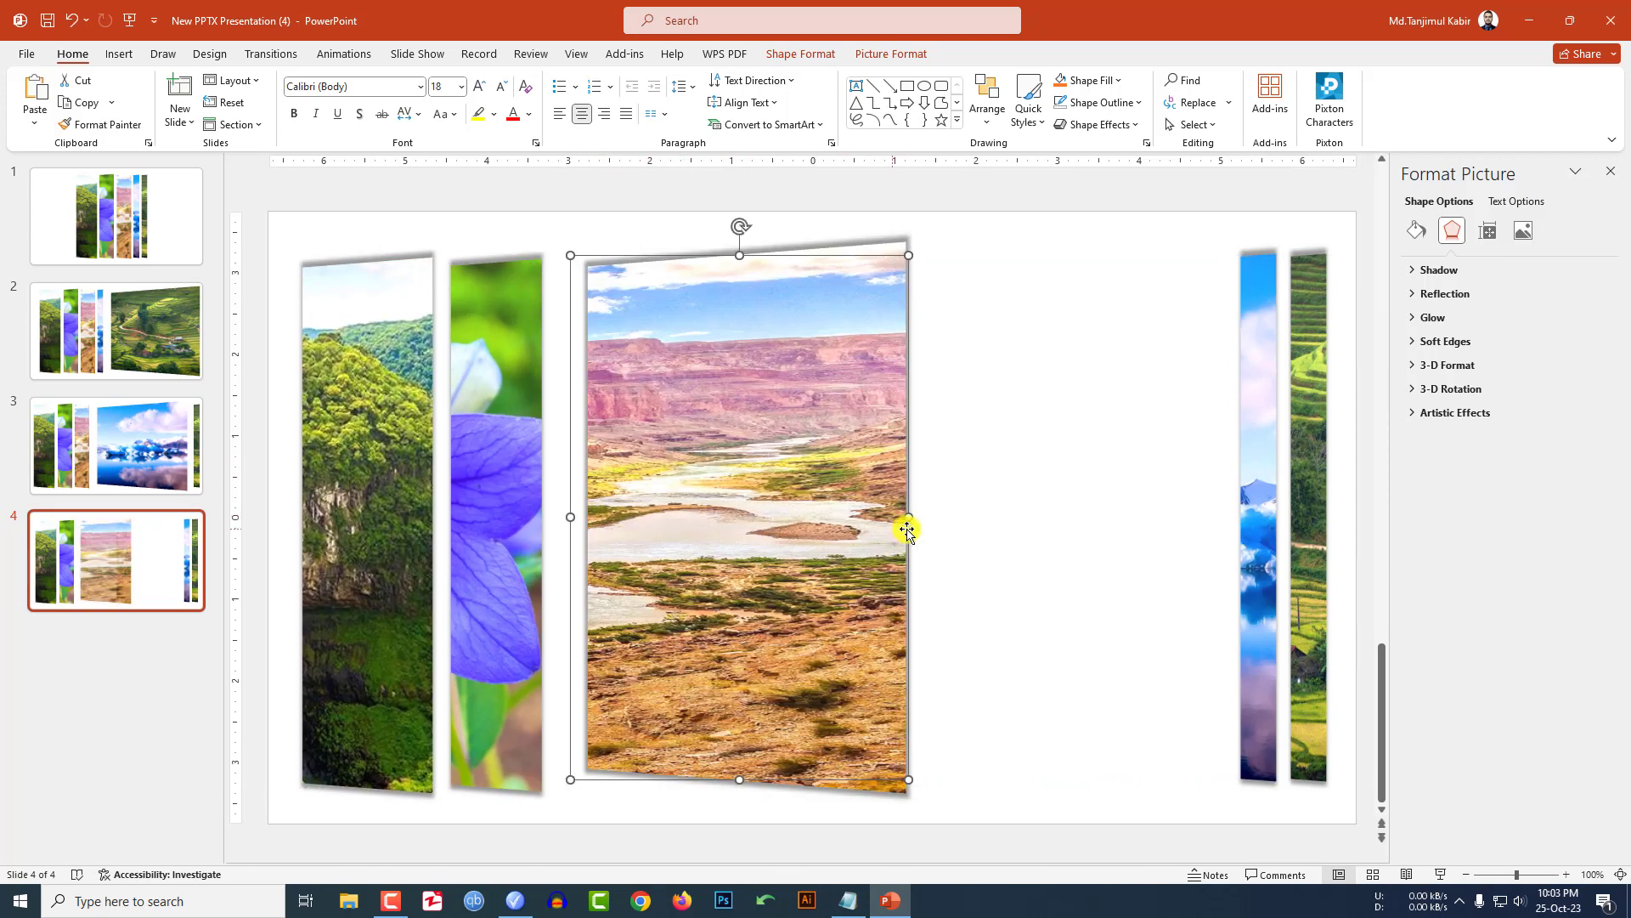
pyautogui.moveTo(908, 516); pyautogui.dragTo(1177, 517)
pyautogui.click(1440, 126)
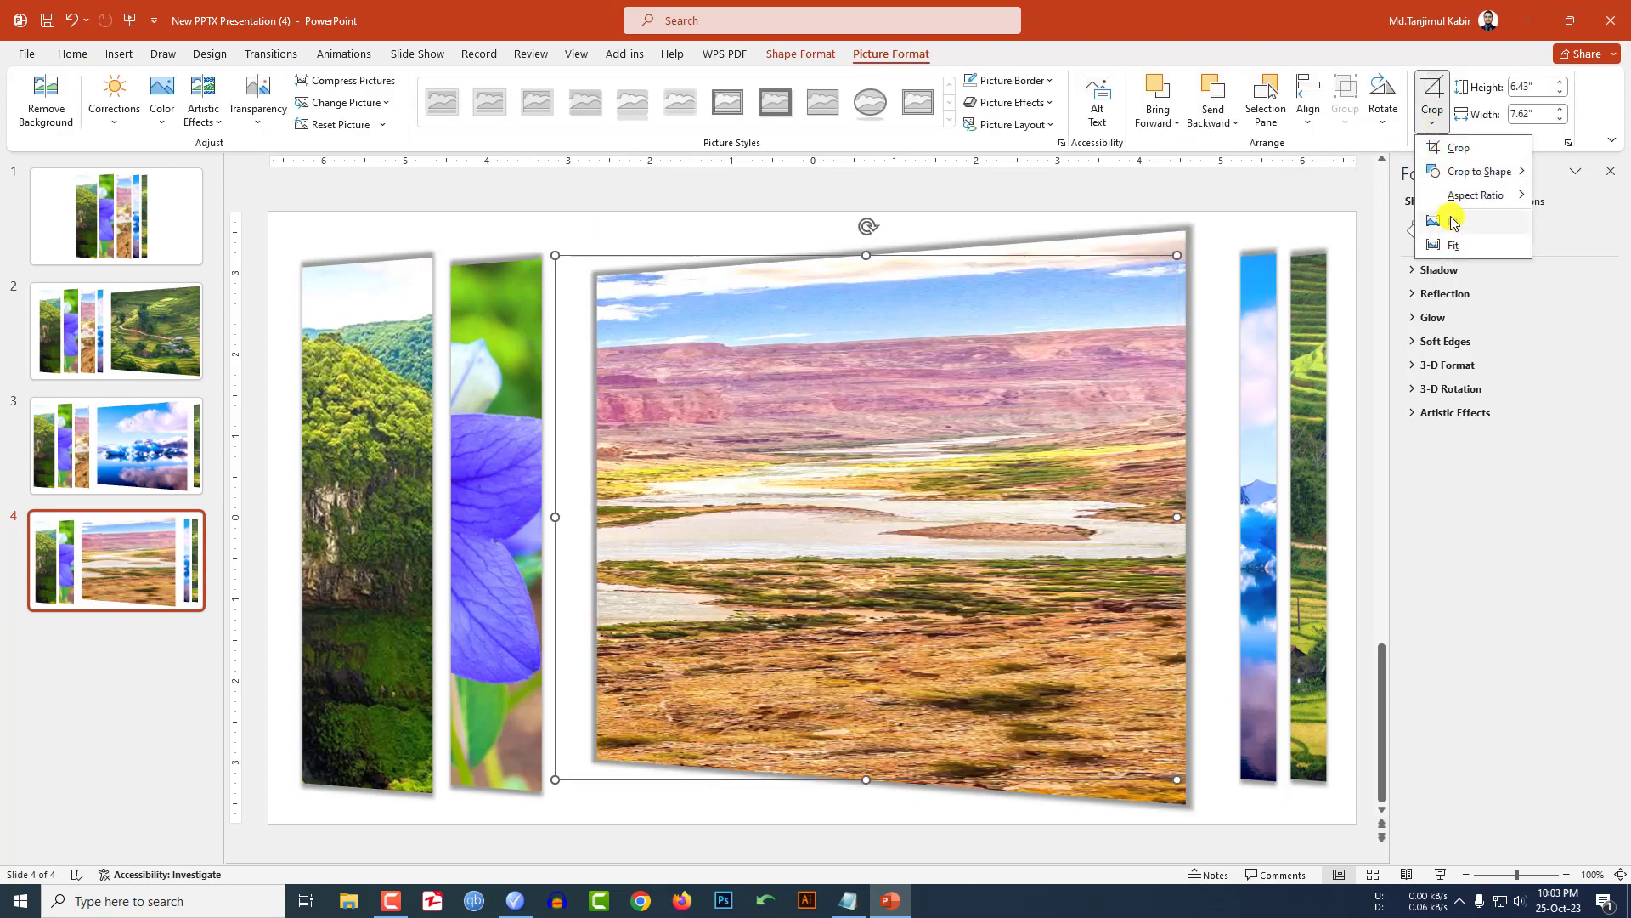
pyautogui.click(1445, 219)
pyautogui.click(1044, 222)
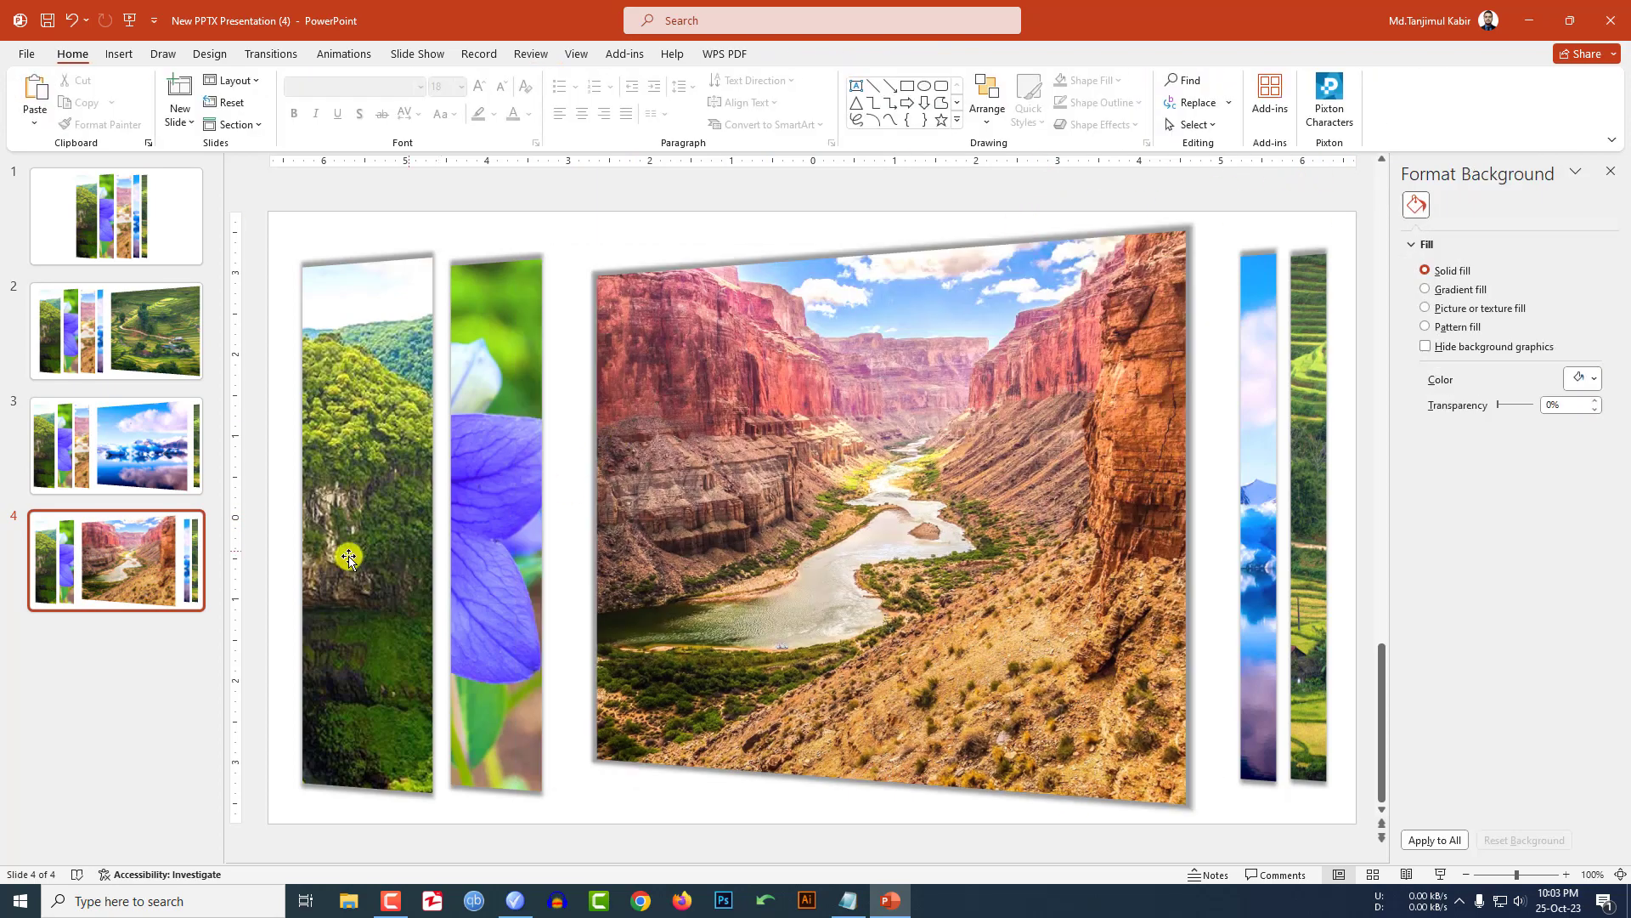
# - Duplicate slide 1 to the end, moving the right strips right and the forest strip left
pyautogui.rightClick(132, 234)
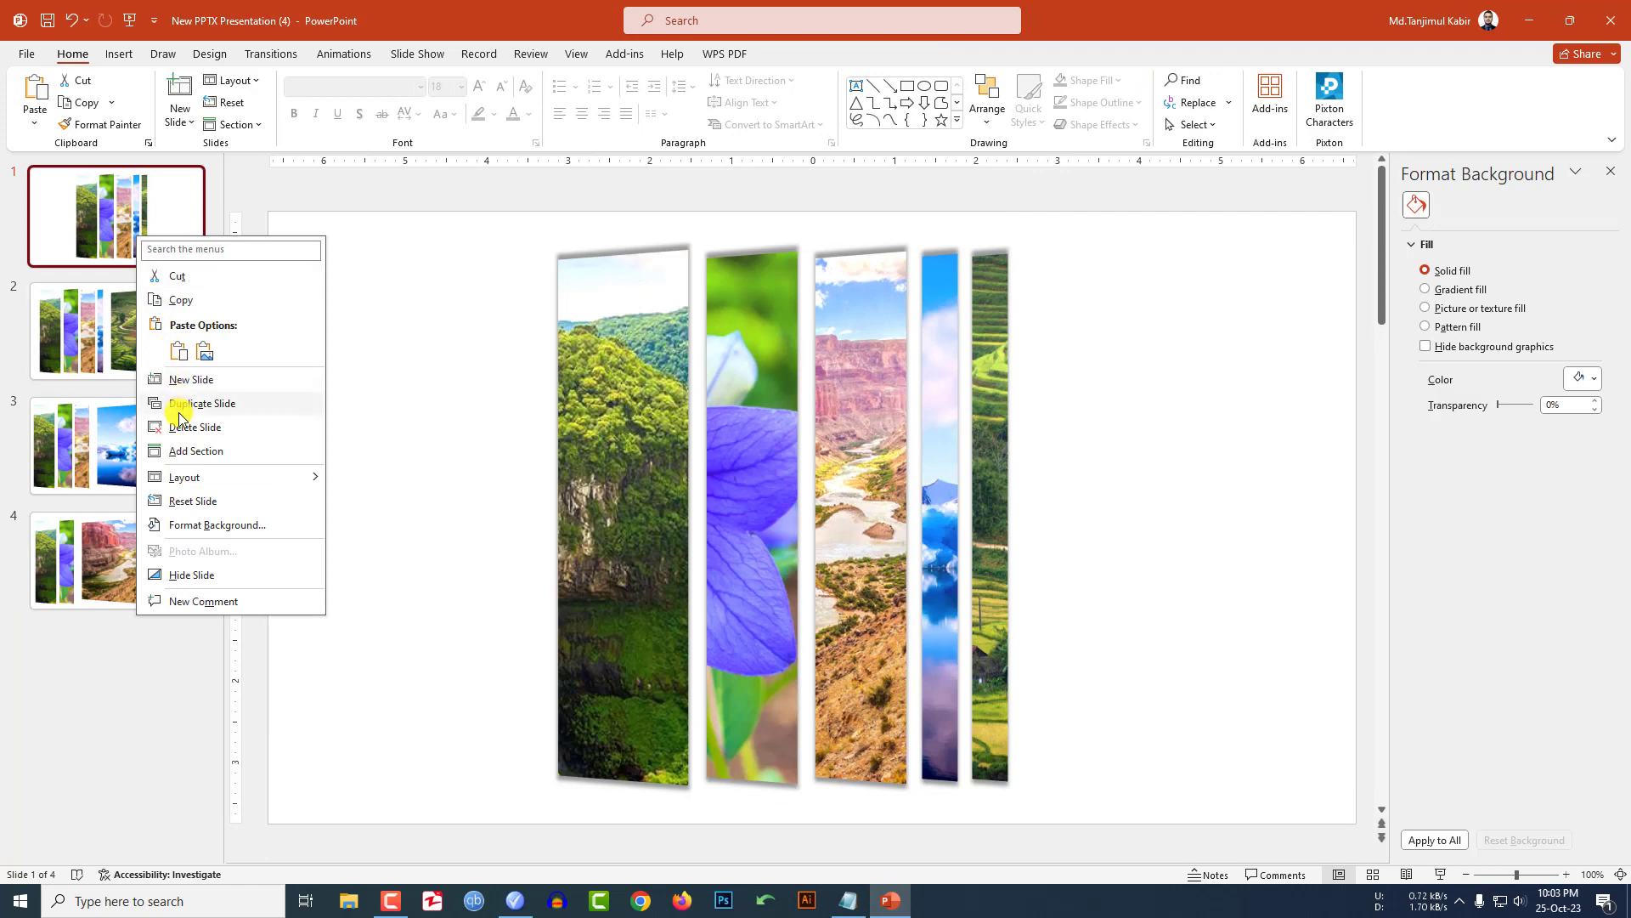
pyautogui.click(178, 405)
pyautogui.moveTo(126, 321); pyautogui.dragTo(145, 651)
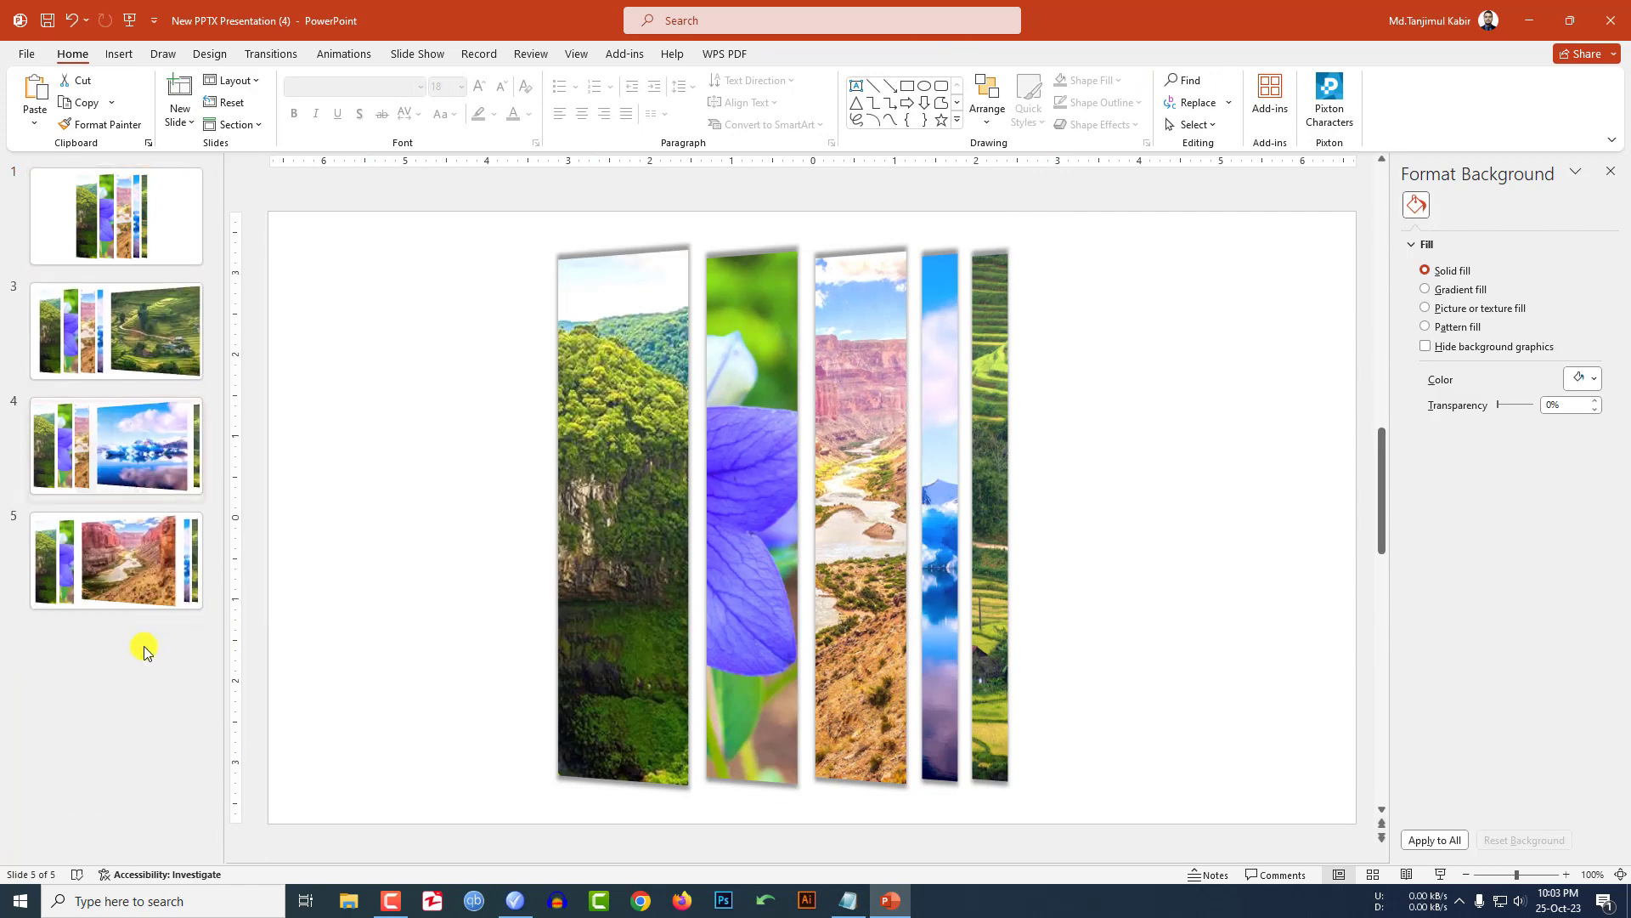
pyautogui.moveTo(1067, 220); pyautogui.dragTo(807, 838)
pyautogui.moveTo(872, 521); pyautogui.dragTo(1184, 525)
pyautogui.moveTo(660, 495); pyautogui.dragTo(411, 521)
# - Widen the flower strip leftward into a large panel and crop its photo to Fill
pyautogui.click(760, 476)
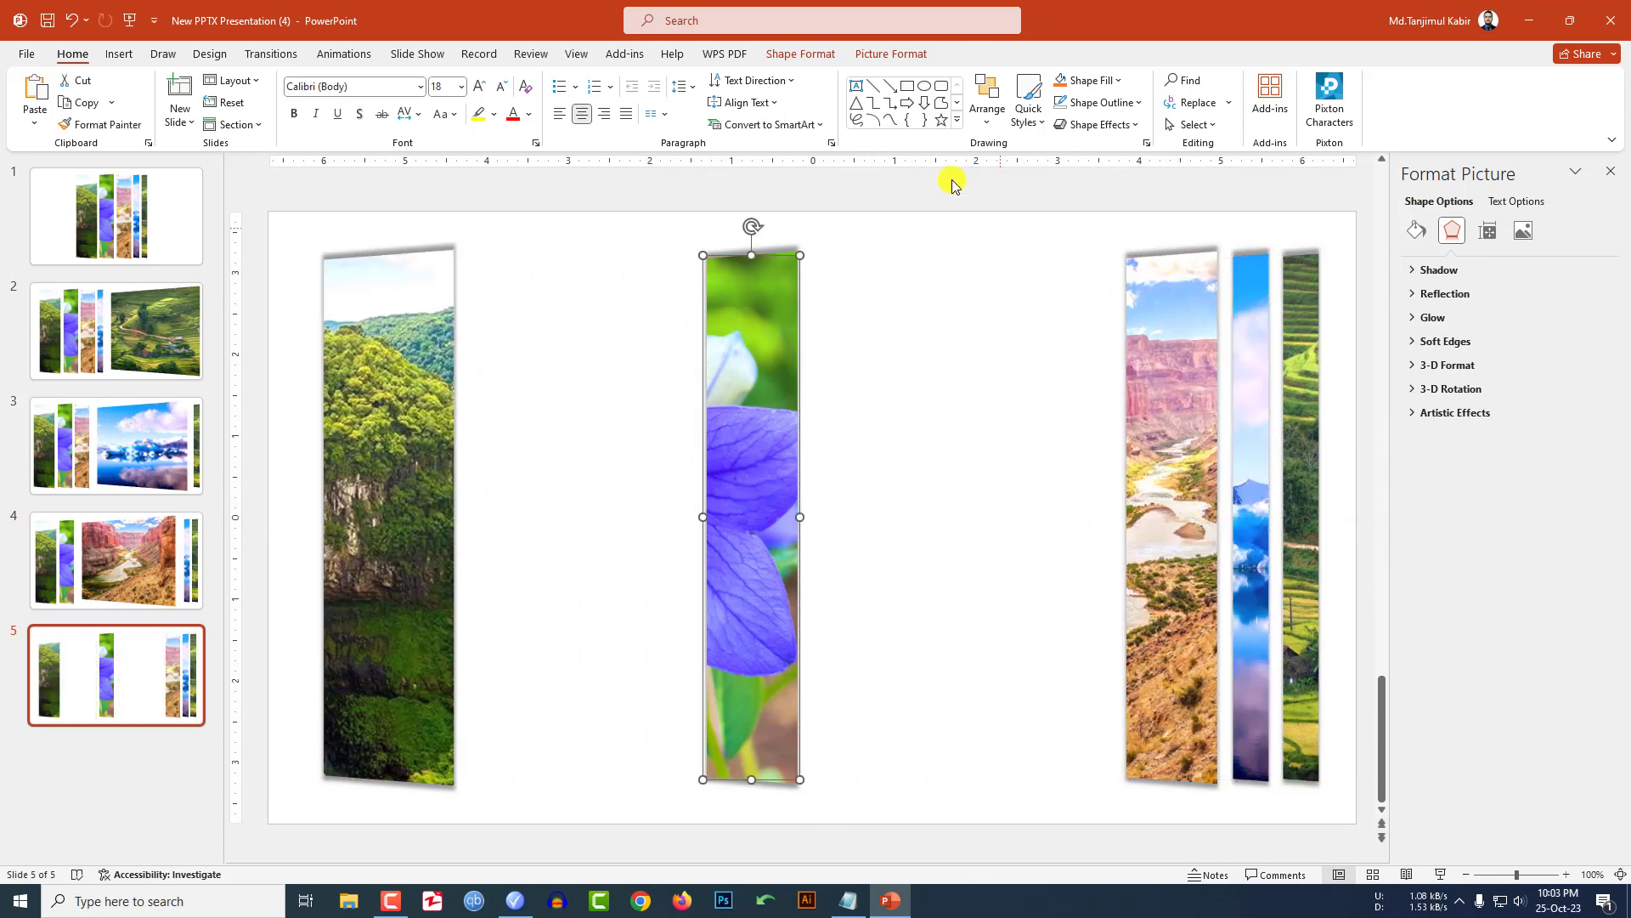
pyautogui.moveTo(700, 516); pyautogui.dragTo(468, 517)
pyautogui.moveTo(934, 499); pyautogui.dragTo(930, 499)
pyautogui.click(890, 54)
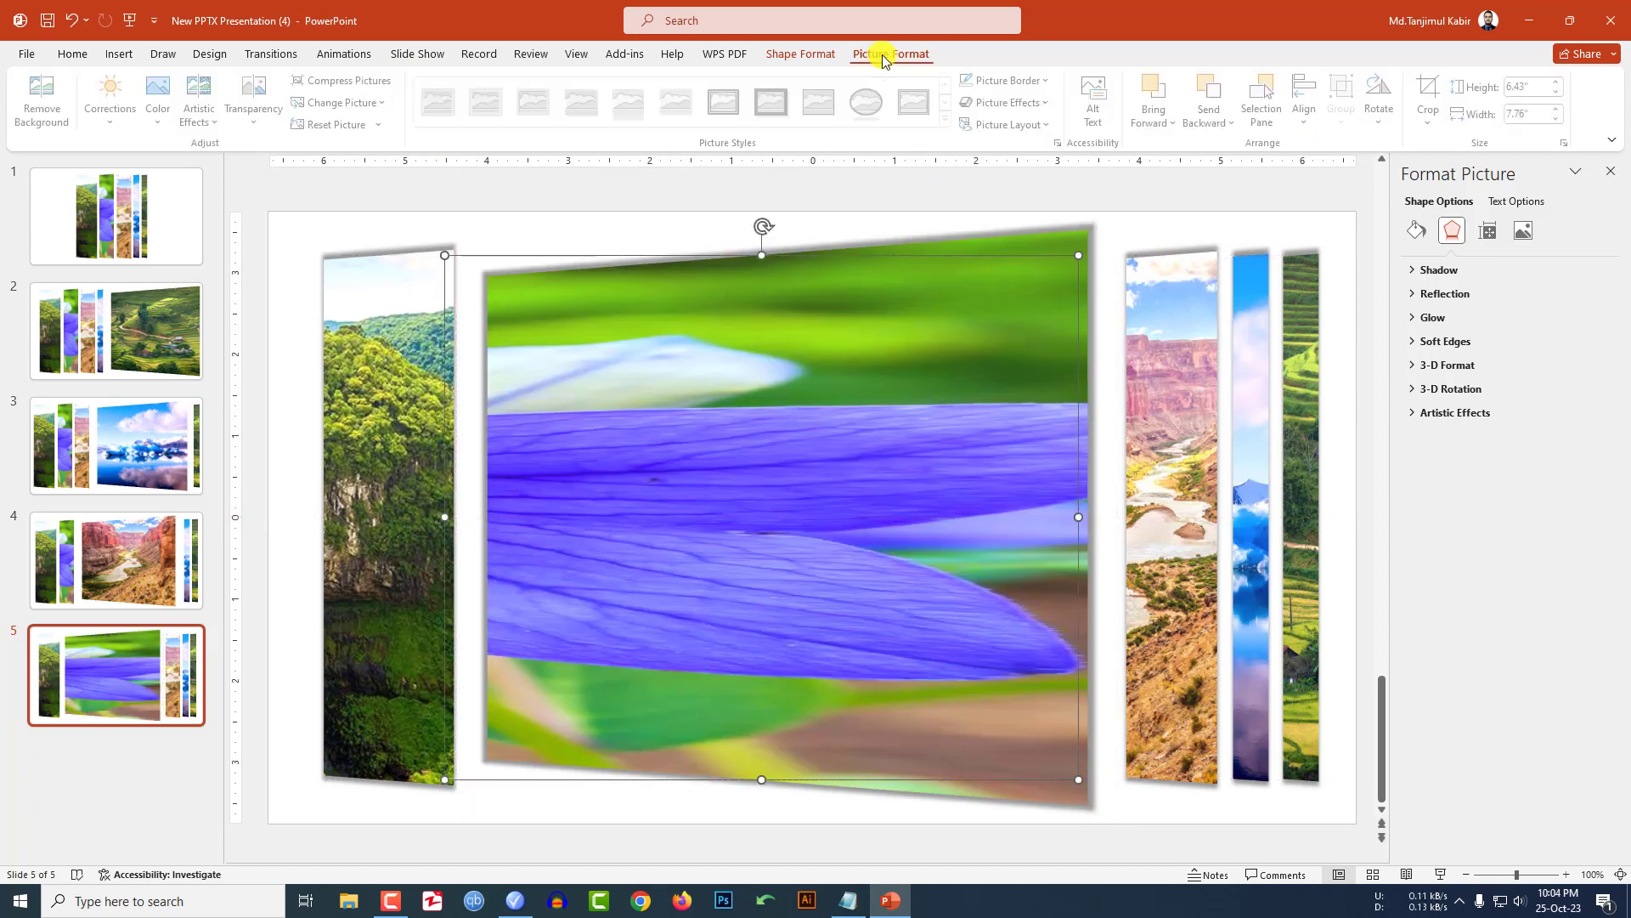
pyautogui.click(1432, 125)
pyautogui.click(1446, 230)
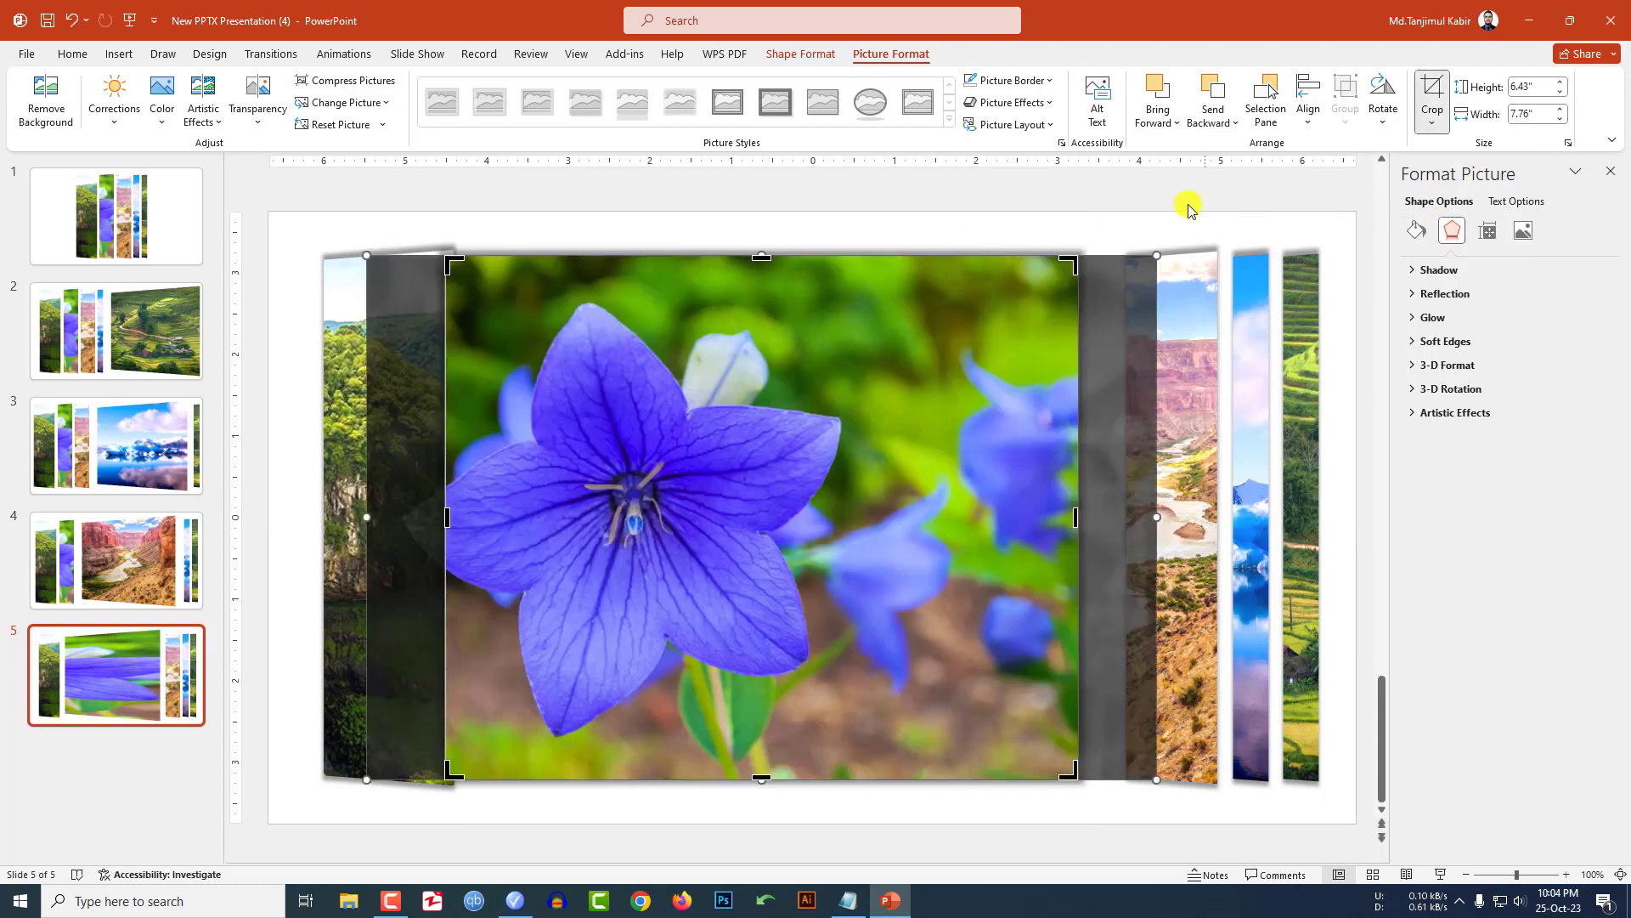
pyautogui.click(1153, 222)
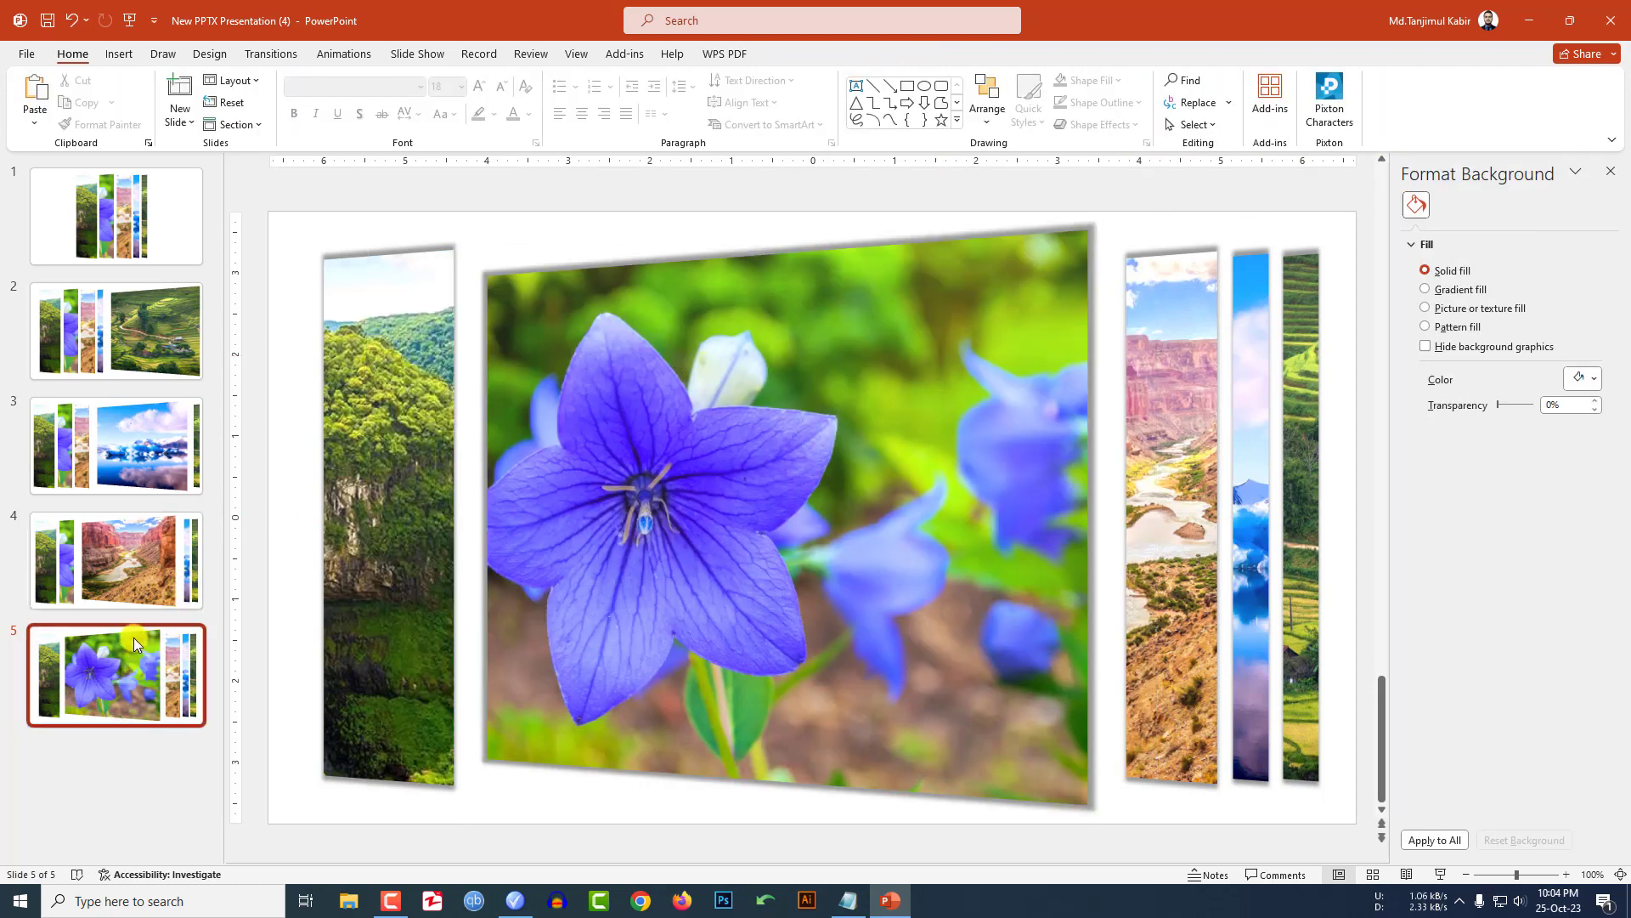
# - Duplicate slide 1 and move the copy to the end of the deck
pyautogui.click(87, 232)
pyautogui.rightClick(87, 233)
pyautogui.click(141, 406)
pyautogui.moveTo(130, 335); pyautogui.dragTo(135, 777)
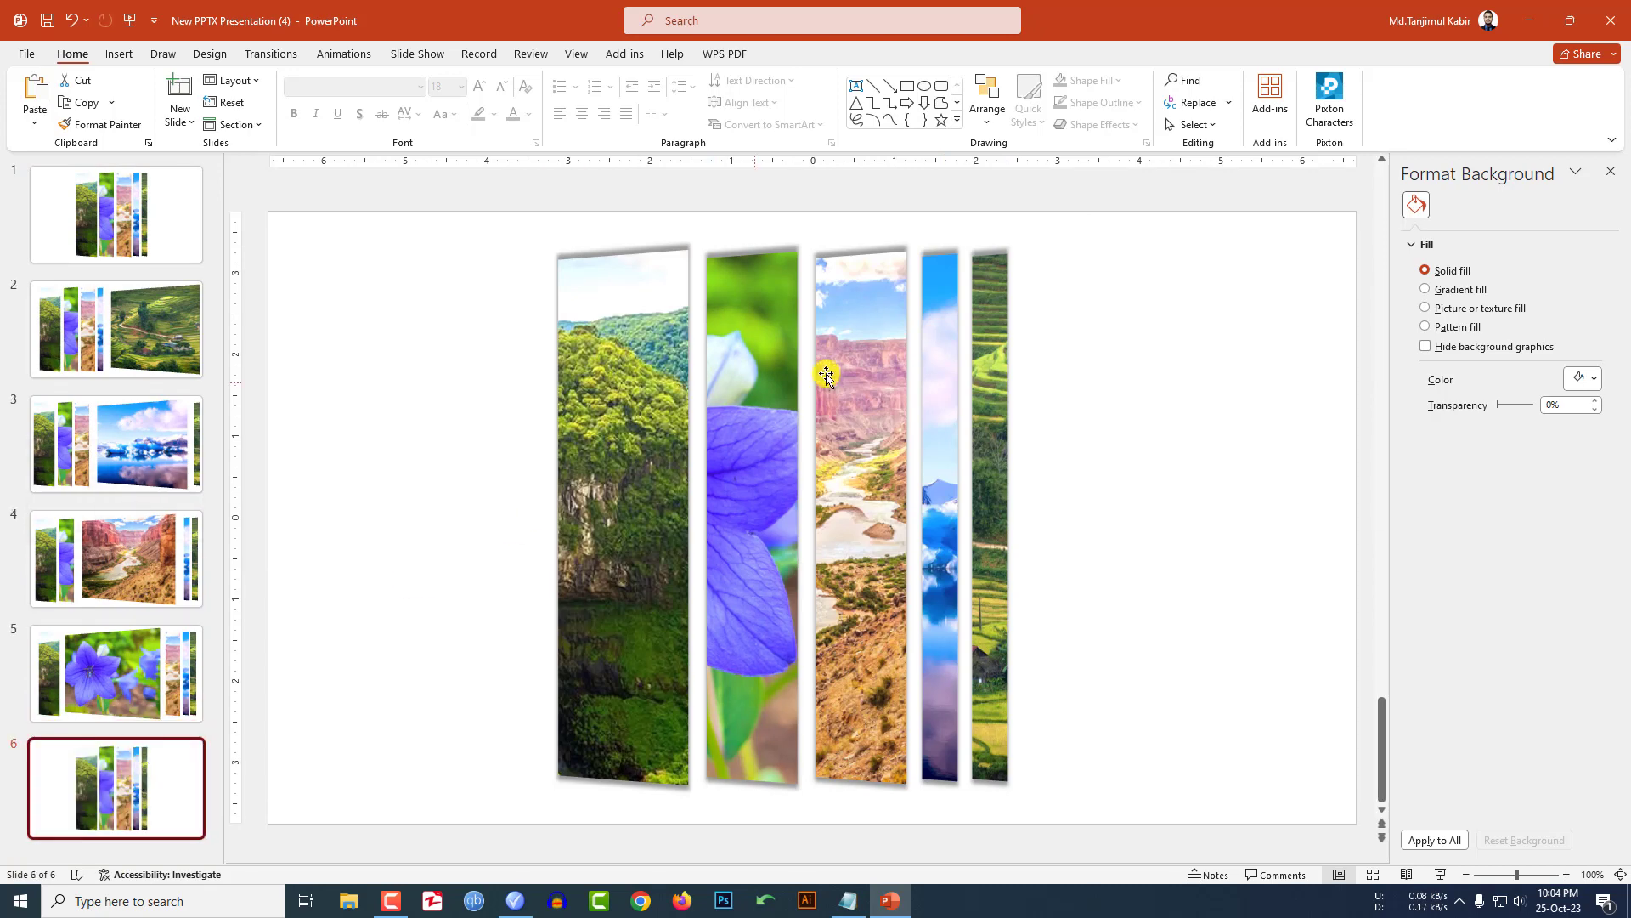
# - Shift the four right-hand strips right and widen the forest strip leftward, cropped to Fill
pyautogui.click(766, 429)
pyautogui.moveTo(868, 515); pyautogui.dragTo(1178, 516)
pyautogui.click(633, 486)
pyautogui.moveTo(540, 512); pyautogui.dragTo(322, 517)
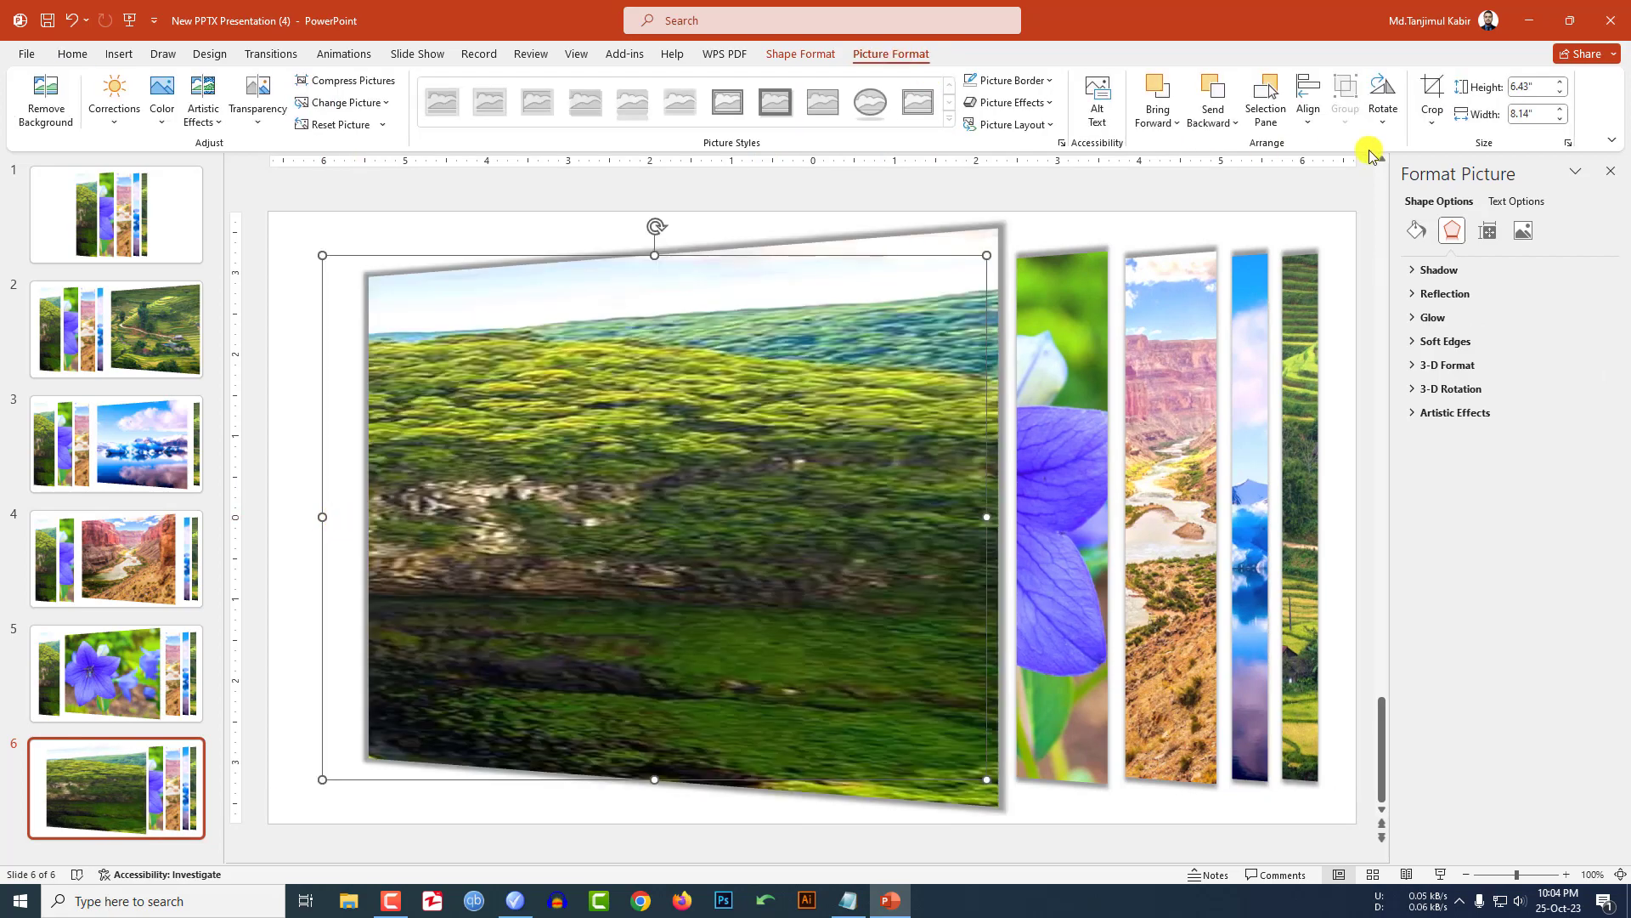
pyautogui.click(1446, 218)
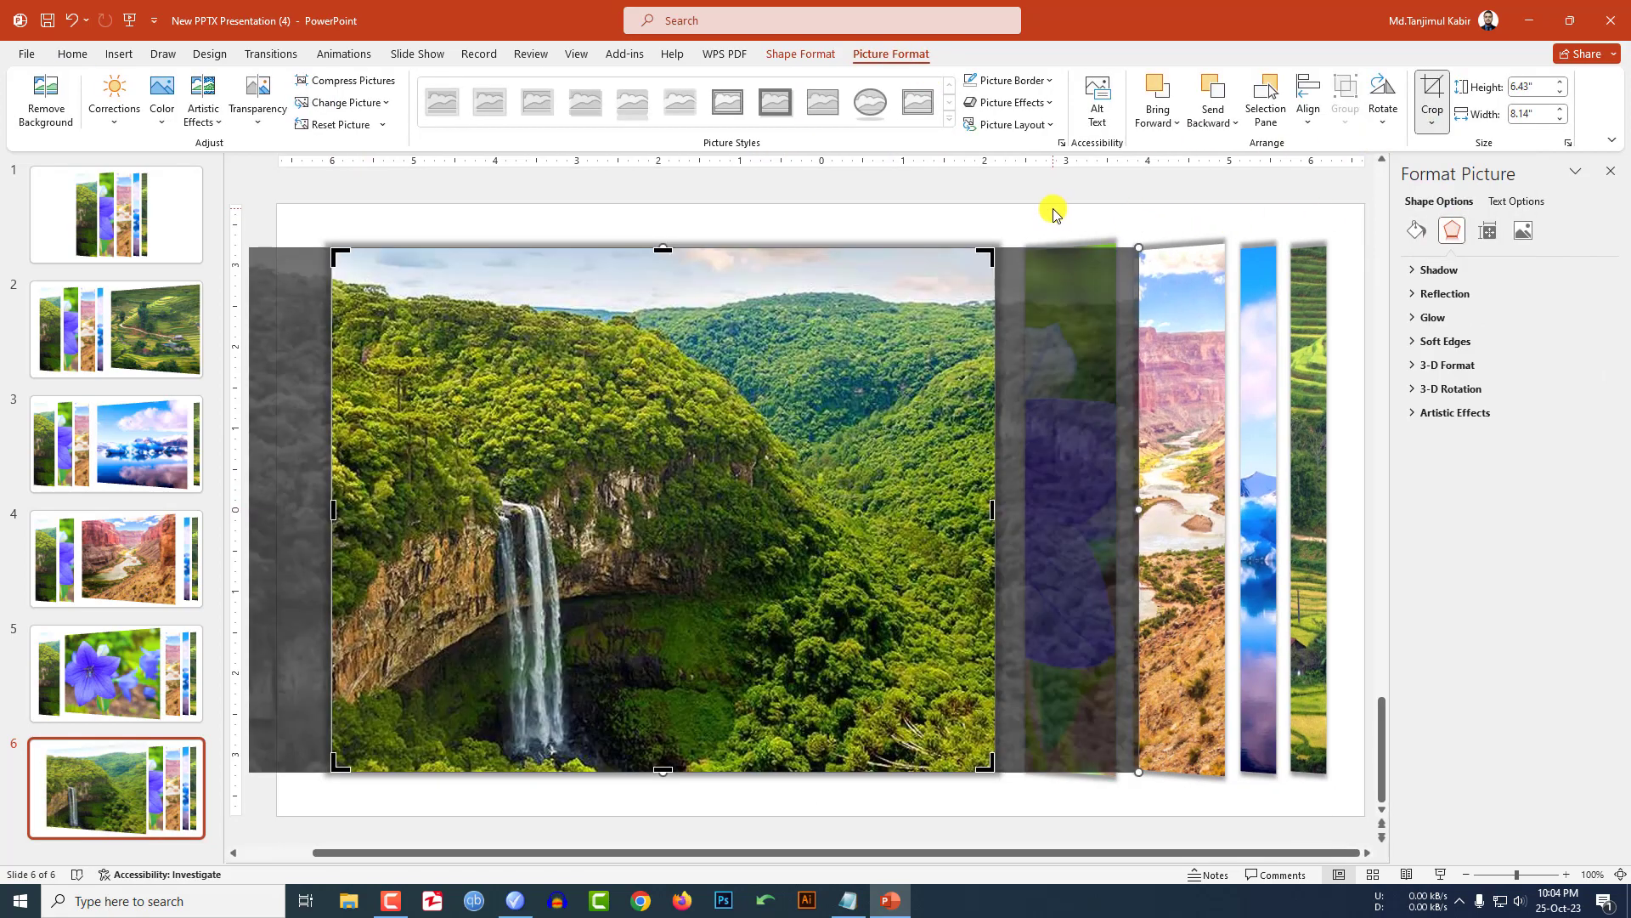
pyautogui.click(1053, 213)
# - Reposition the flower strip so the strips are evenly spaced
pyautogui.click(860, 478)
pyautogui.click(1057, 195)
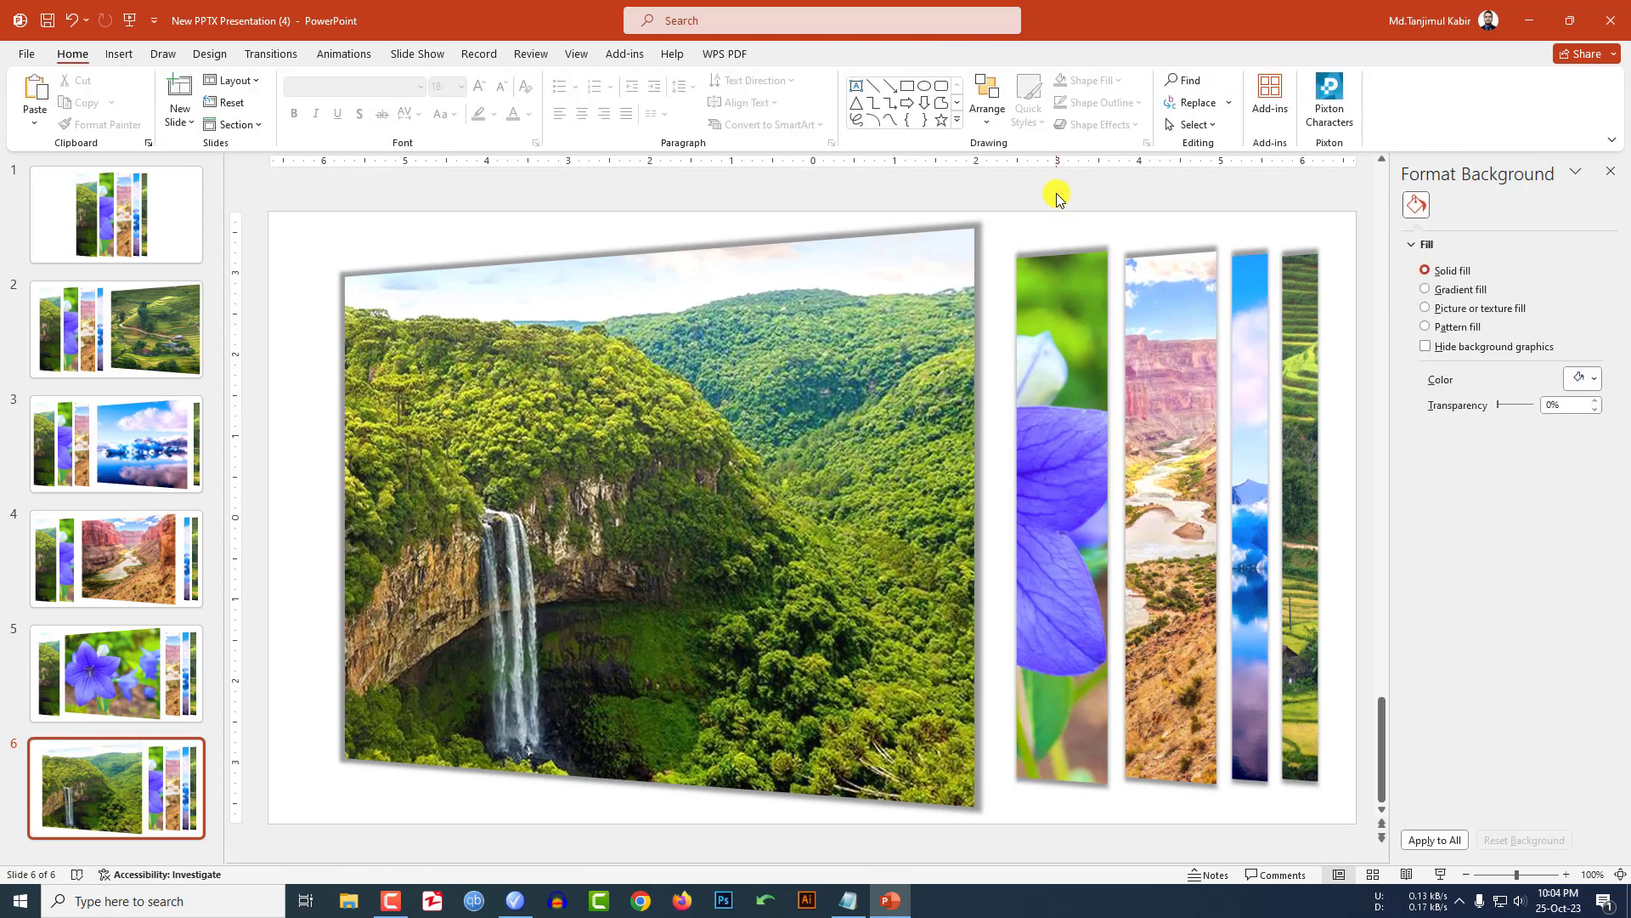
pyautogui.moveTo(1037, 500); pyautogui.dragTo(1072, 518)
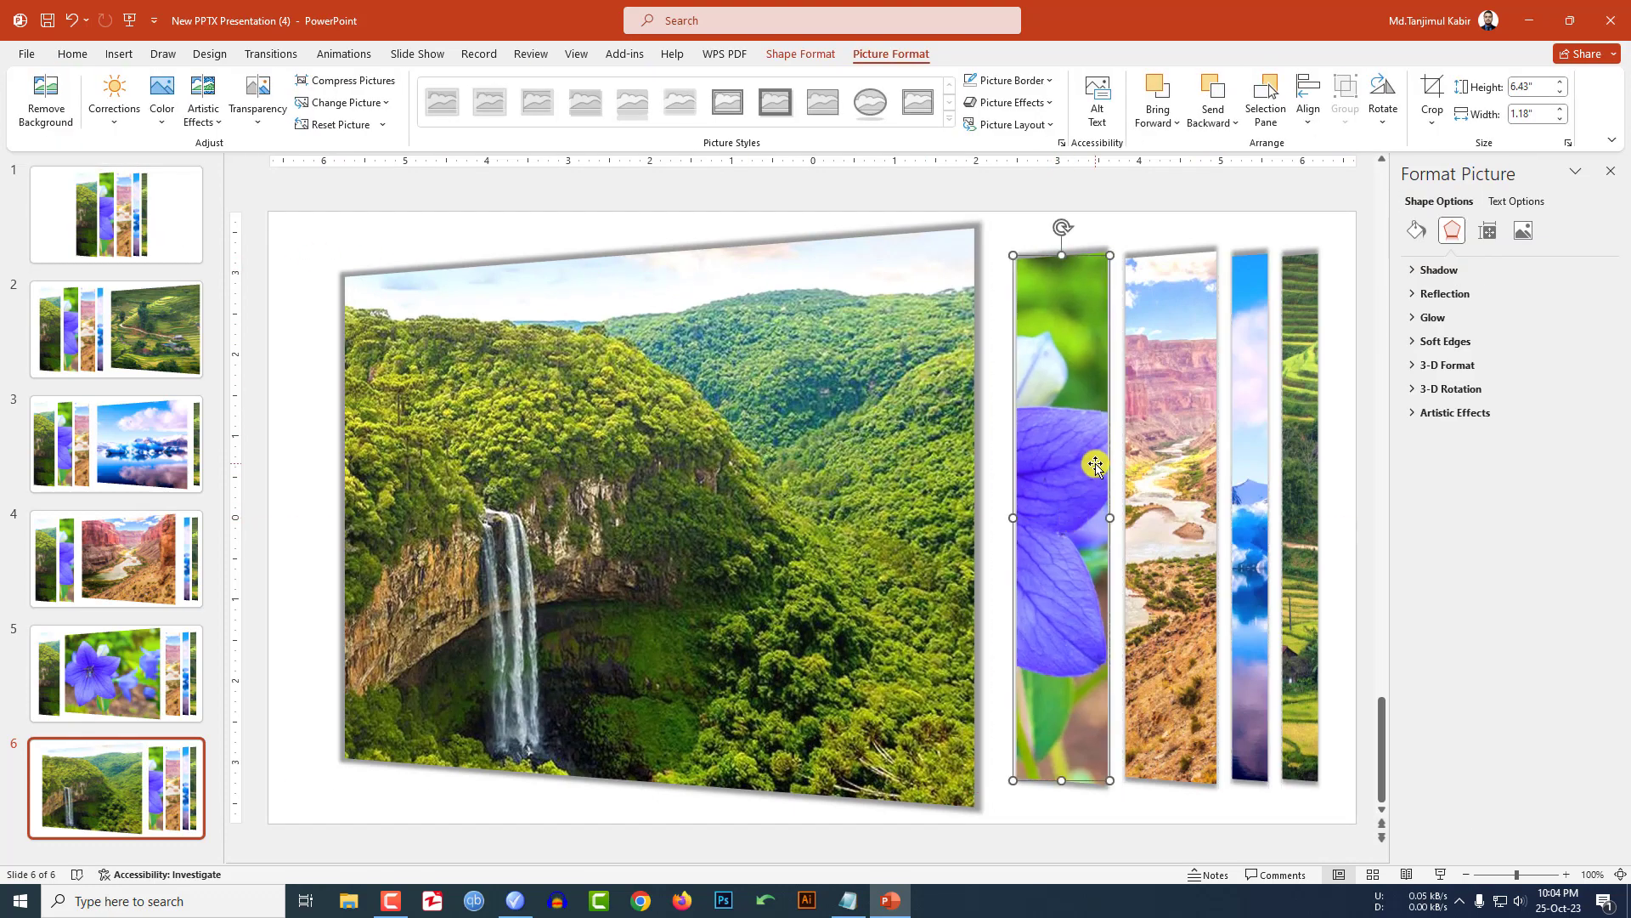
# - Apply the Morph transition to all six slides
pyautogui.click(196, 257)
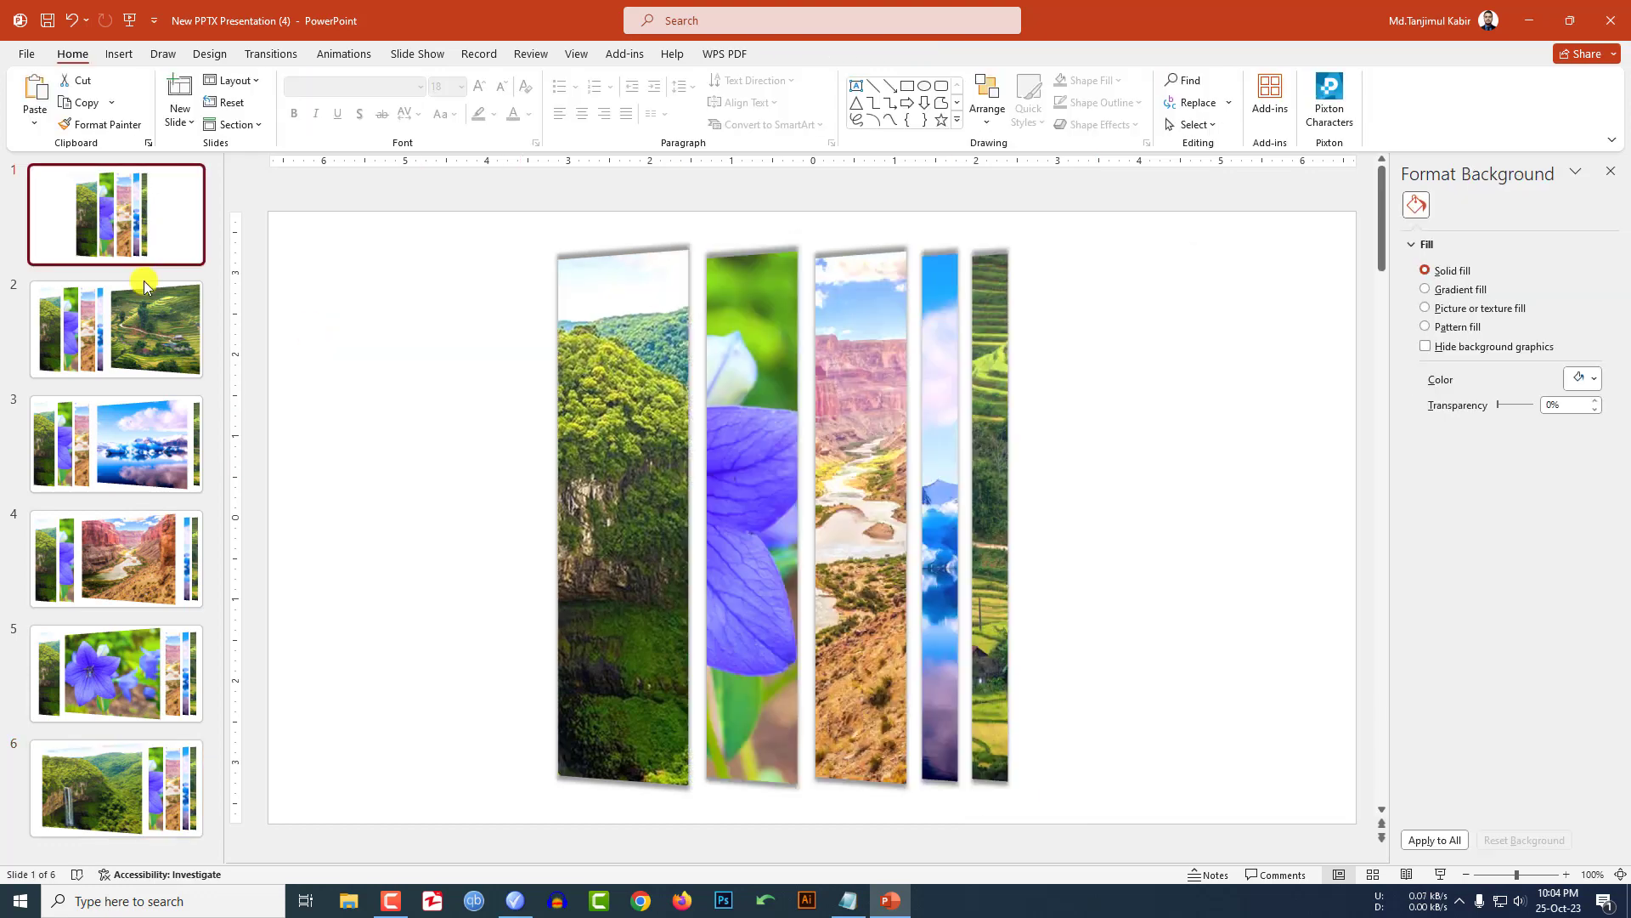
pyautogui.keyDown('shift'); pyautogui.click(140, 367); pyautogui.keyUp('shift')
pyautogui.keyDown('shift'); pyautogui.click(103, 421); pyautogui.keyUp('shift')
pyautogui.keyDown('shift'); pyautogui.click(114, 542); pyautogui.keyUp('shift')
pyautogui.keyDown('shift'); pyautogui.click(124, 649); pyautogui.keyUp('shift')
pyautogui.keyDown('shift'); pyautogui.click(127, 773); pyautogui.keyUp('shift')
pyautogui.click(283, 56)
pyautogui.click(179, 99)
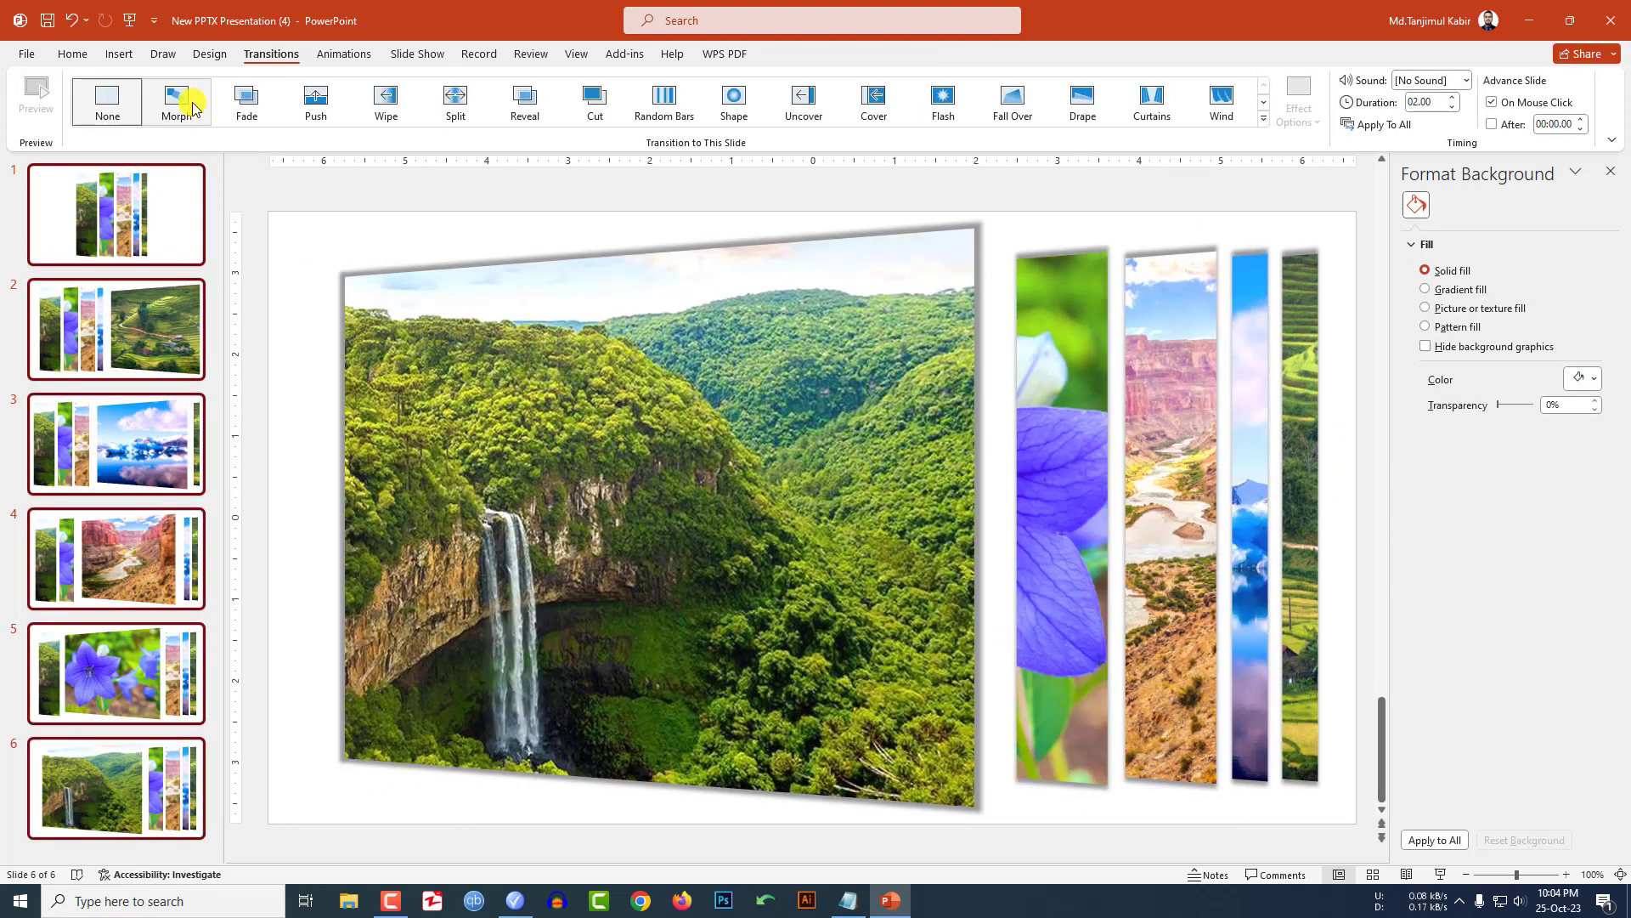
# - Play the slide show from slide 1 and advance to the next slide
pyautogui.click(144, 208)
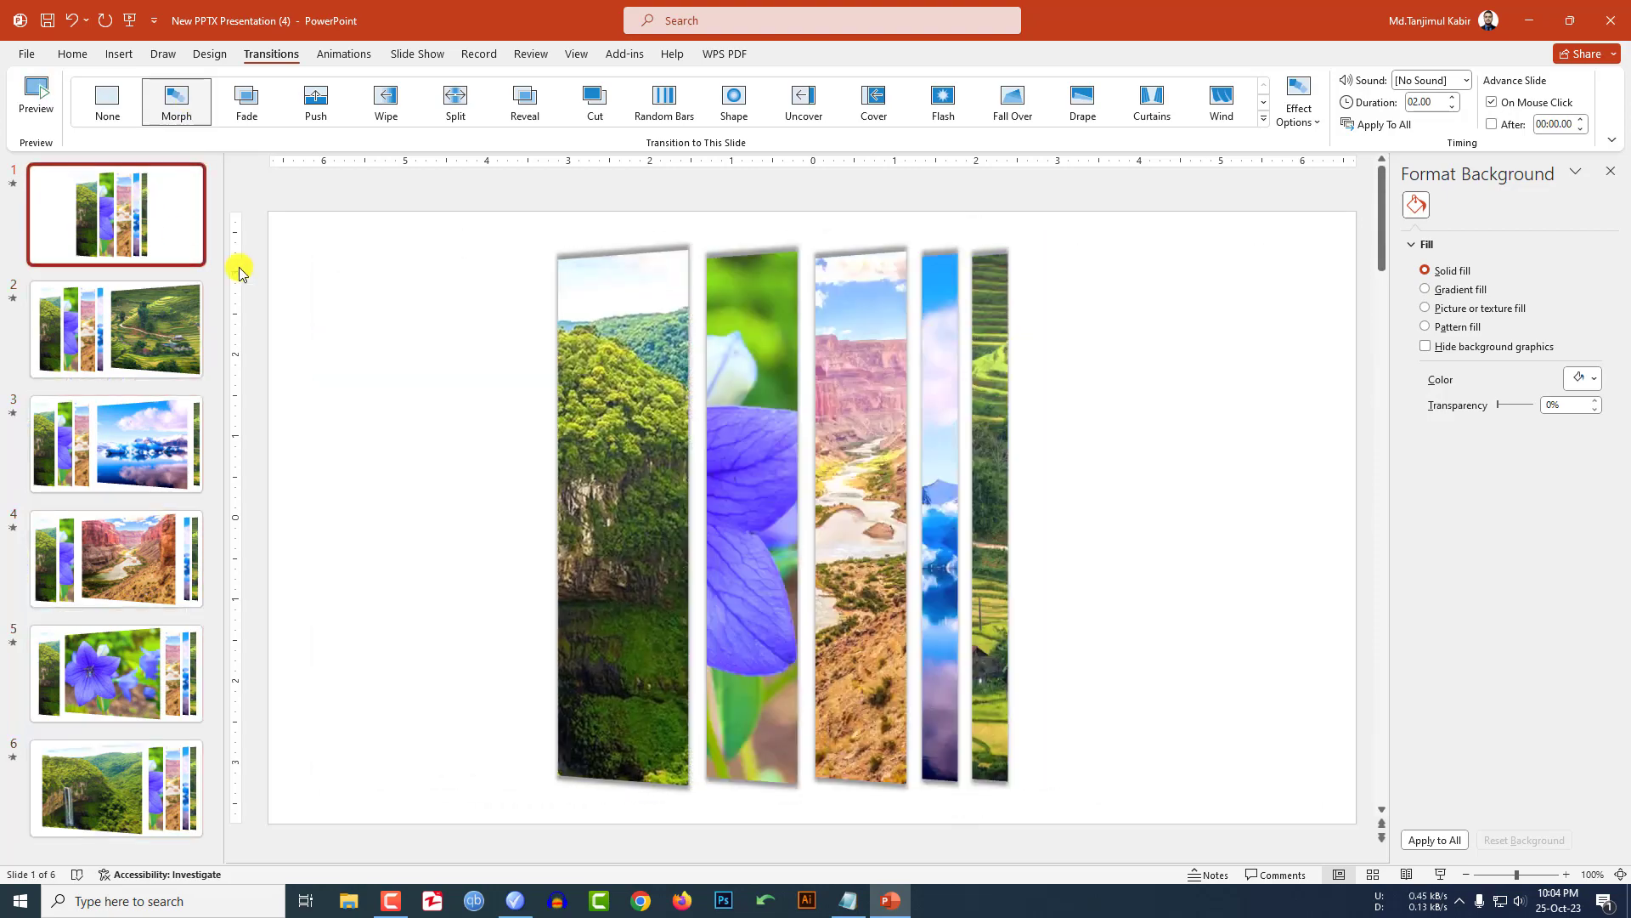
pyautogui.click(1442, 874)
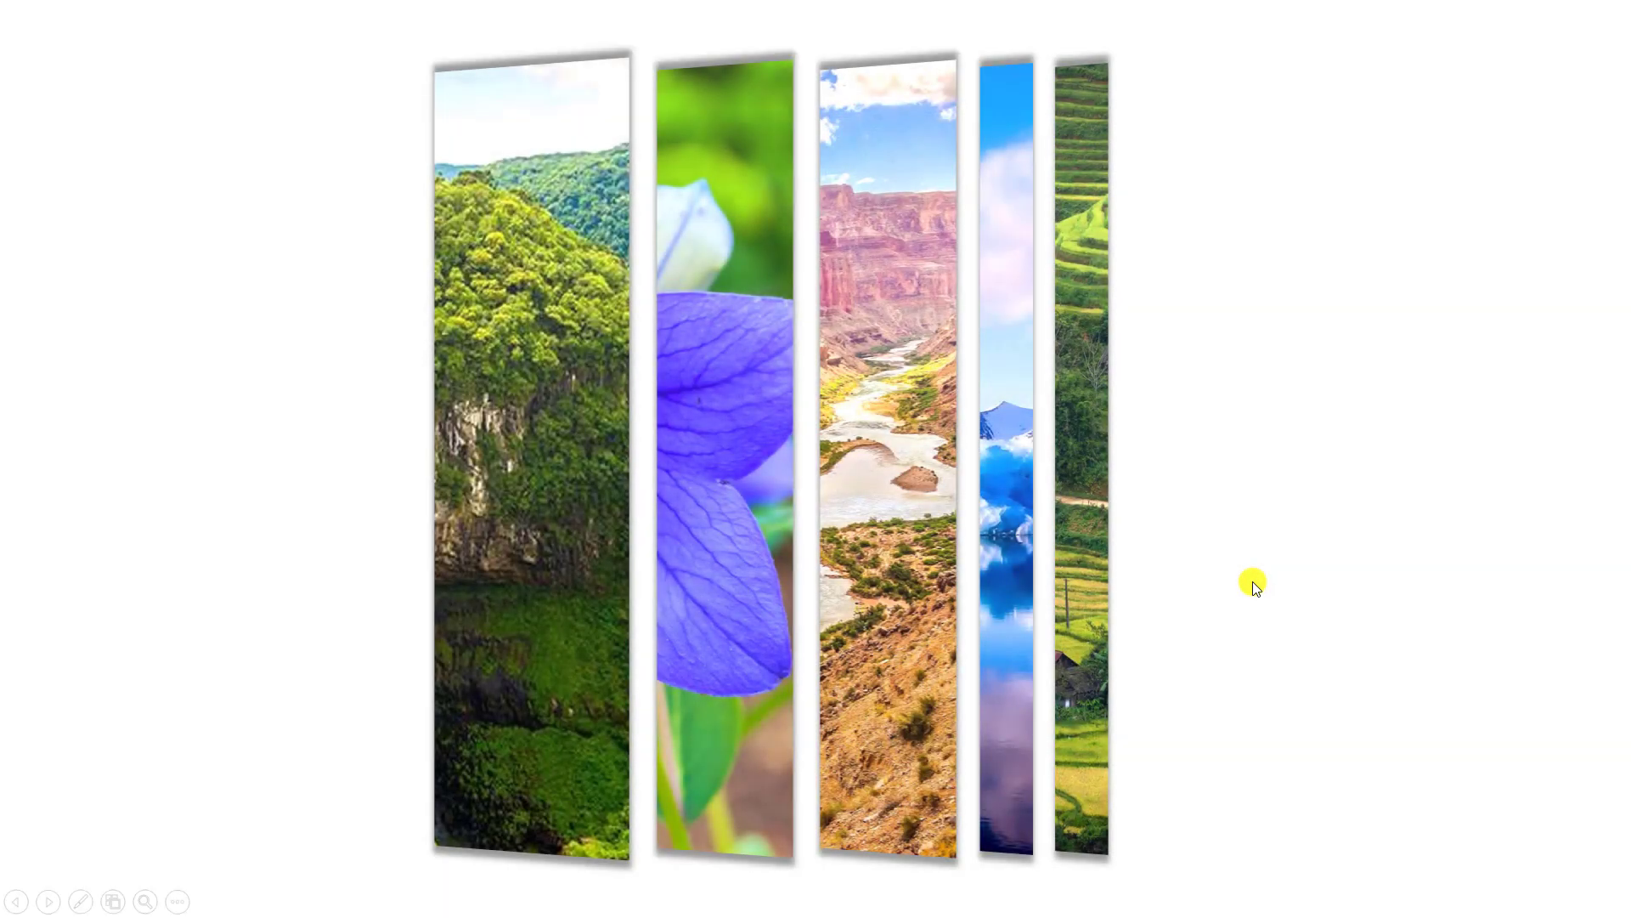
pyautogui.click(1252, 581)
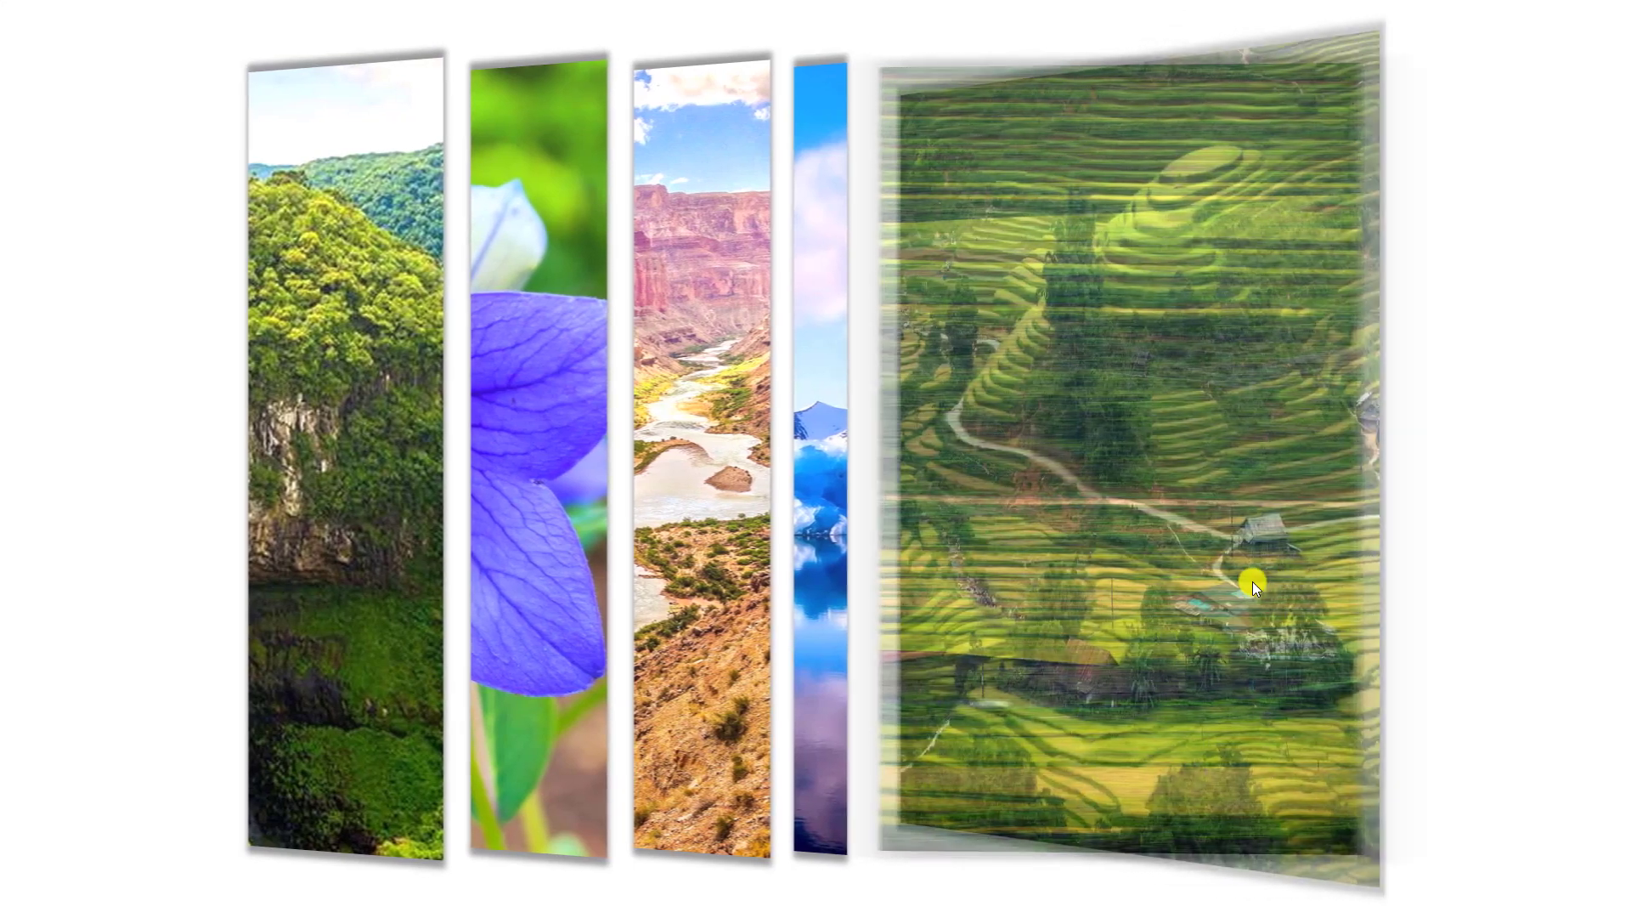